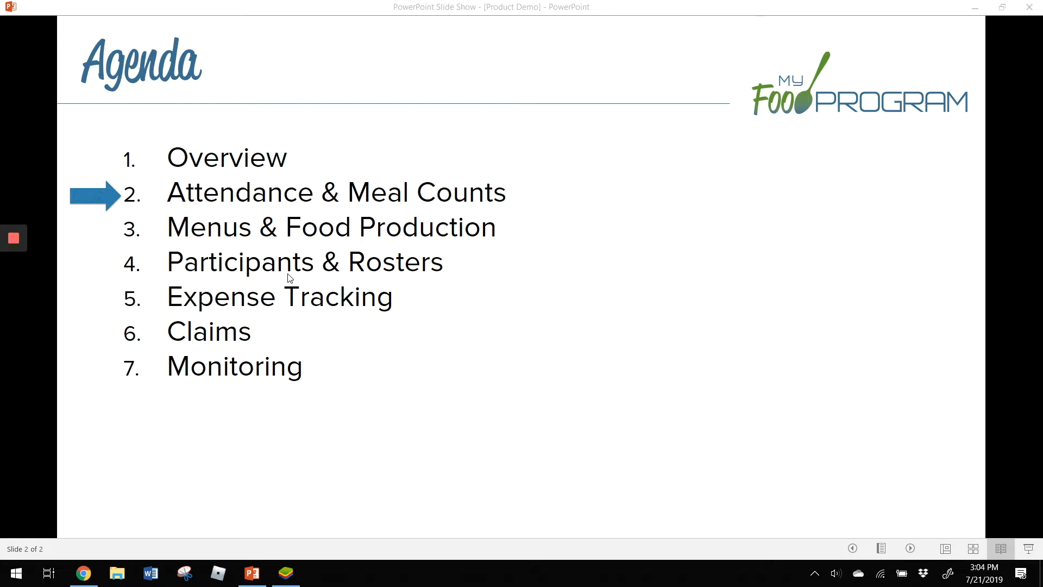
- Switch to Chrome, open Side by Side Entry, and choose the Twos roster with the PM Snack meal
click(90, 578)
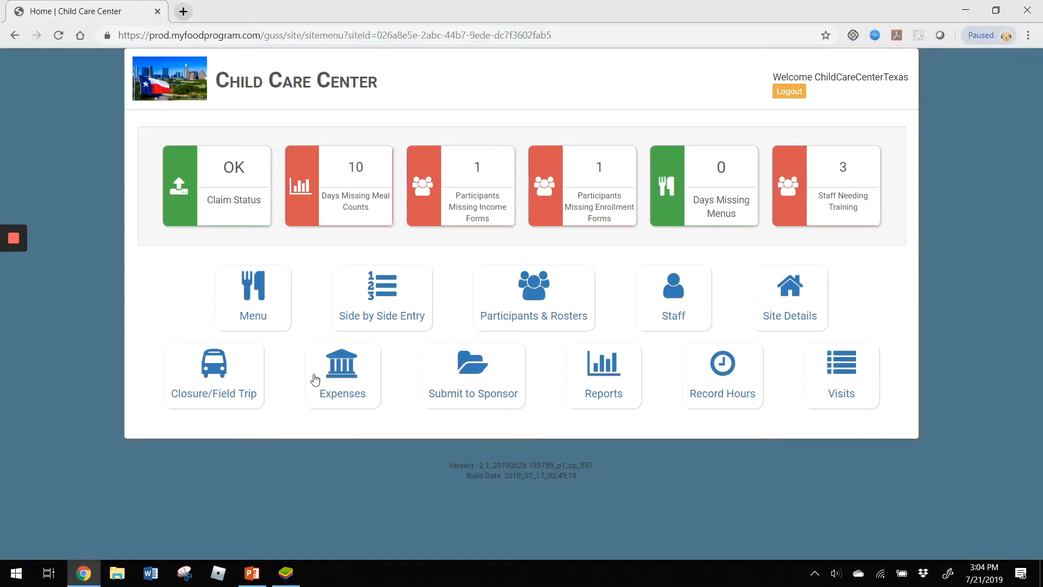
click(372, 303)
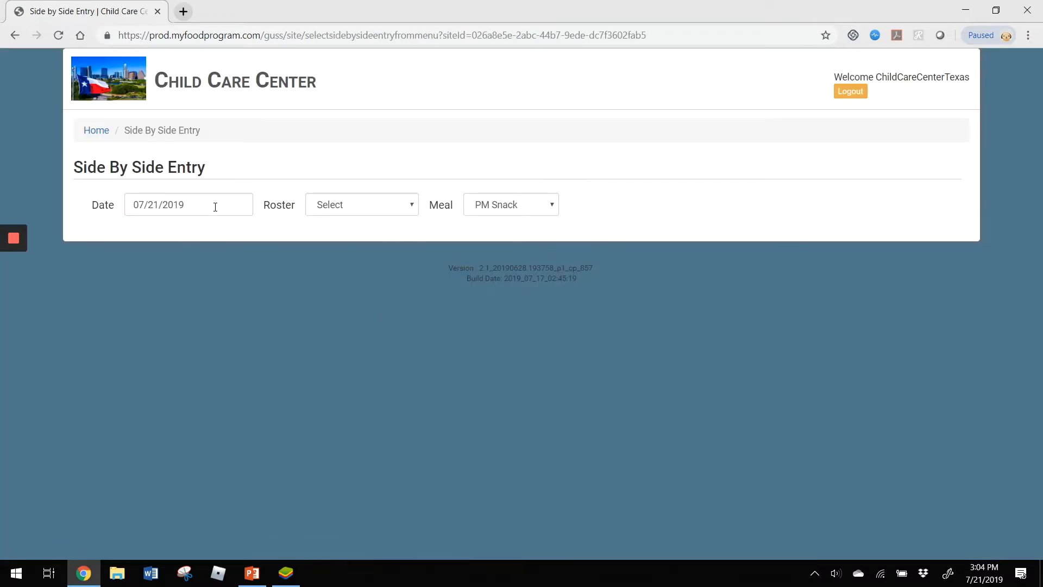
click(366, 209)
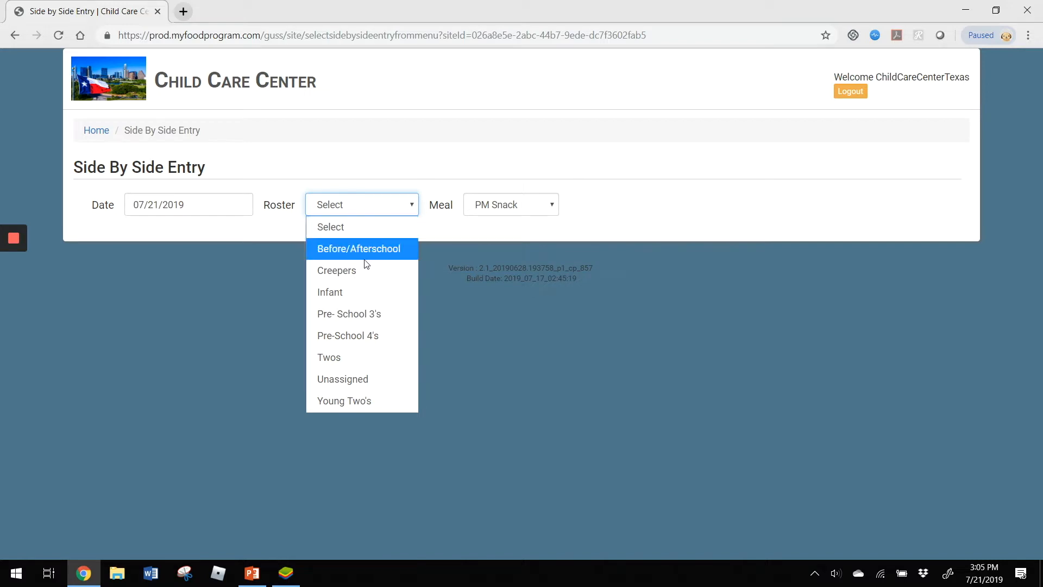
click(367, 357)
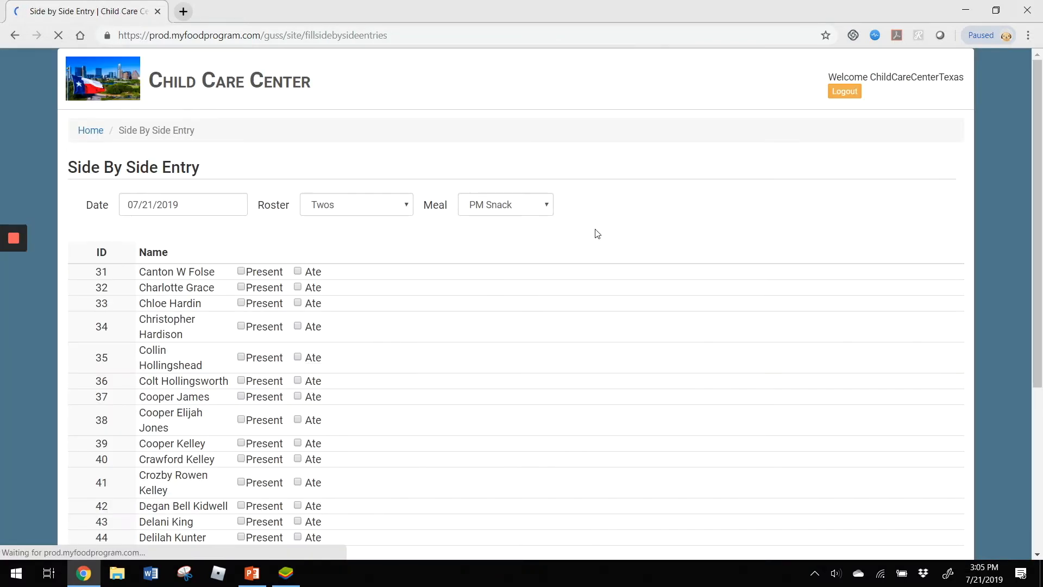
click(539, 207)
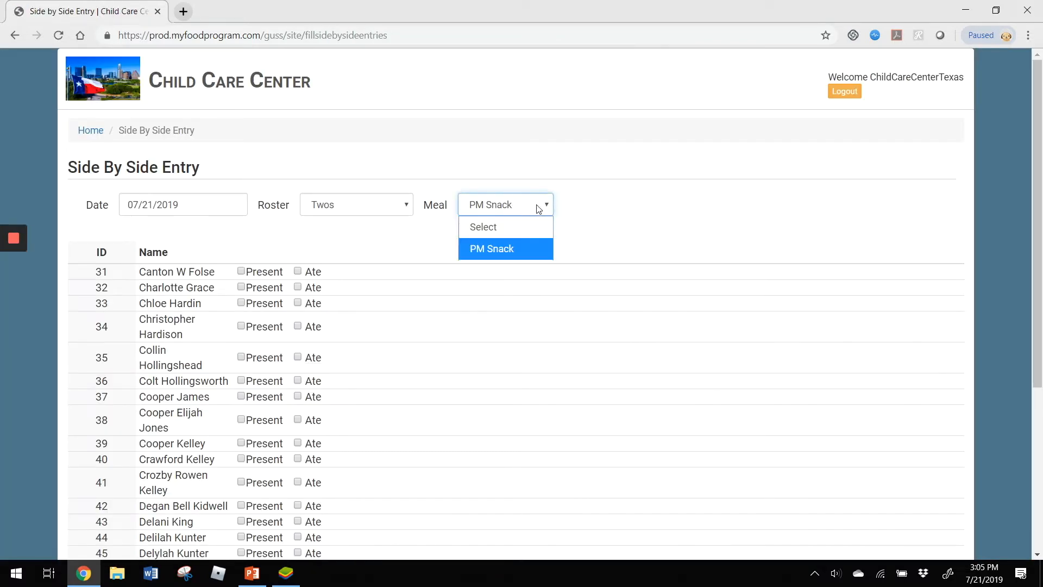
click(498, 253)
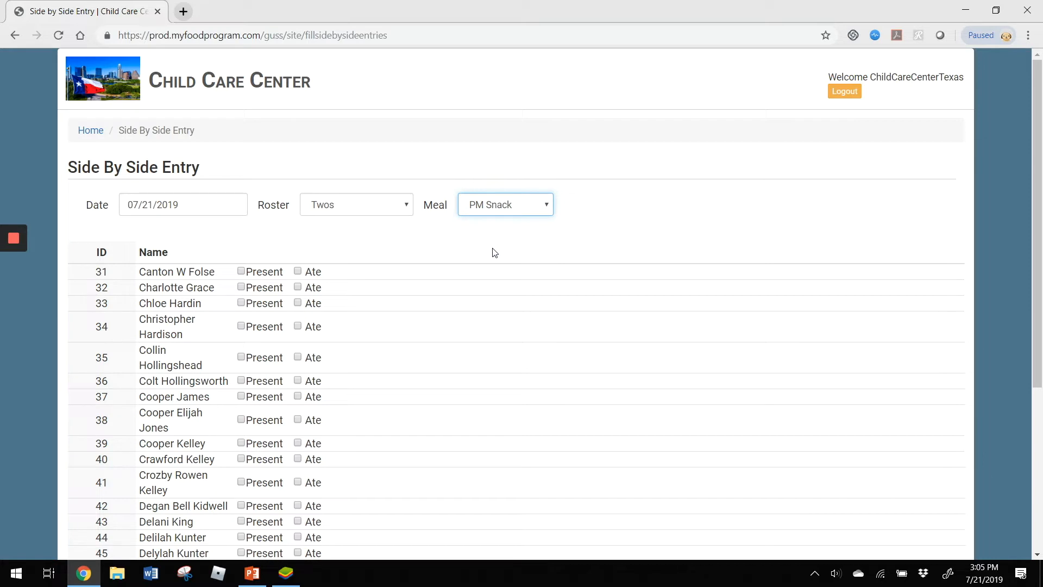
- Mark the first nine children on the Twos roster present, mark all but the fourth as having eaten, and save the entry
click(299, 269)
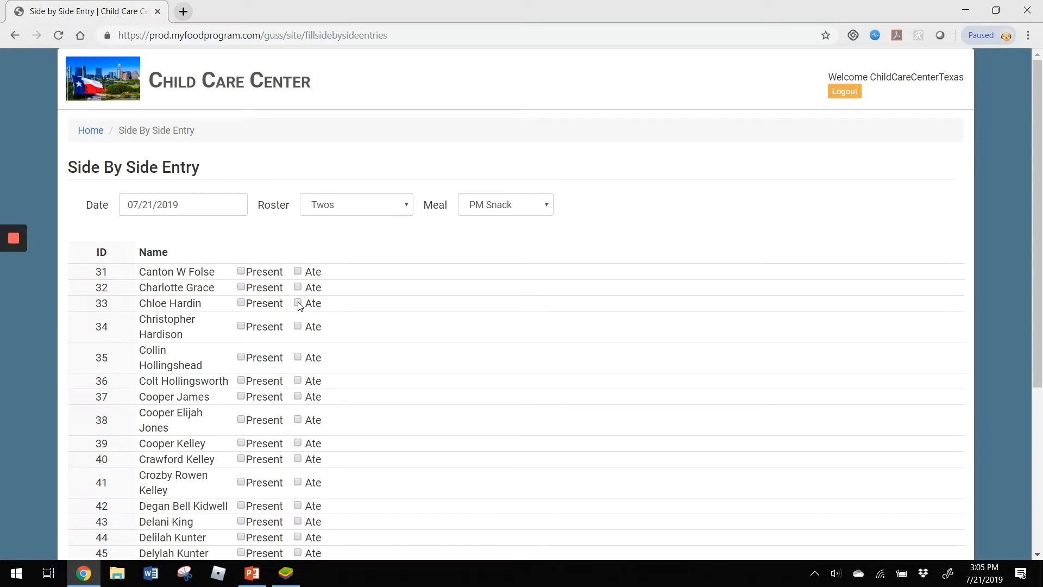
click(242, 303)
click(297, 304)
click(243, 287)
click(298, 287)
click(241, 271)
click(298, 271)
click(256, 333)
click(263, 360)
click(312, 361)
click(242, 381)
click(300, 381)
click(254, 396)
click(300, 398)
click(248, 422)
click(315, 422)
click(272, 445)
click(315, 445)
scroll(945, 372, down, 5)
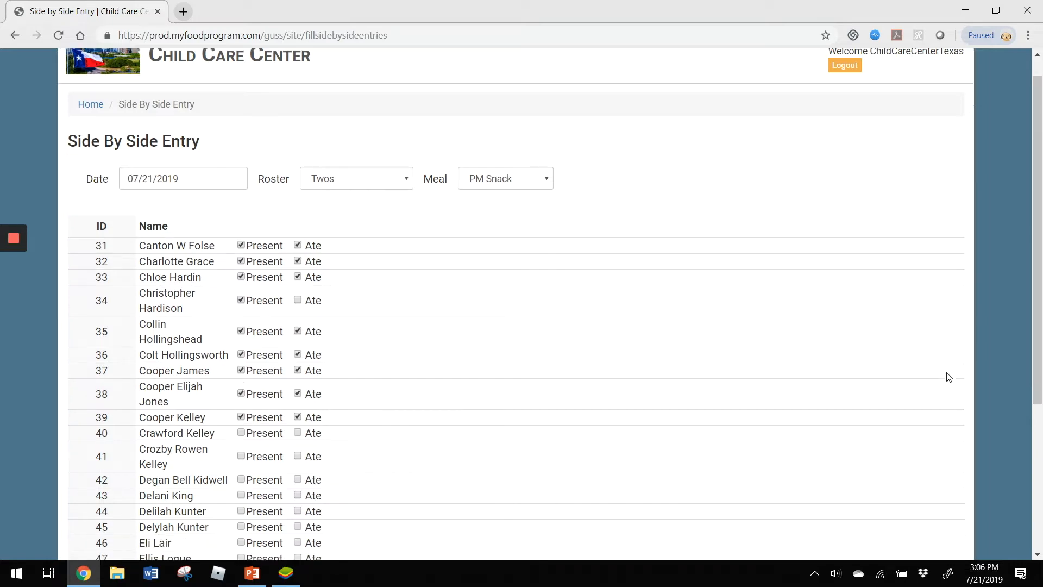
click(935, 489)
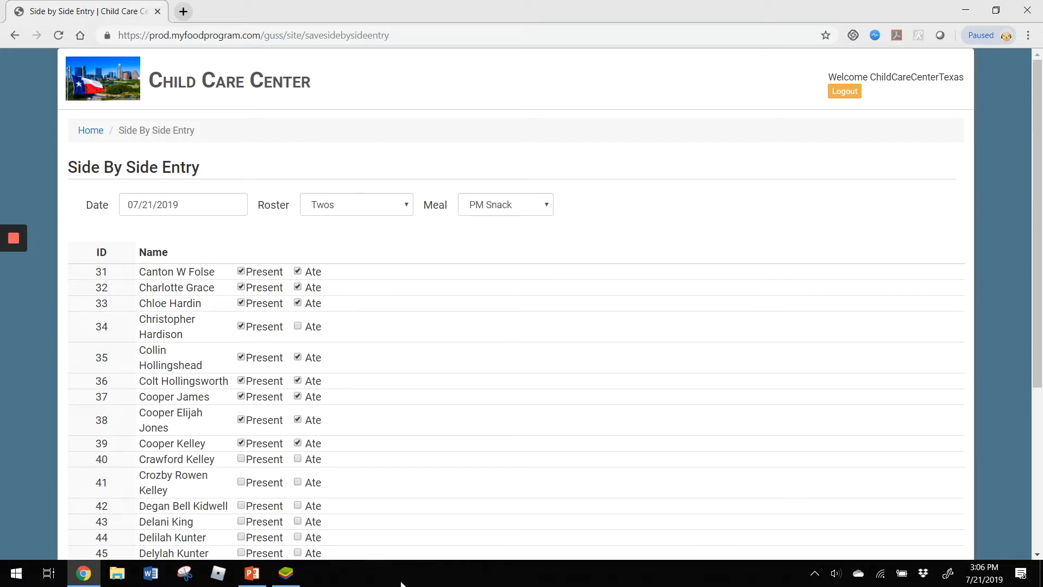
- Switch to BlueStacks, open the My Food Program app from its store listing, and open Side By Side for the Child Care Center
click(287, 574)
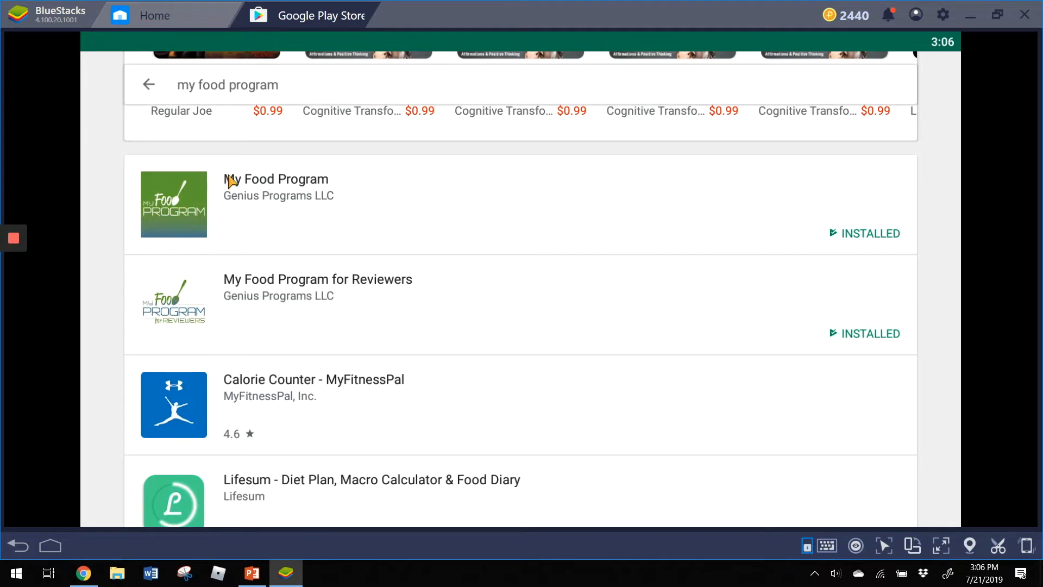
click(296, 191)
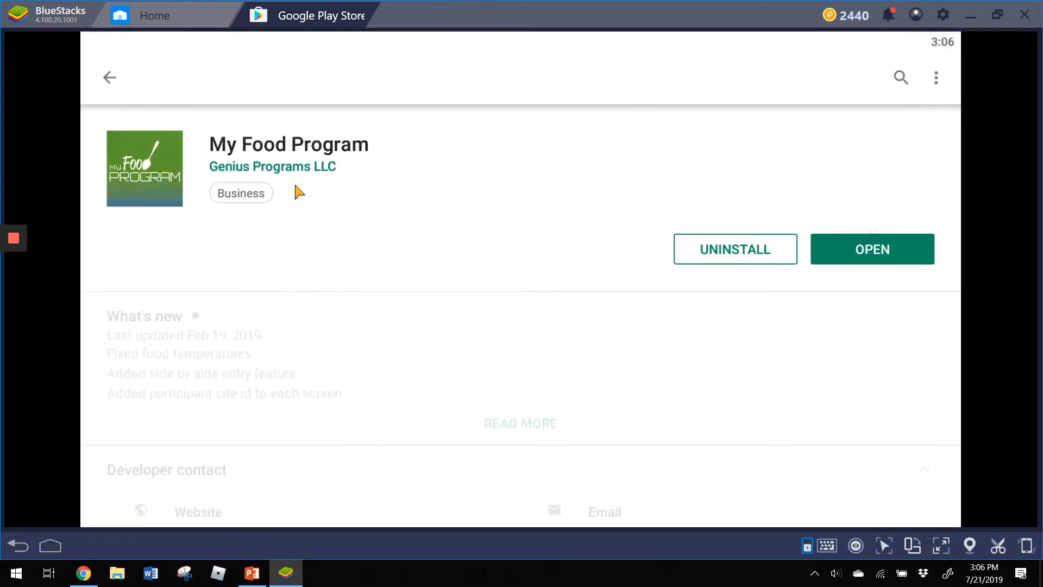
click(880, 251)
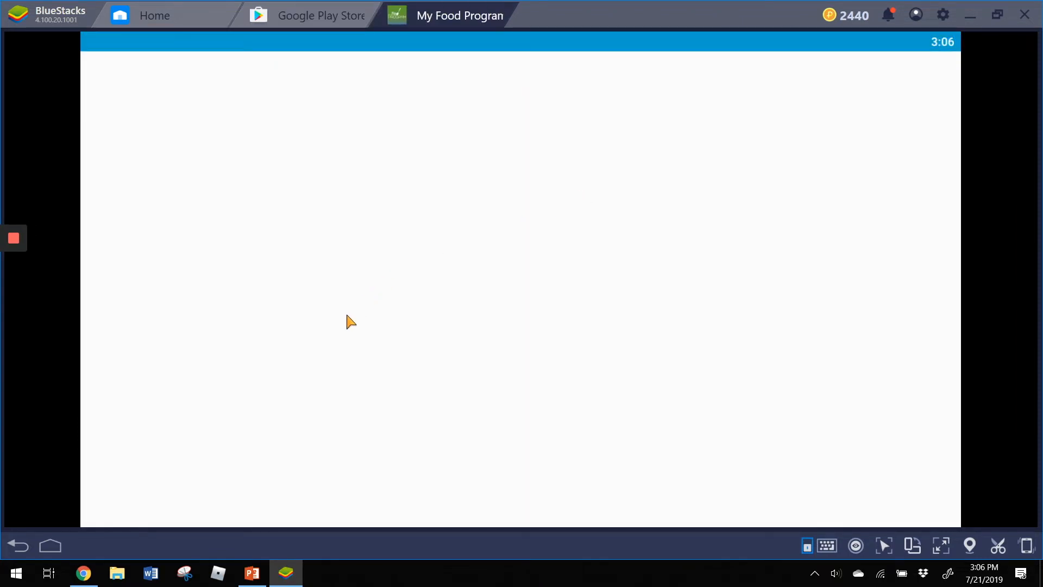
click(224, 352)
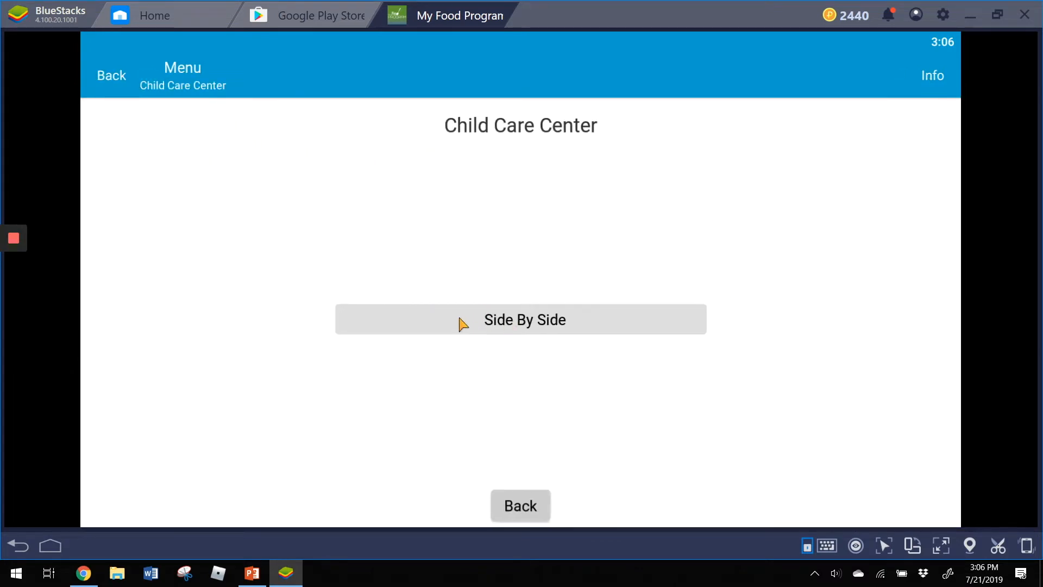
click(398, 323)
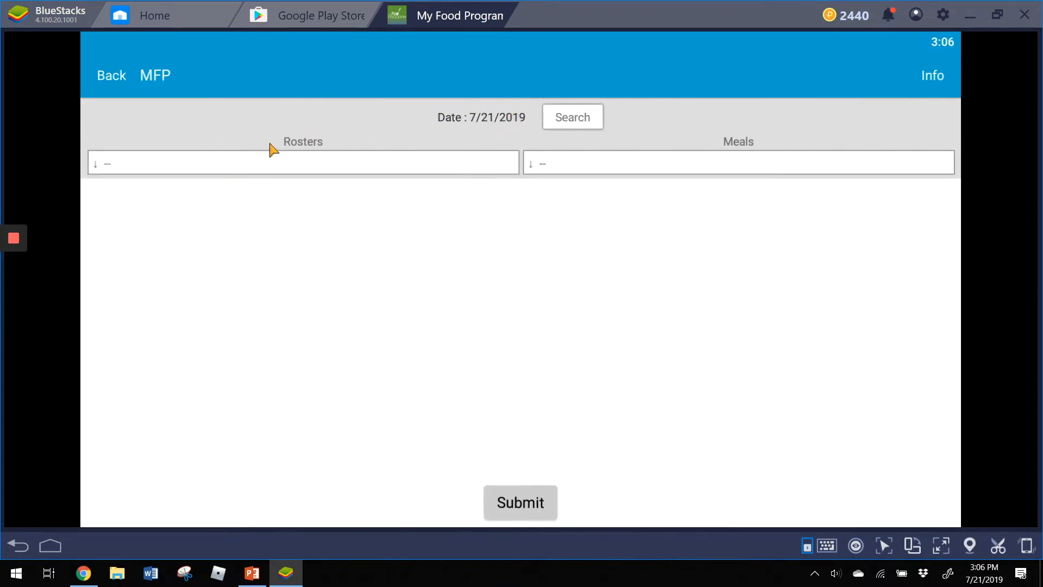
- Choose the Pre- School 3's roster and the PM Snack meal in the mobile app
click(270, 165)
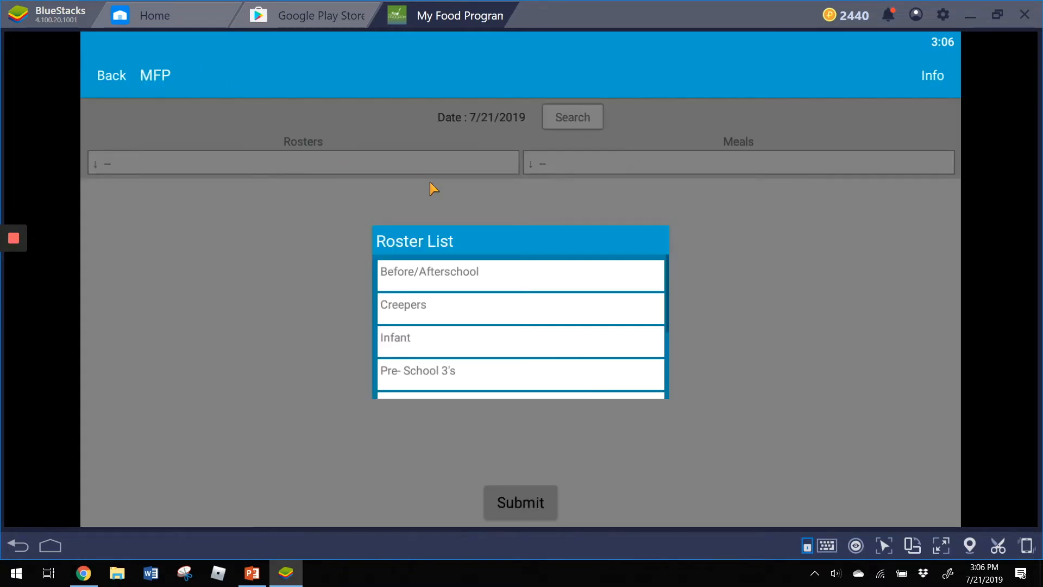
click(442, 378)
click(597, 165)
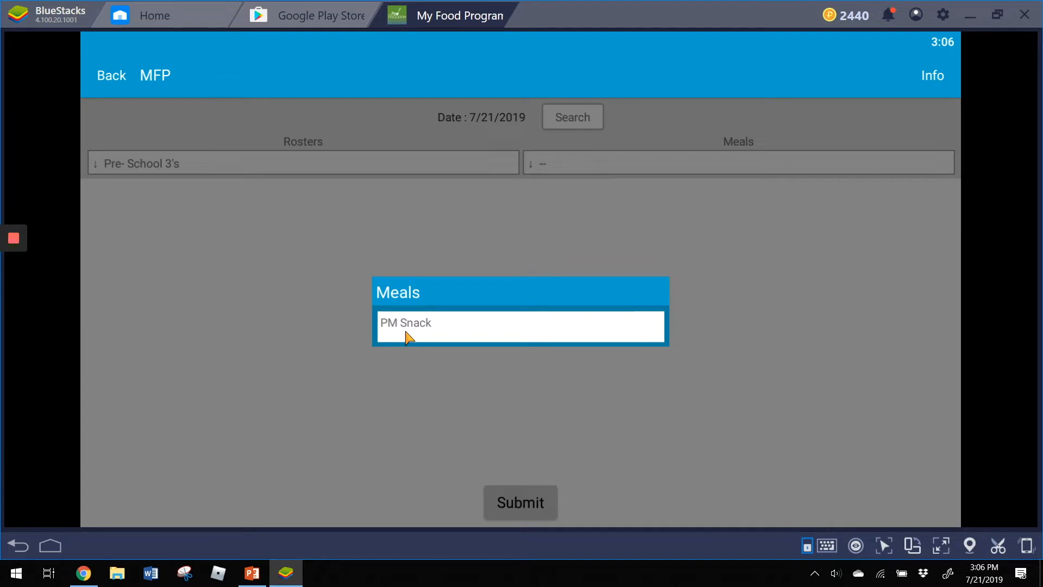
click(427, 324)
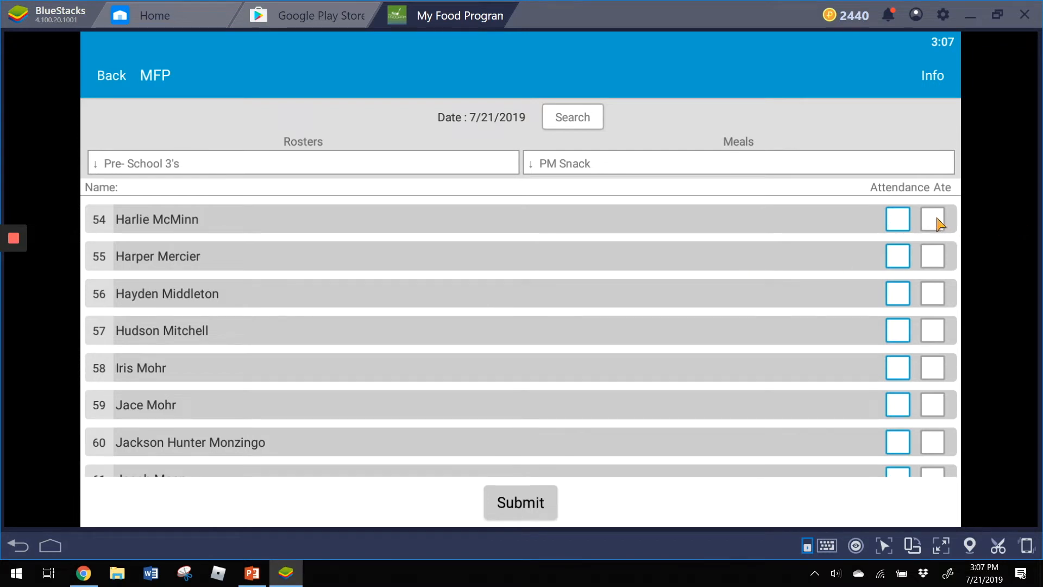
- Mark the first six children in attendance and all but the second as having eaten, let the form auto-submit, and dismiss the alert
click(899, 219)
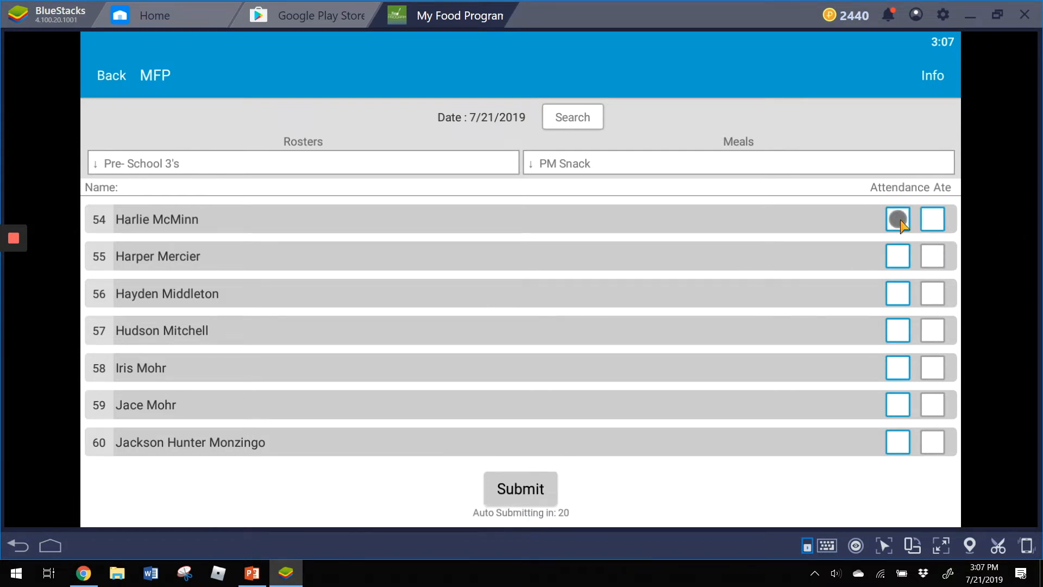
click(932, 217)
click(903, 255)
click(902, 298)
click(931, 296)
click(902, 332)
click(932, 332)
click(902, 370)
click(932, 370)
click(899, 405)
click(933, 408)
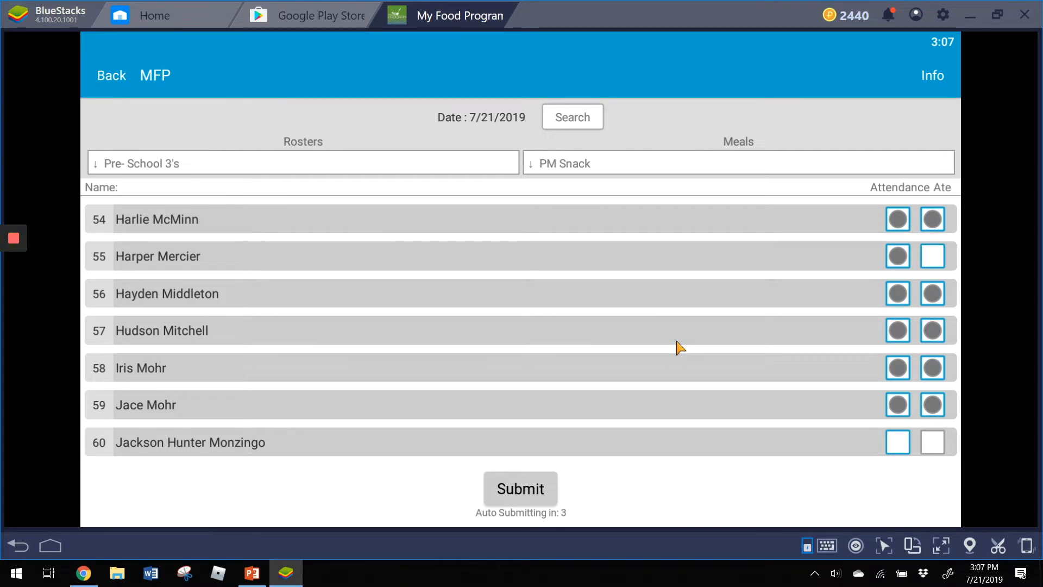
scroll(677, 346, down, 3)
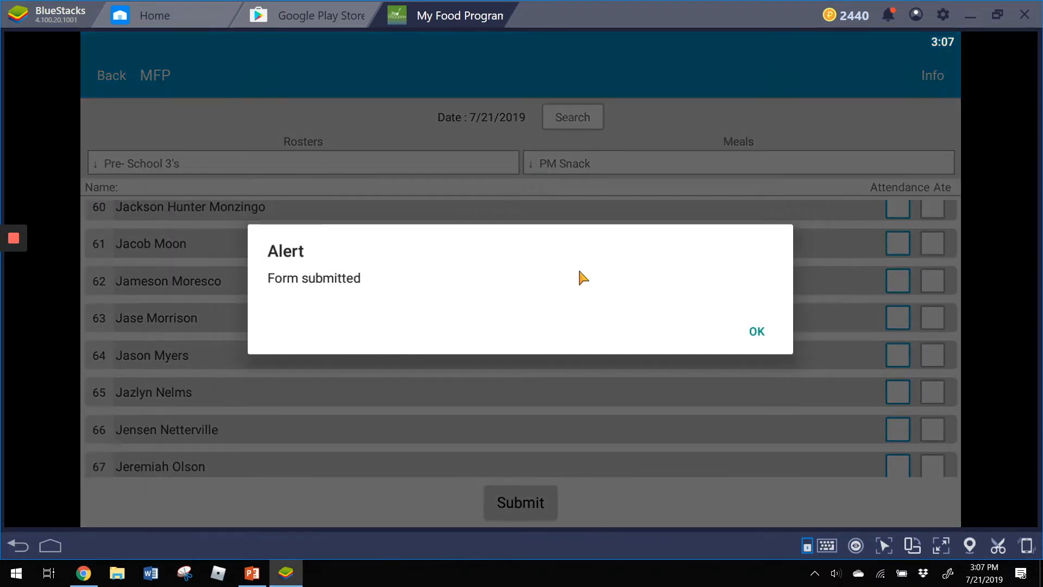
click(757, 332)
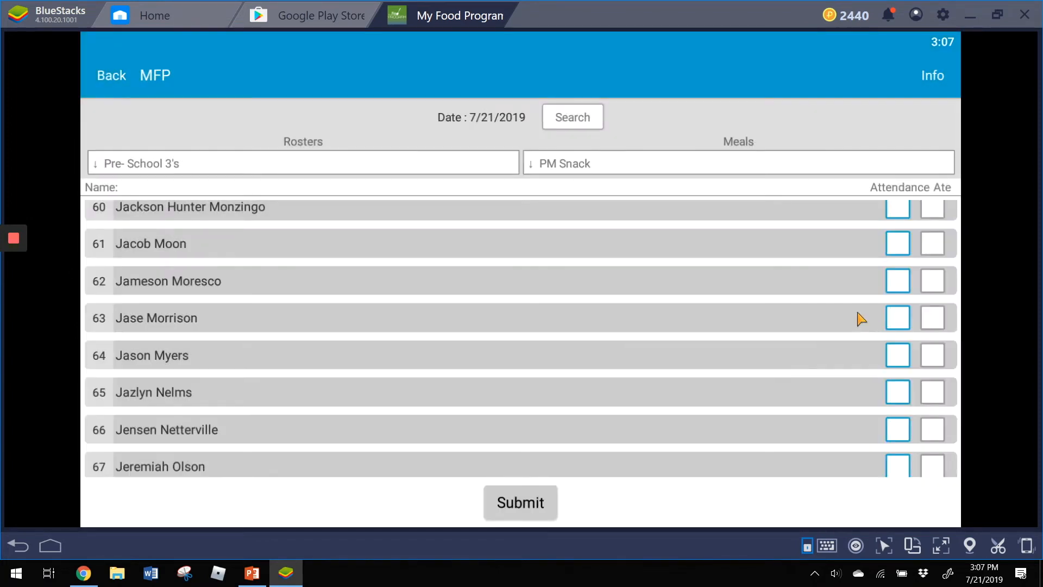
- Mark the seventh, eighth and ninth children in attendance, only the seventh of them as having eaten, and submit the form
click(905, 279)
click(899, 241)
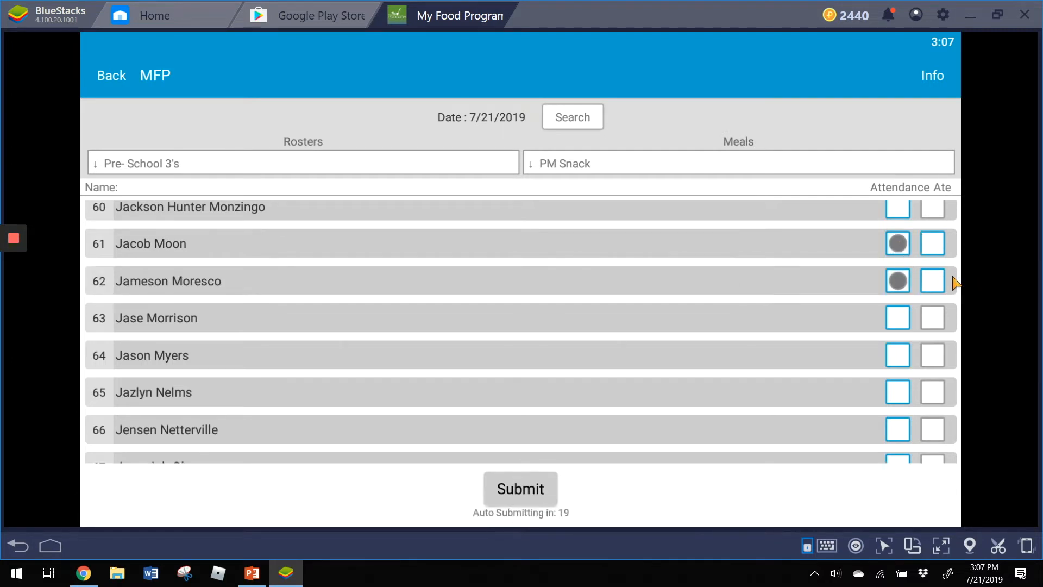
click(952, 251)
scroll(712, 361, up, 3)
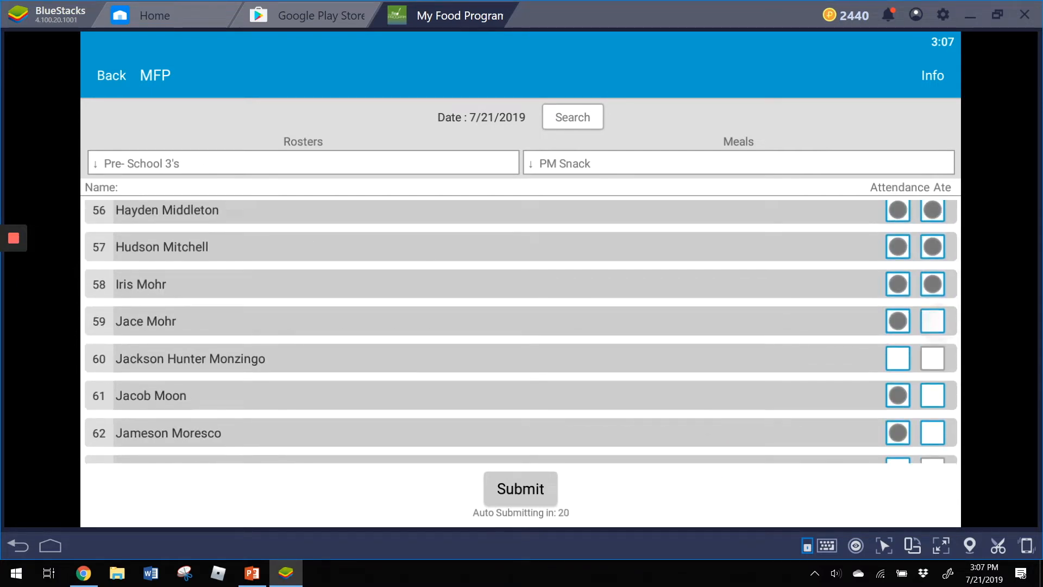
click(898, 358)
click(932, 358)
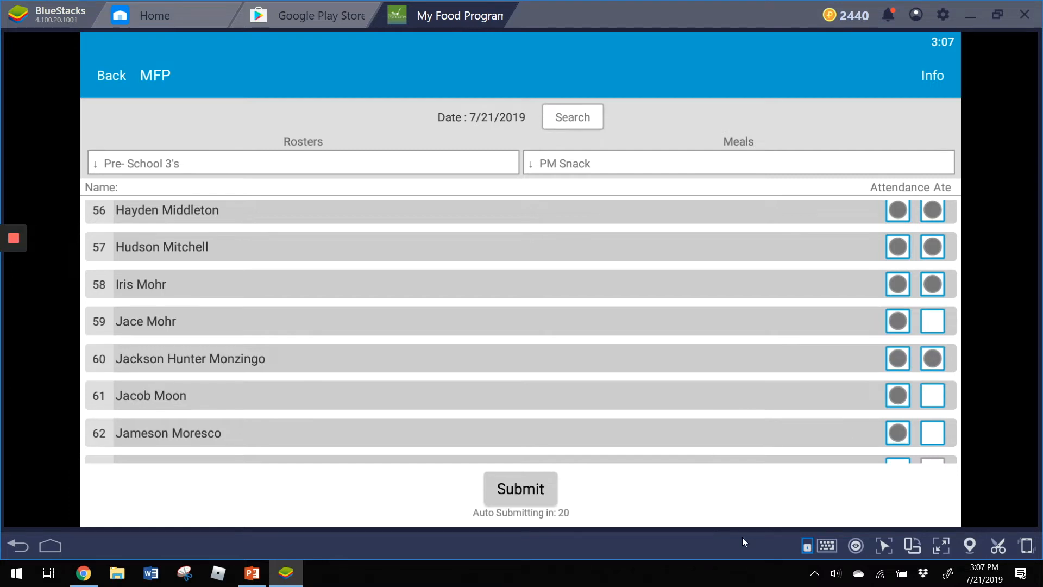
click(540, 494)
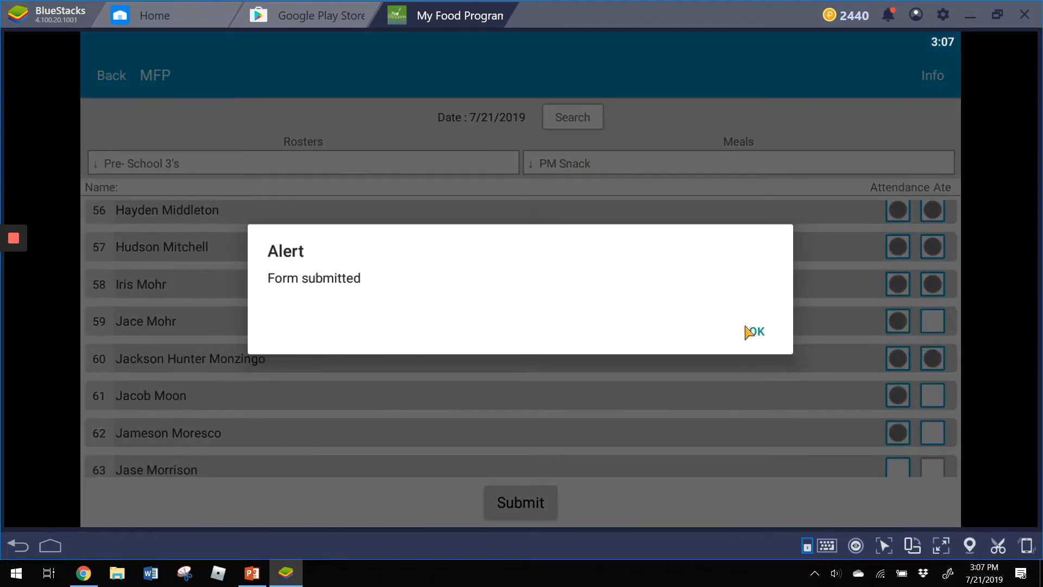
click(755, 331)
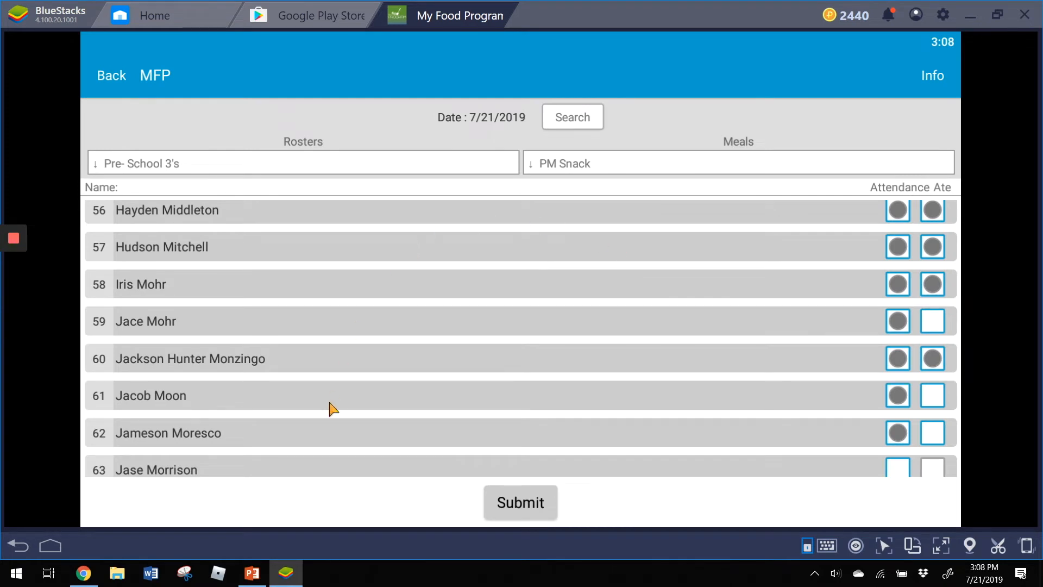
- Switch to Chrome and display the Pre- School 3's roster in Side By Side Entry
click(82, 578)
click(390, 204)
click(374, 313)
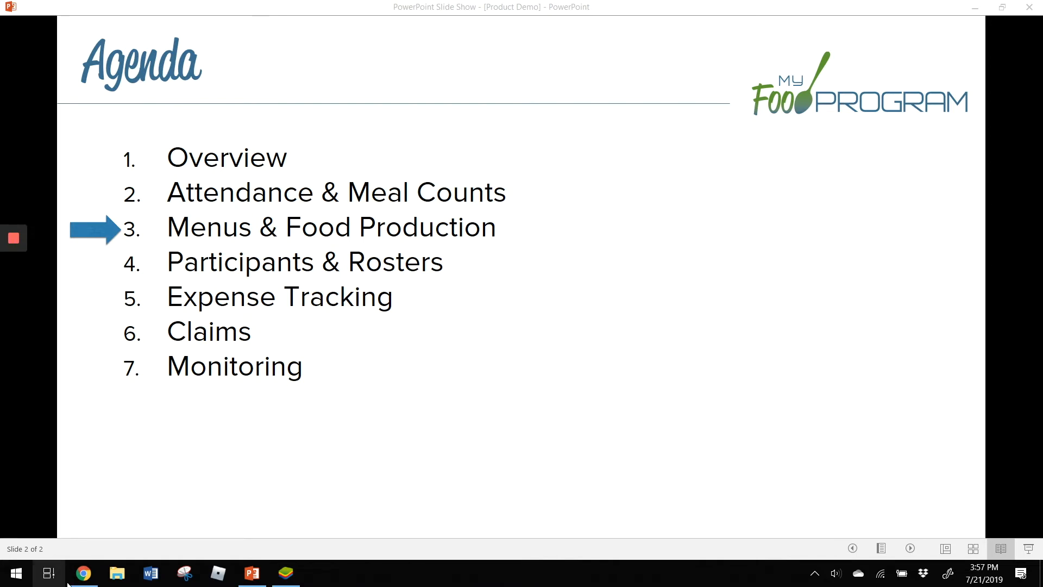
- Switch from the agenda slide to Chrome, open the center's menu calendar, and view its saved menus
click(83, 573)
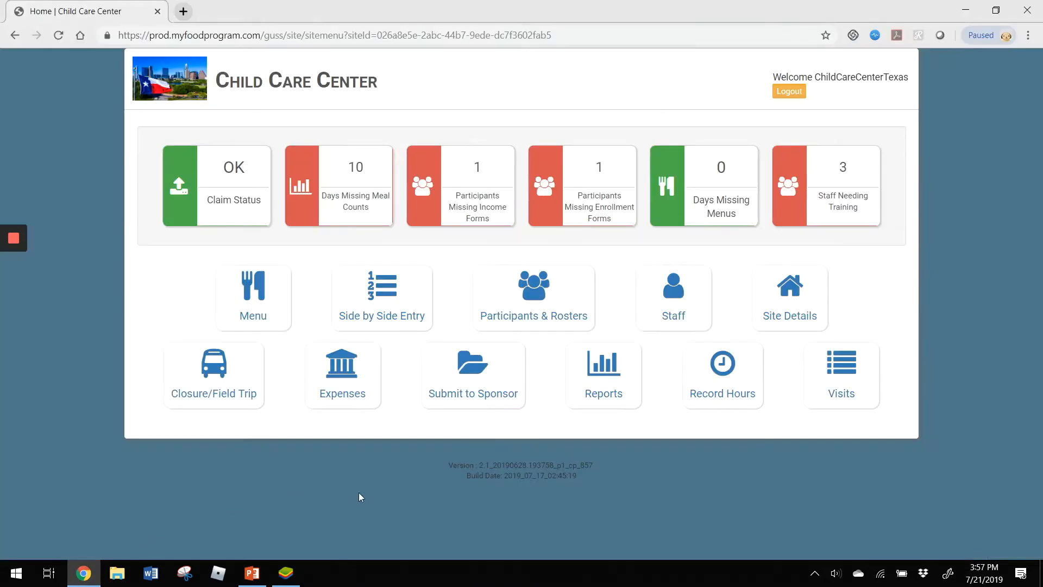
click(252, 302)
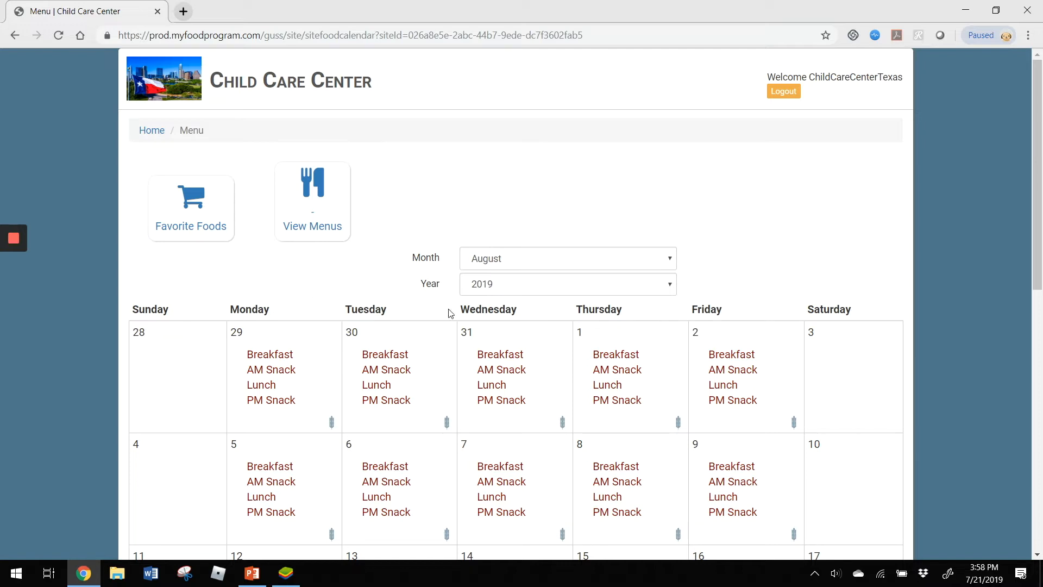
click(334, 222)
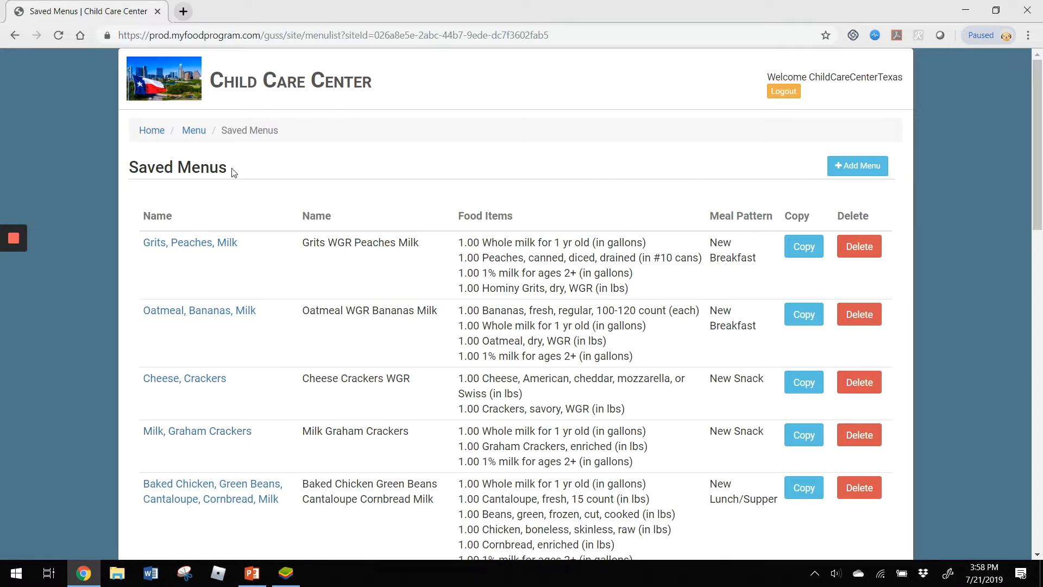
- Return to the menu calendar, set the month to July, and examine the meal and requirement indicators for July 1
click(191, 137)
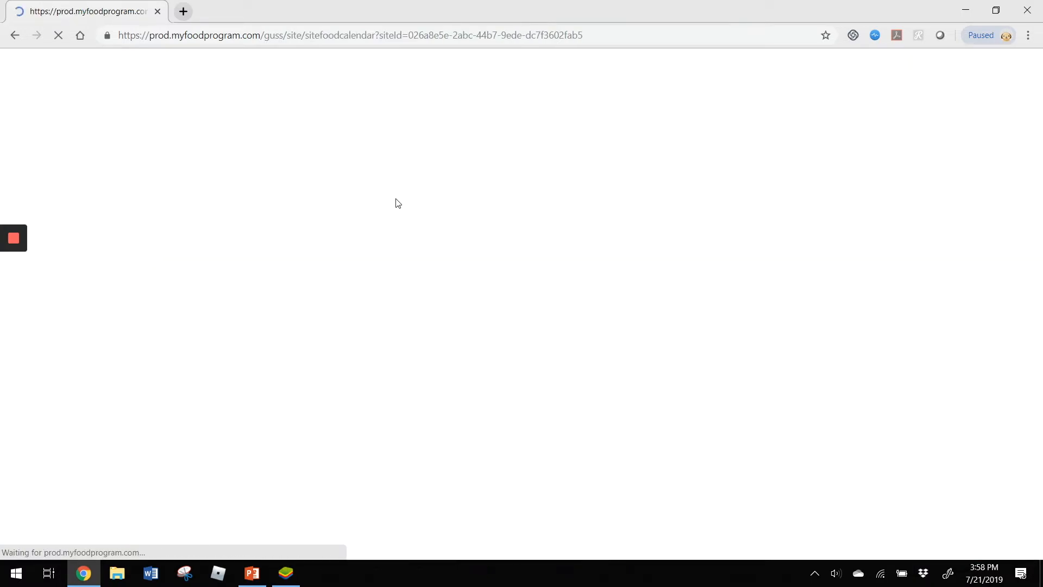
click(510, 260)
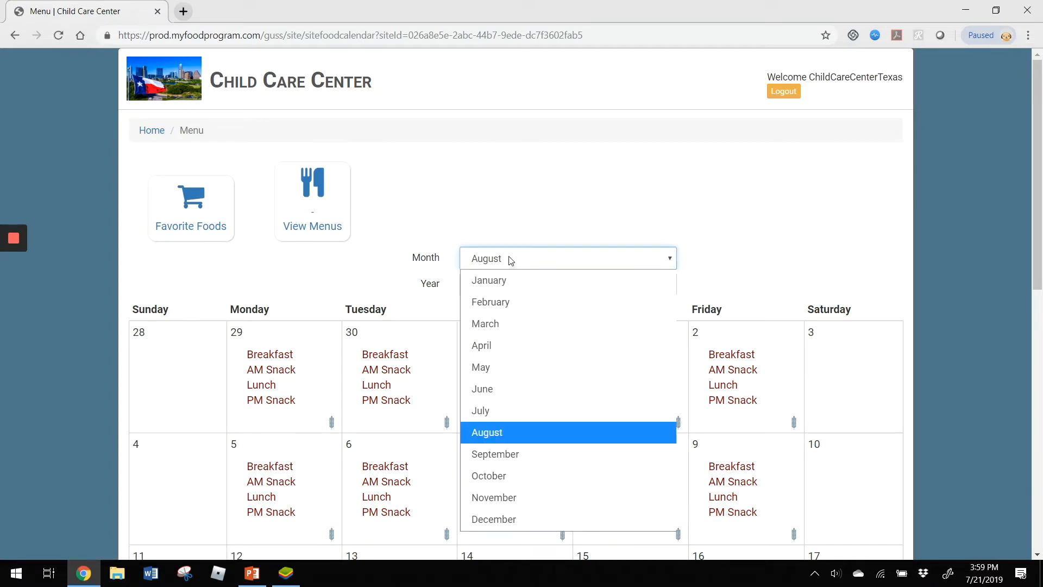
click(542, 416)
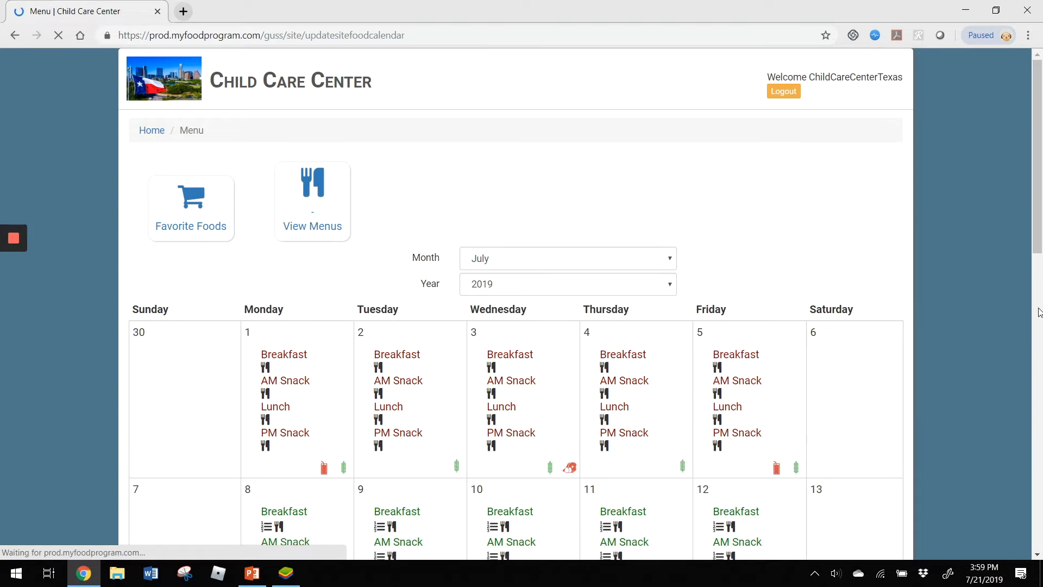
scroll(926, 311, down, 1)
scroll(185, 333, down, 1)
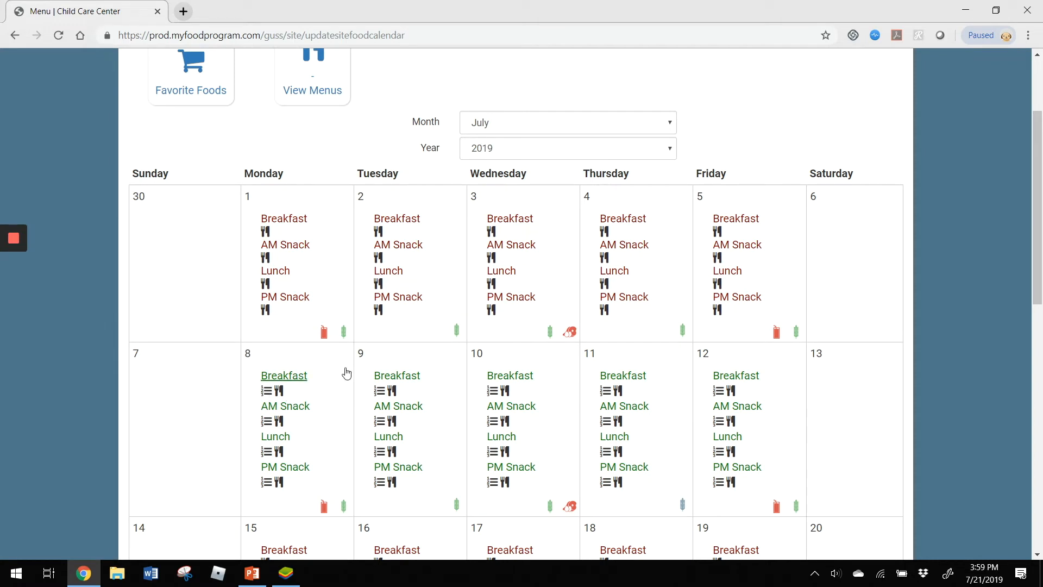
mouse_move(325, 333)
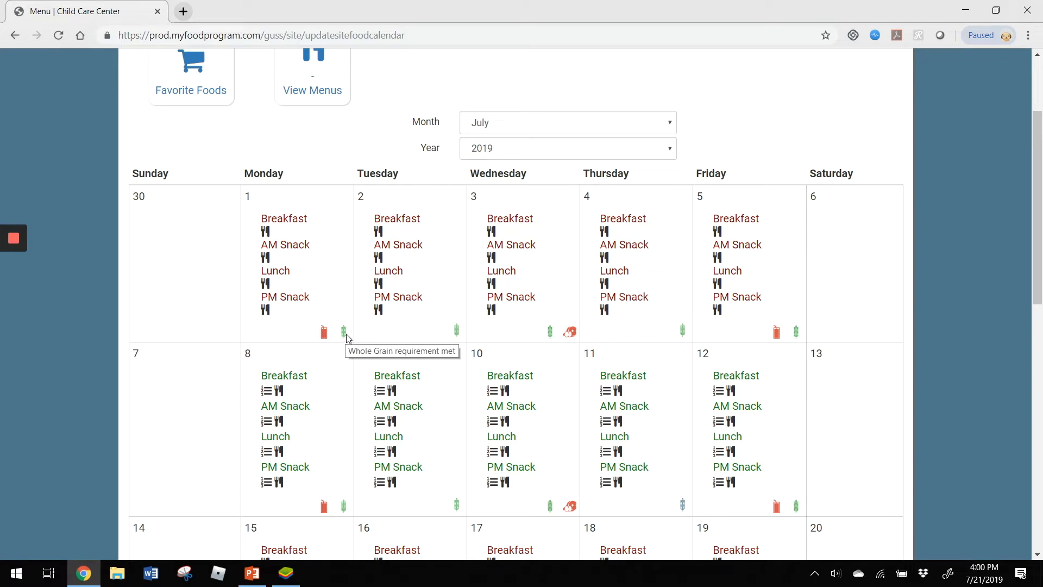
- Set the menu calendar's month to August and open the August 7 breakfast menu for editing
mouse_move(685, 507)
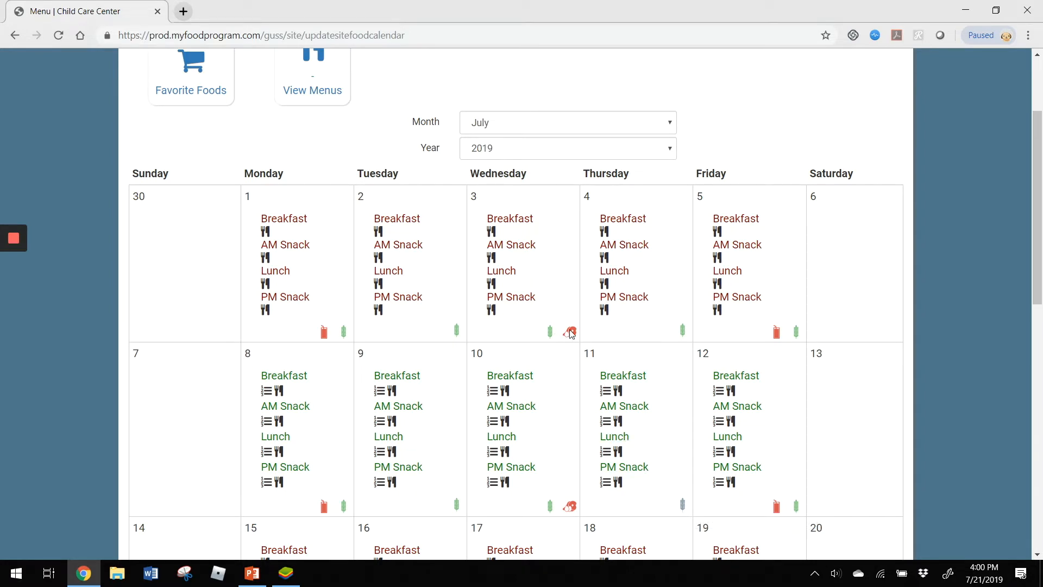
mouse_move(571, 336)
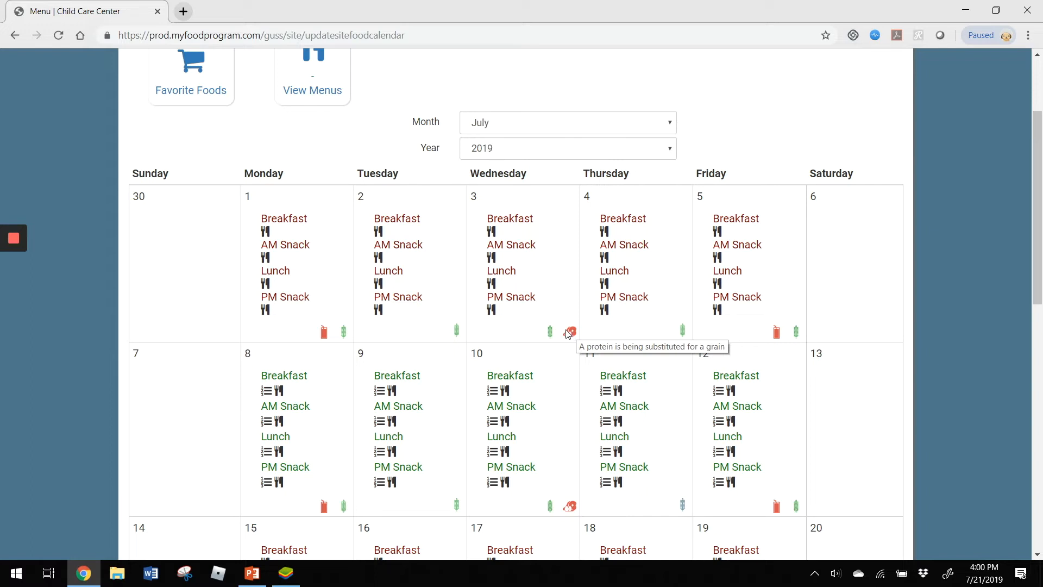
click(559, 126)
click(539, 295)
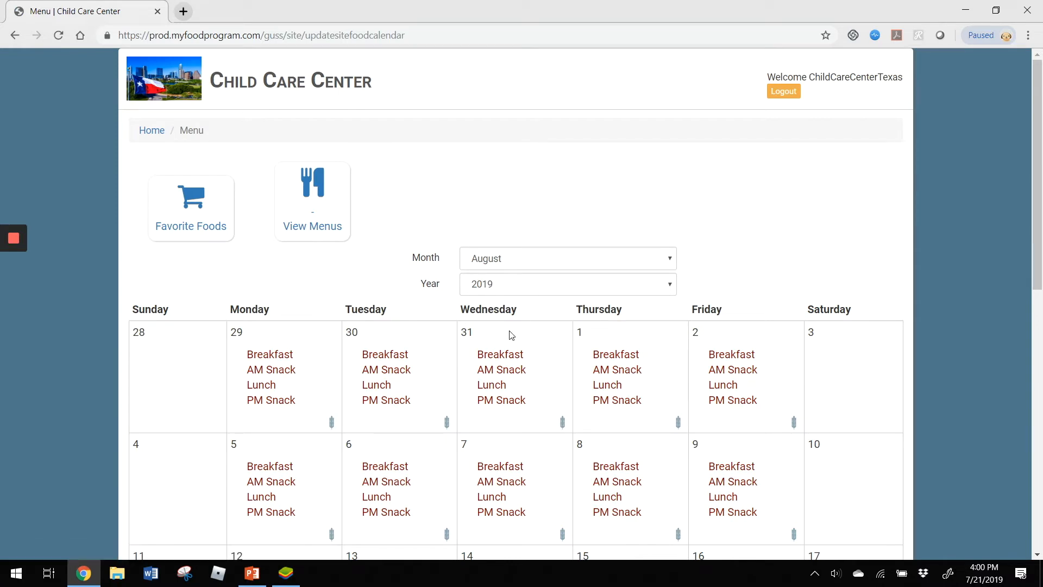
click(491, 467)
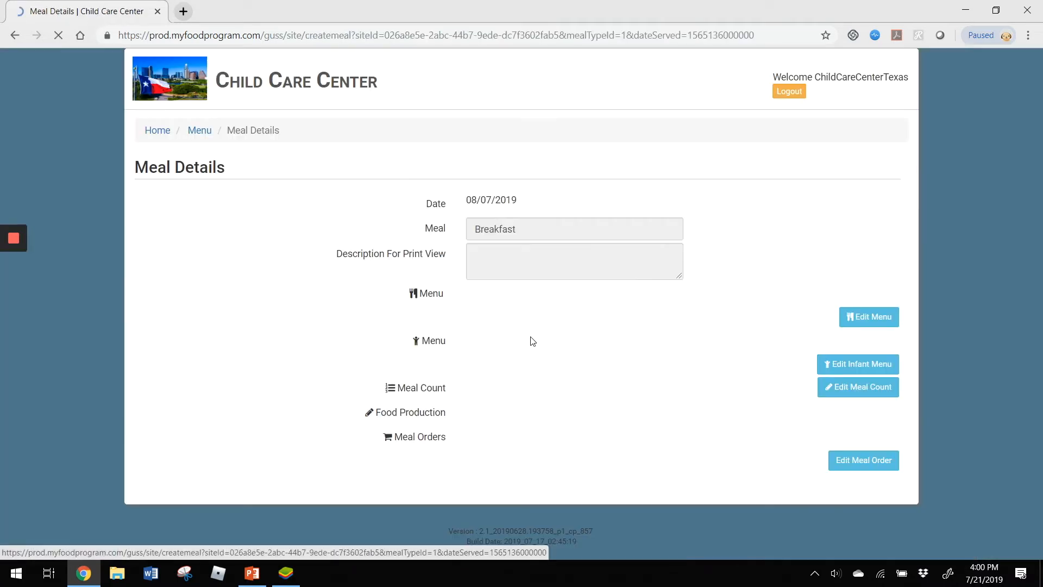
click(875, 321)
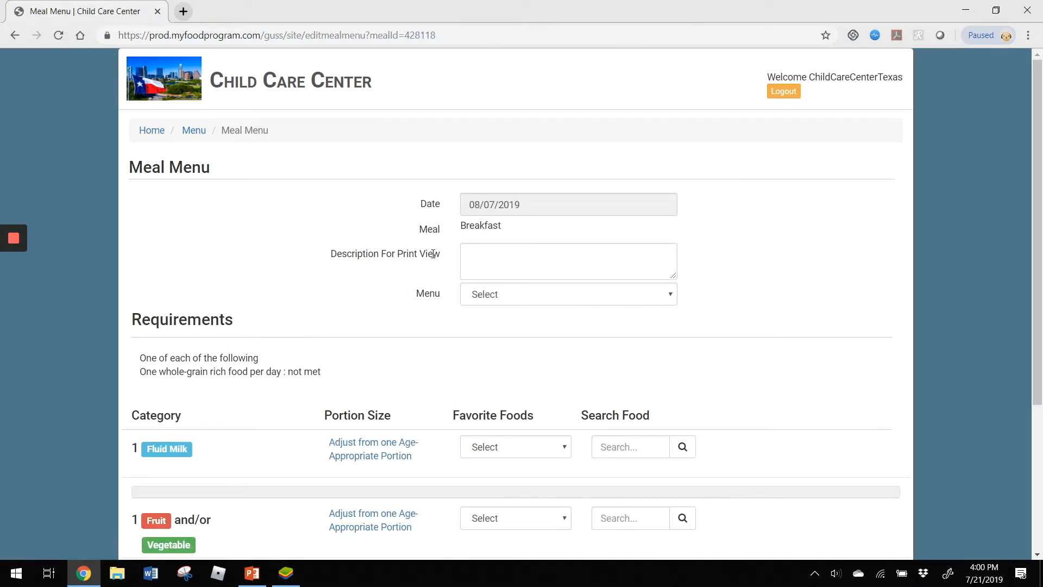
- Enter "Milk, Banana, Cheerios" as the breakfast's description for print view
click(519, 260)
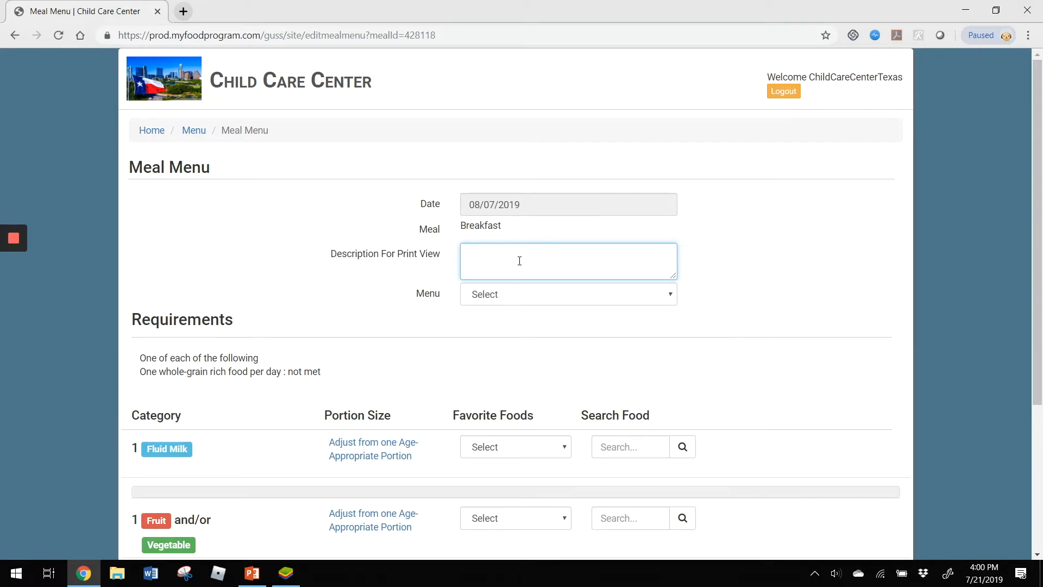
text(Milk, Banana Chee)
key(BackSpace)
key(BackSpace)
key(BackSpace)
key(BackSpace)
text(, Cheerios)
click(407, 305)
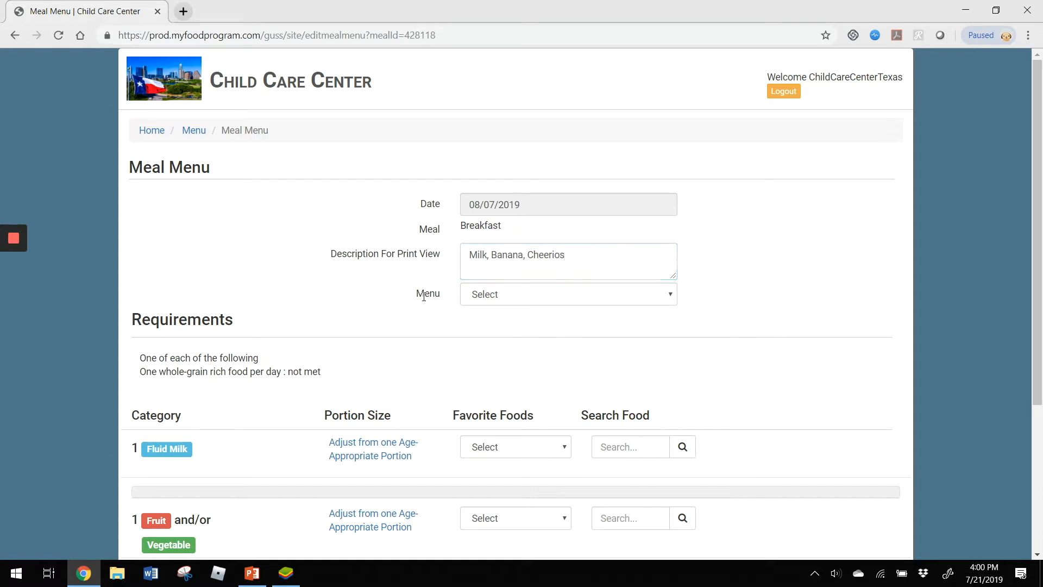
- Apply the saved menu "Oatmeal, Bananas, Milk" to the breakfast and review its foods and portions
click(544, 298)
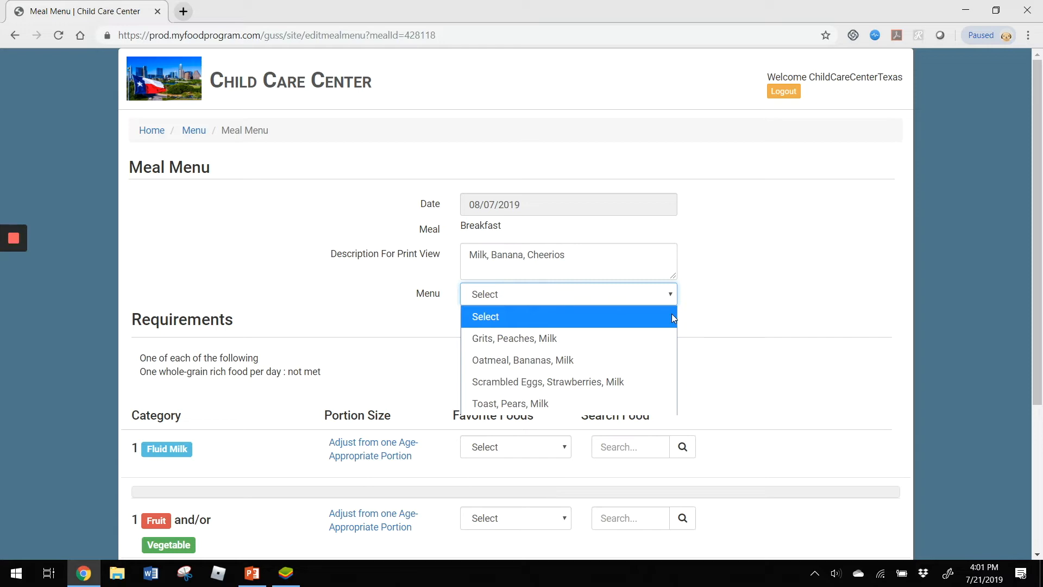
click(644, 361)
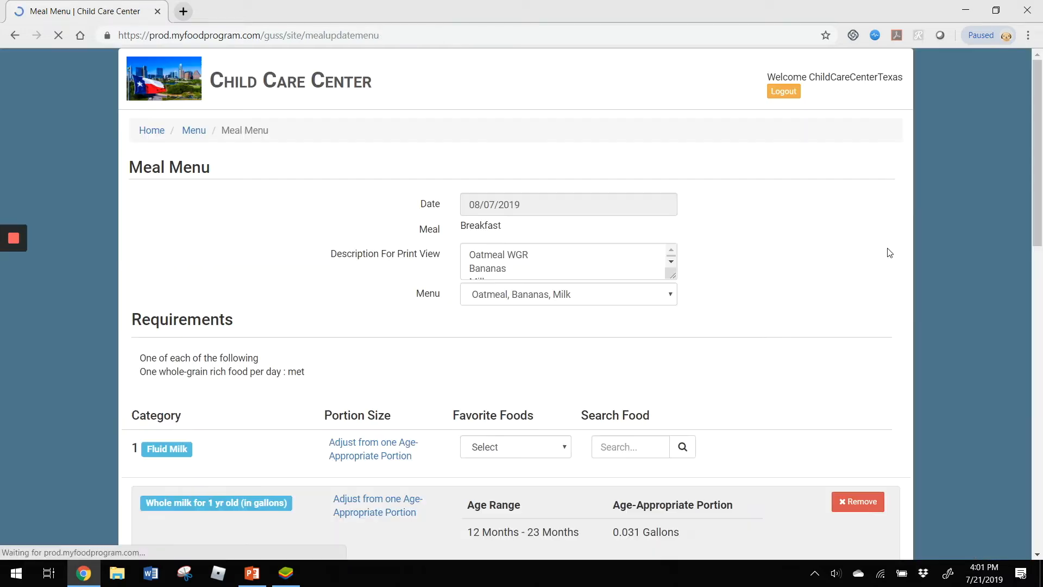
scroll(511, 159, down, 5)
scroll(970, 371, down, 10)
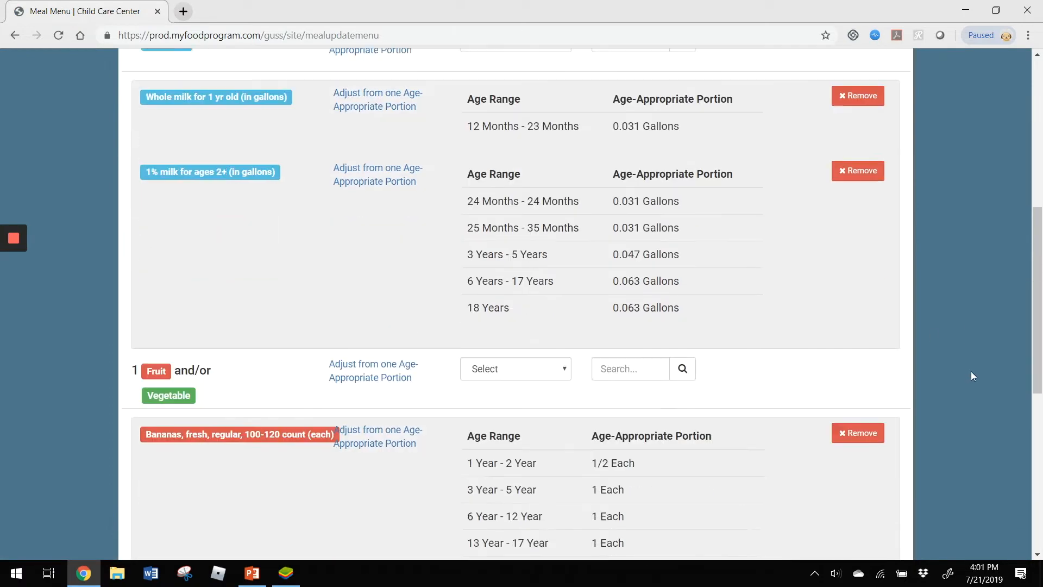
- Remove the oatmeal, the bananas and both milks from the breakfast's food requirements
click(845, 268)
click(879, 191)
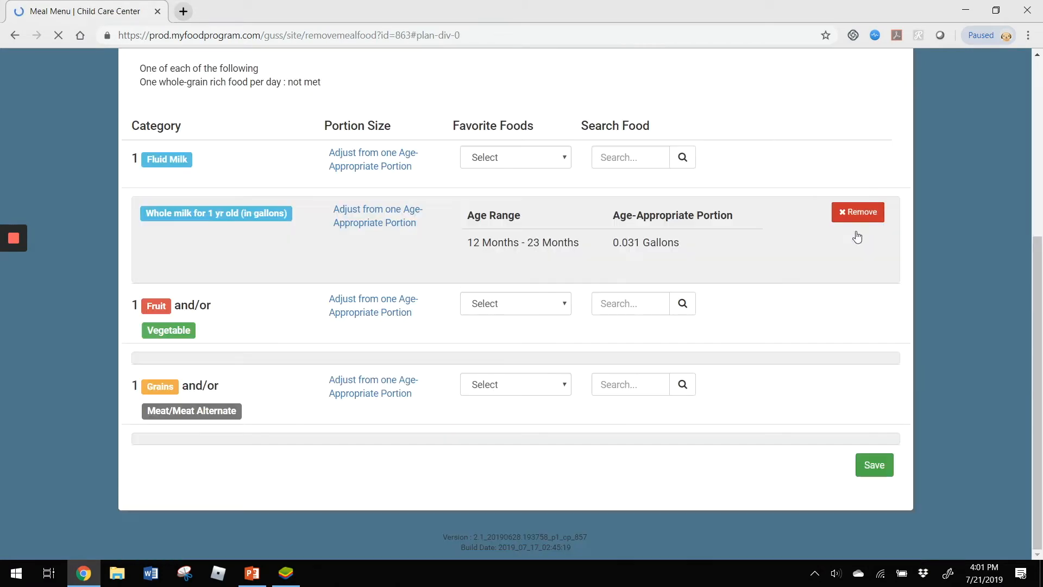
click(857, 211)
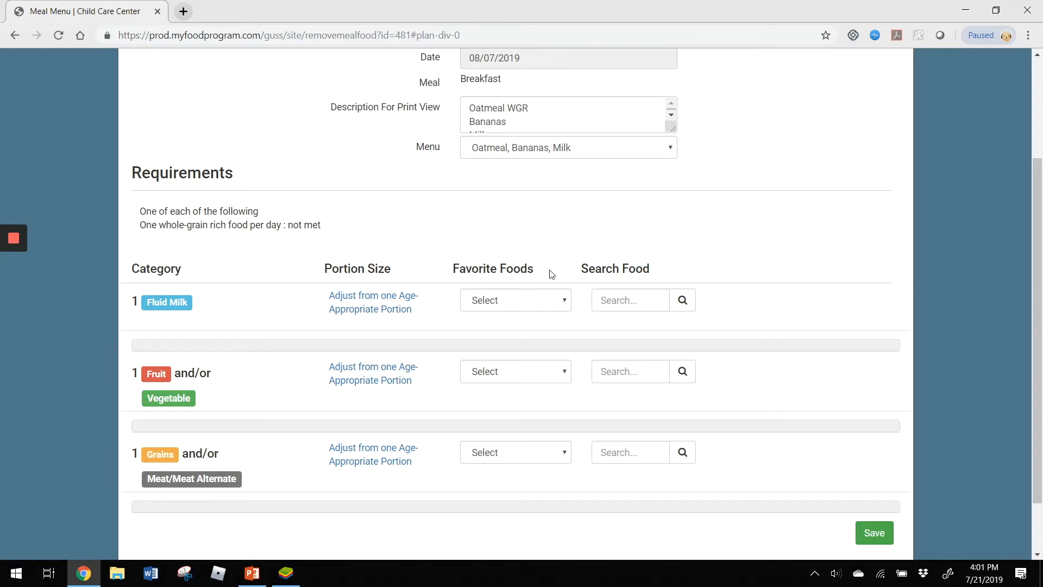
click(511, 376)
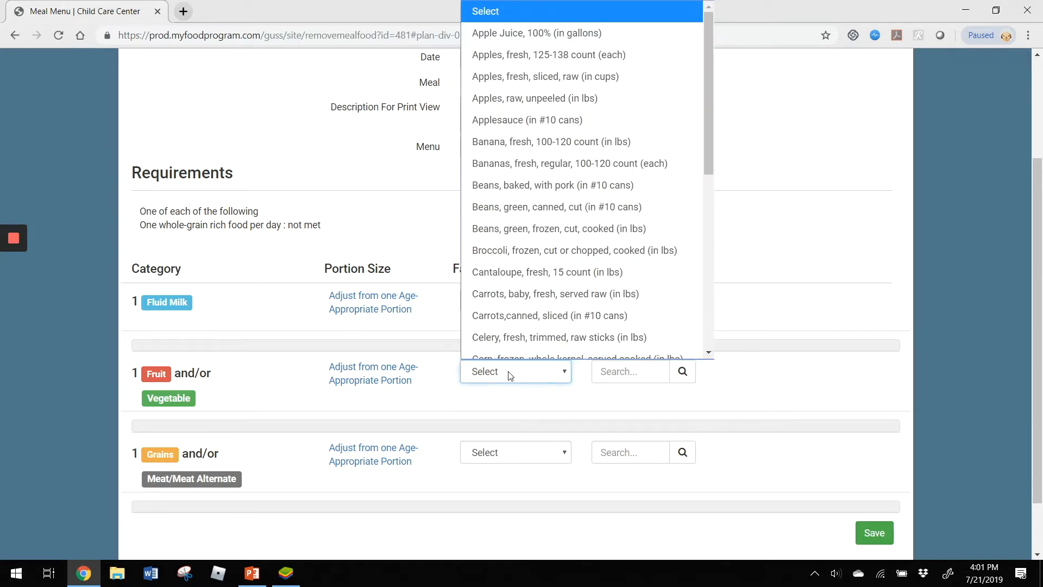
click(511, 375)
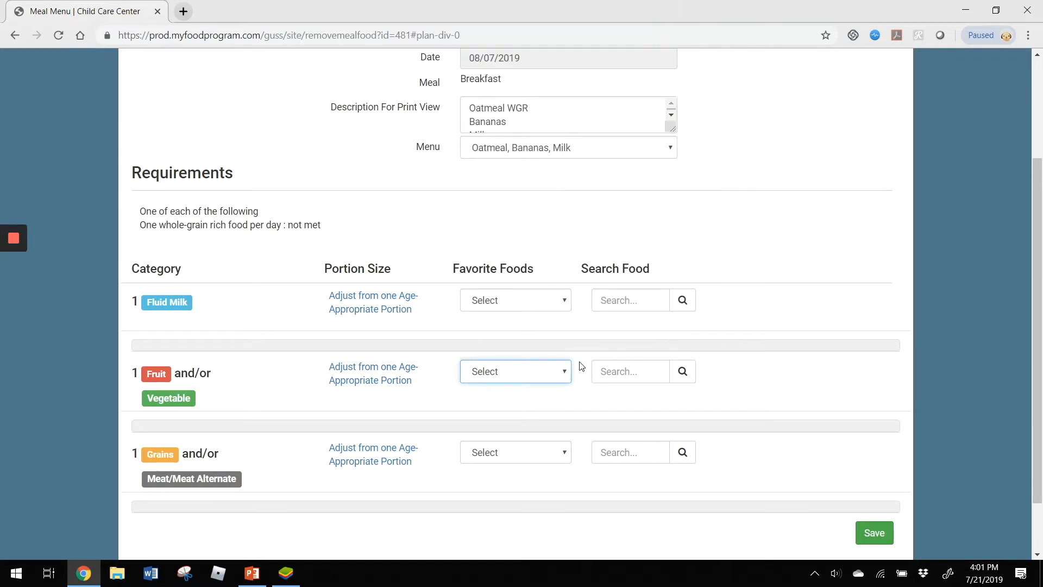
click(639, 373)
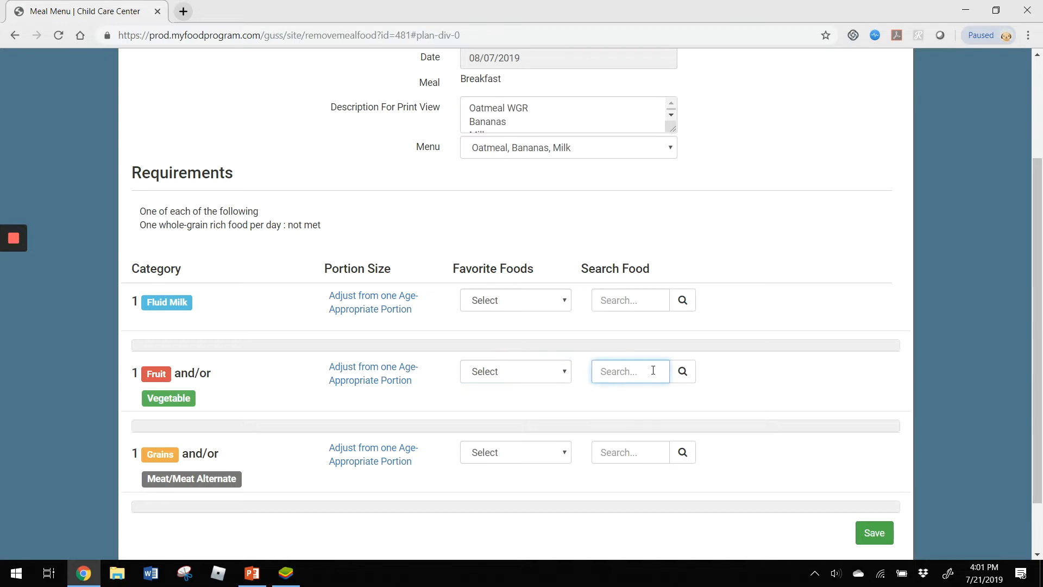
scroll(858, 315, down, 2)
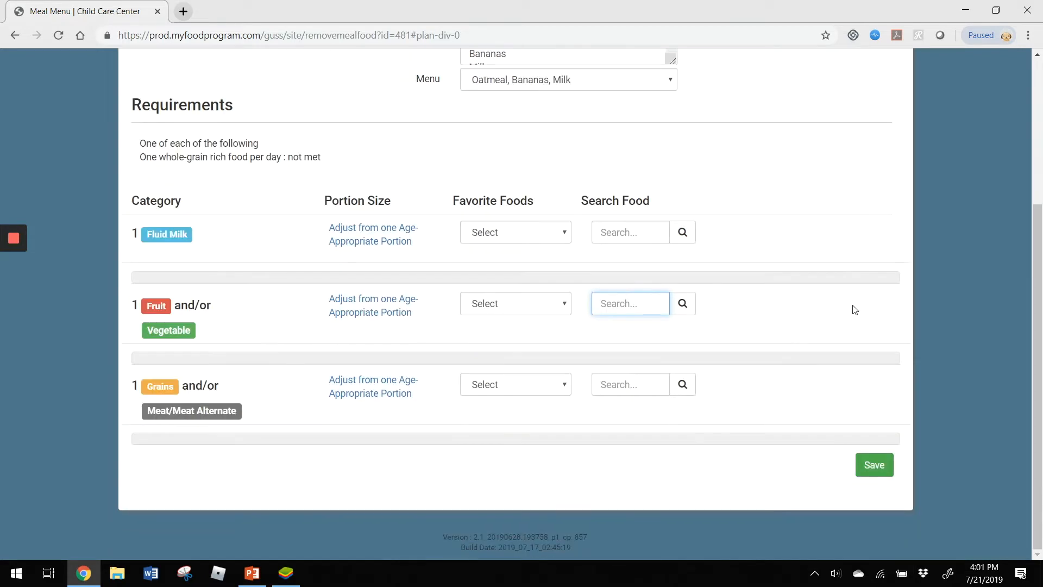
- Add the favorite foods 1% milk for ages 2+, whole milk for 1 yr old, and Bananas, fresh, regular, 100-120 count (each)
click(550, 234)
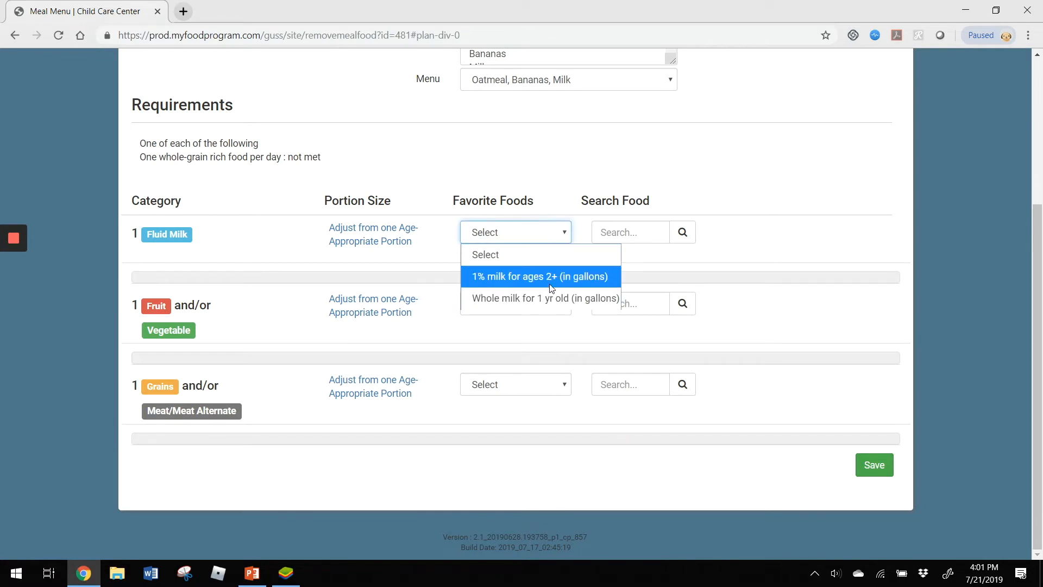
click(471, 278)
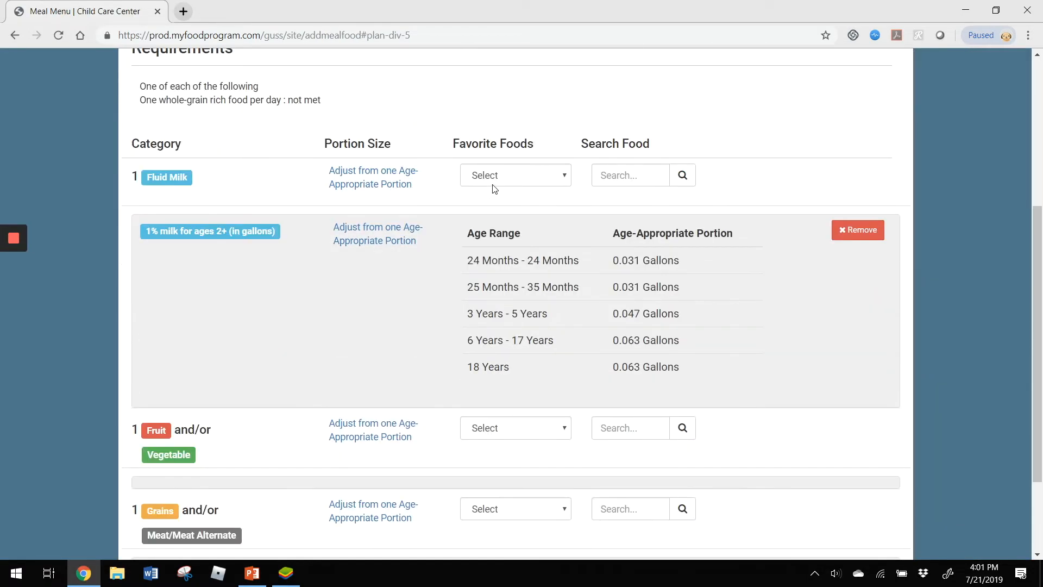
click(494, 184)
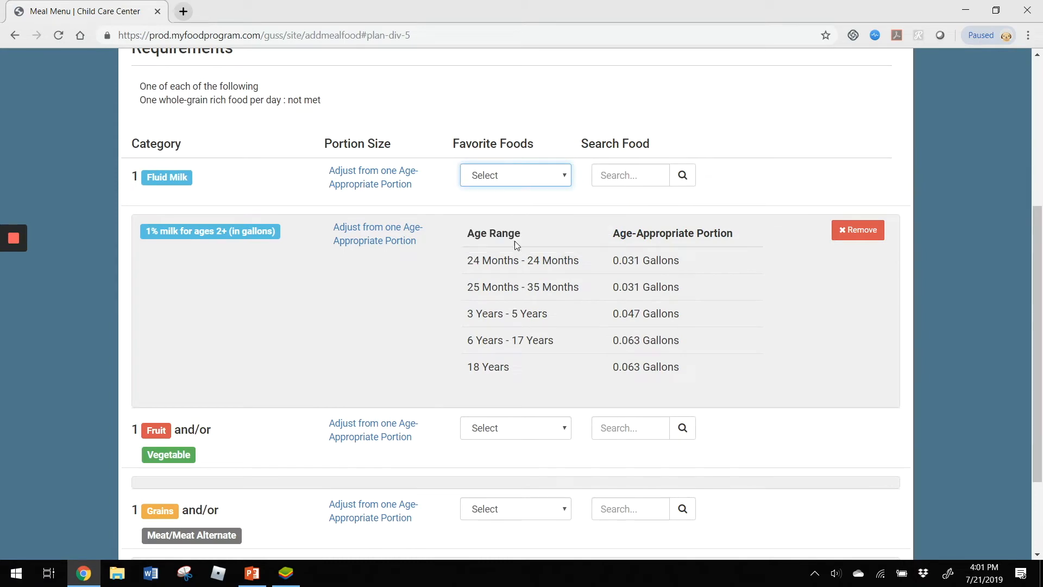
click(514, 240)
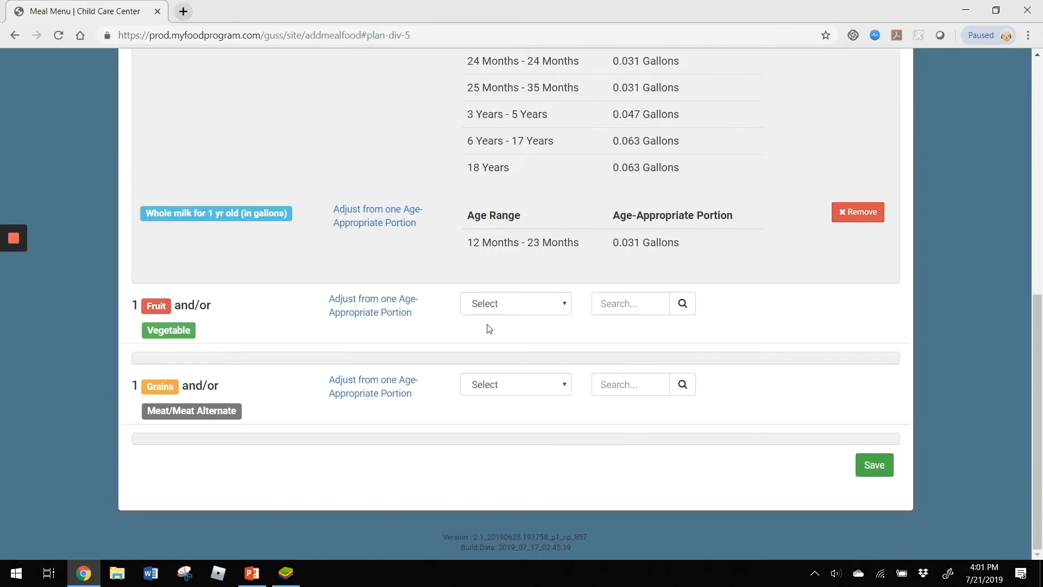
click(513, 304)
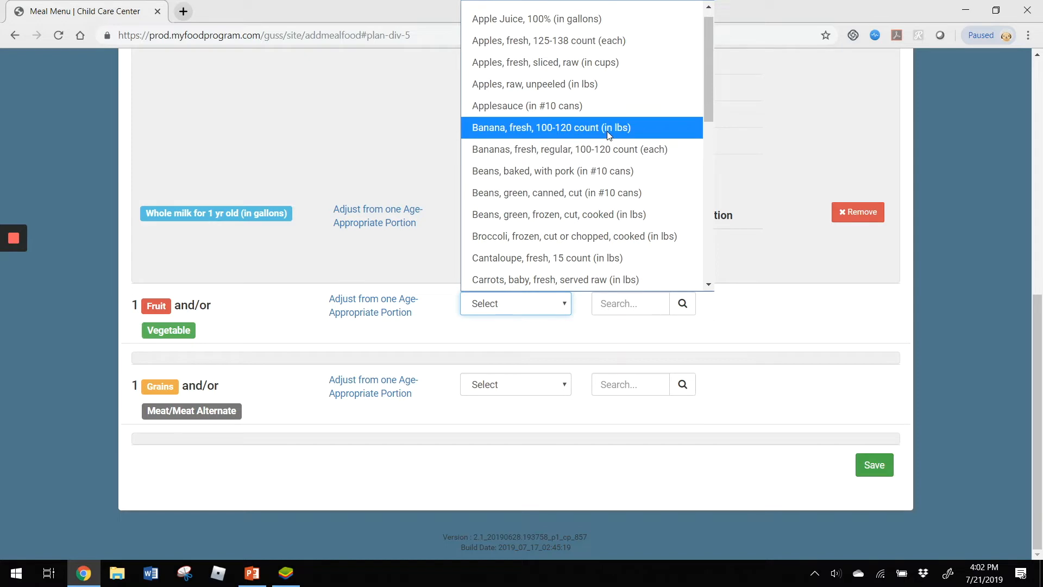
click(611, 149)
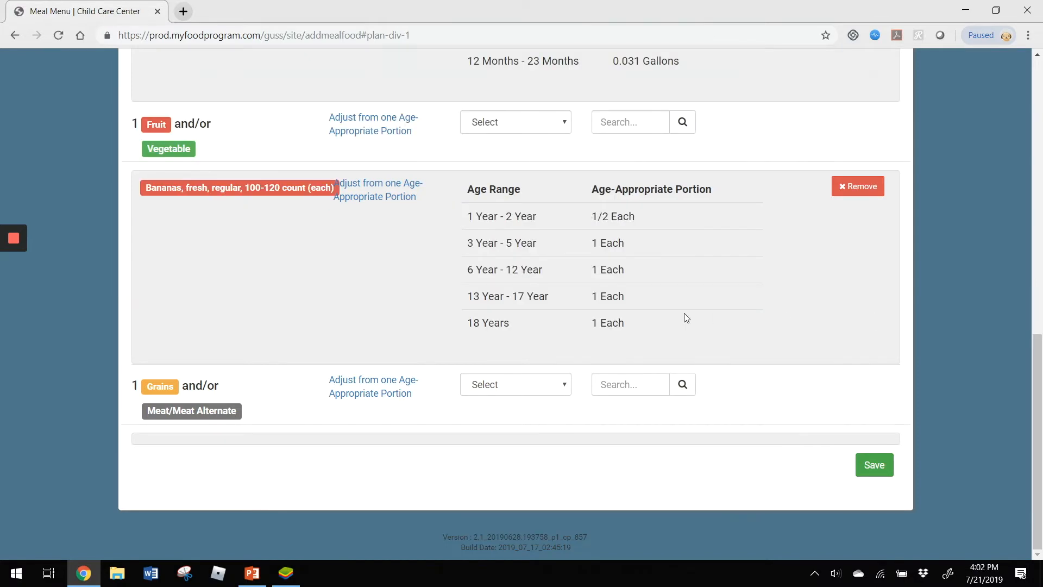
- Search the grains and meat alternates for "cheerio" and view the matching foods
click(624, 382)
text(cheerio)
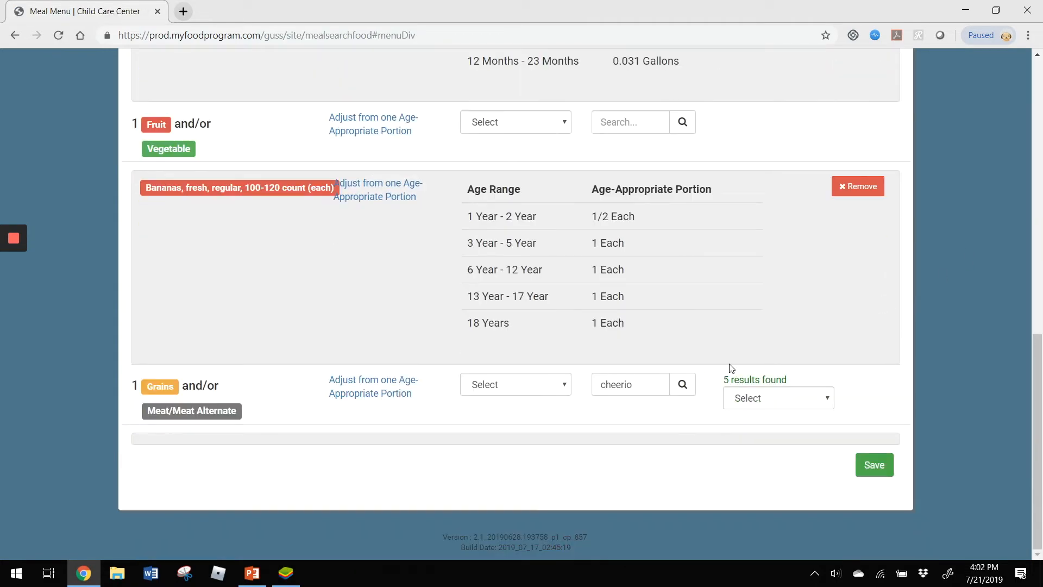
click(760, 401)
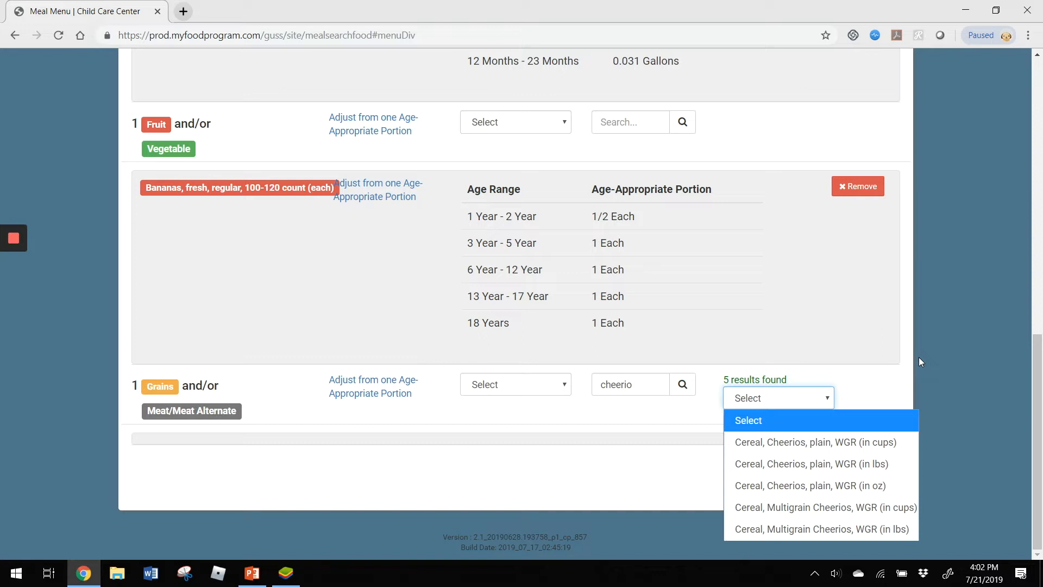
click(840, 331)
- Search the grains and meat alternates for "pie" and for "doughnut" to check which foods are offered
drag(634, 384, 606, 385)
key(BackSpace)
key(BackSpace)
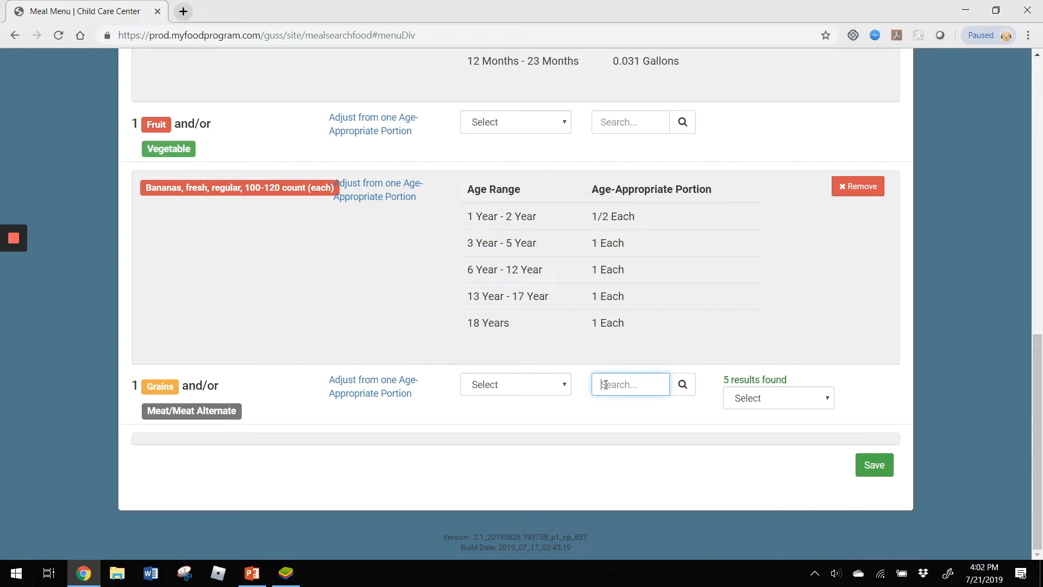
text(pie)
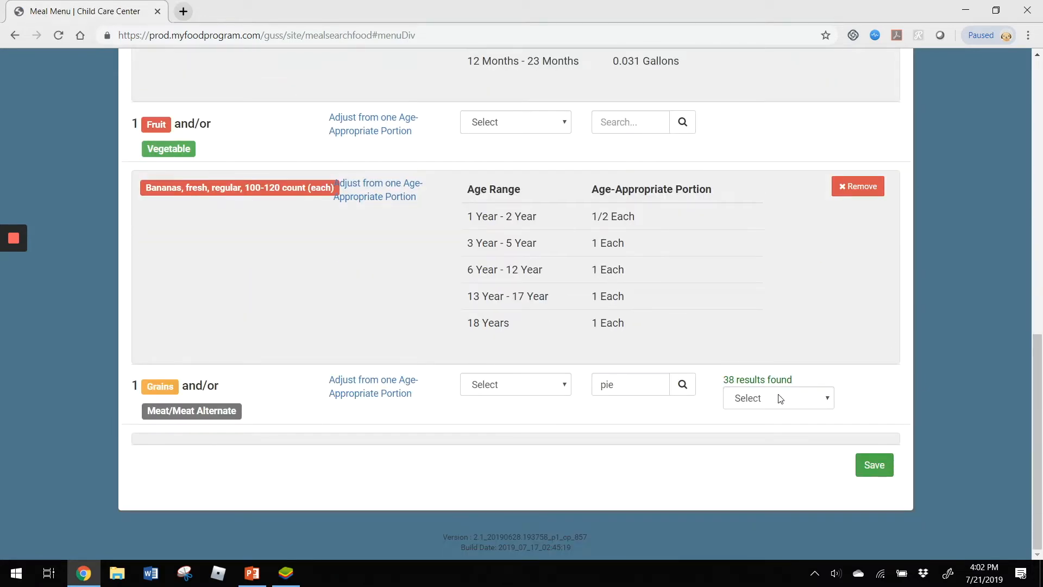
click(780, 399)
click(780, 399)
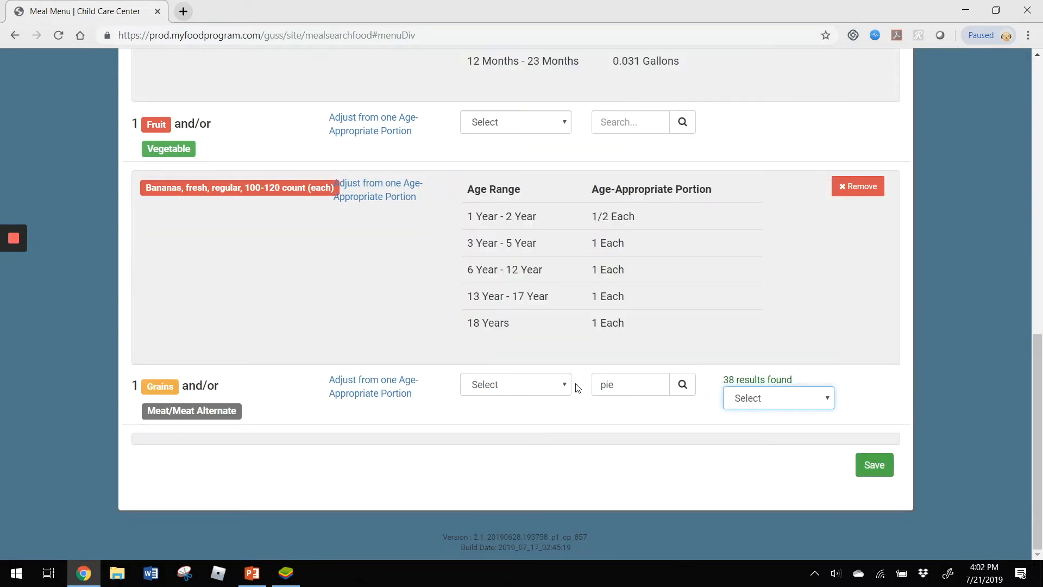
double_click(600, 384)
text(doughnut)
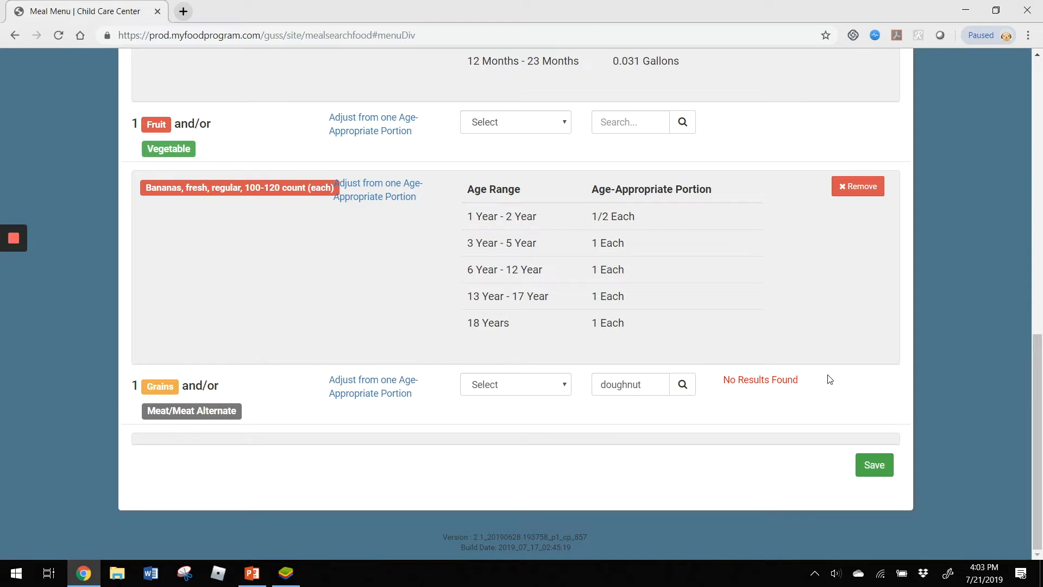
- Search the grains and meat alternates for "WGR" and add Cereal, Cheerios, plain, WGR (in lbs) to the breakfast
drag(663, 383, 540, 387)
text(bisc)
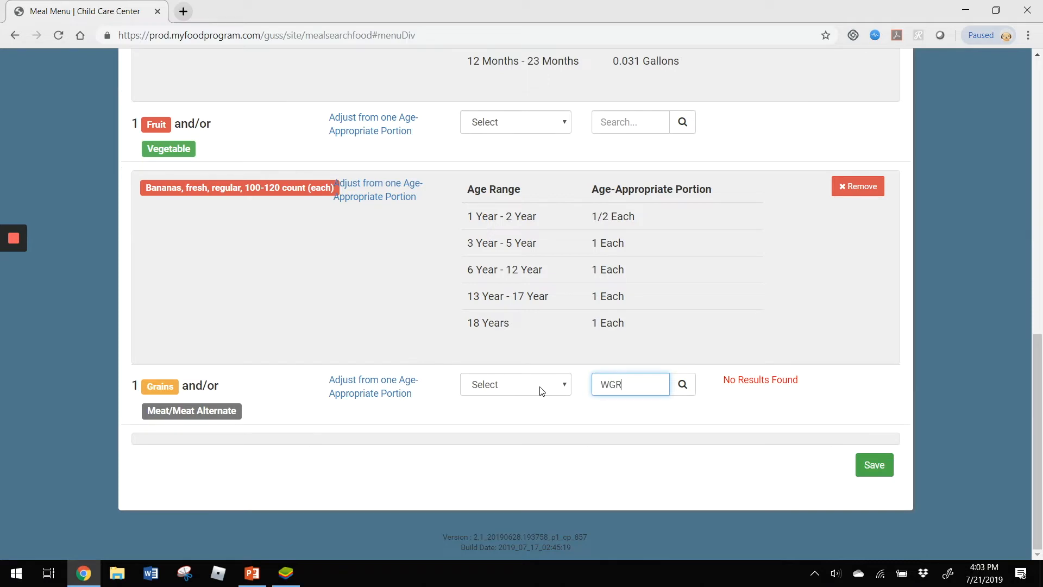
key(Return)
scroll(791, 322, down, 5)
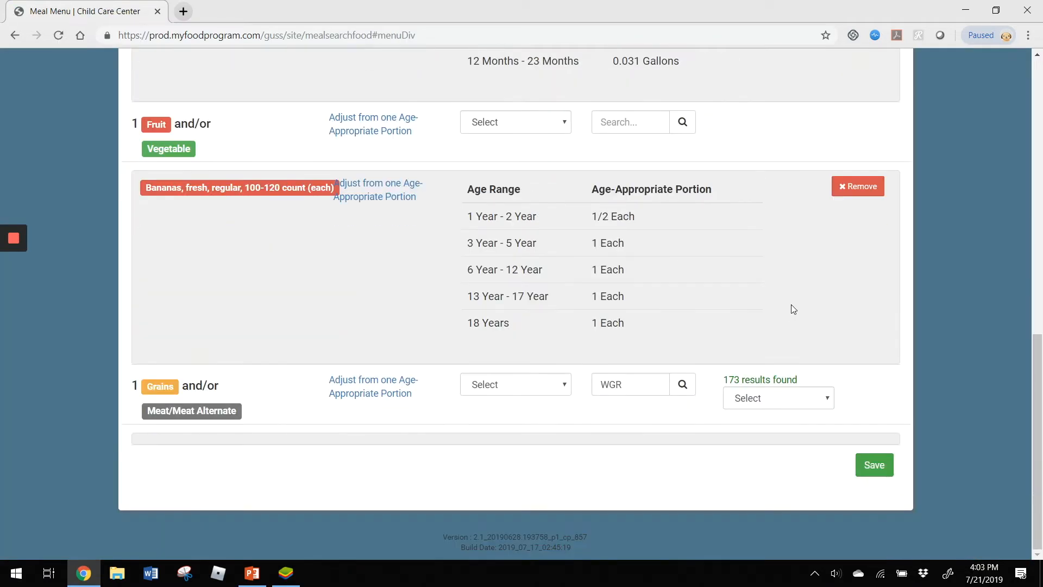
click(766, 401)
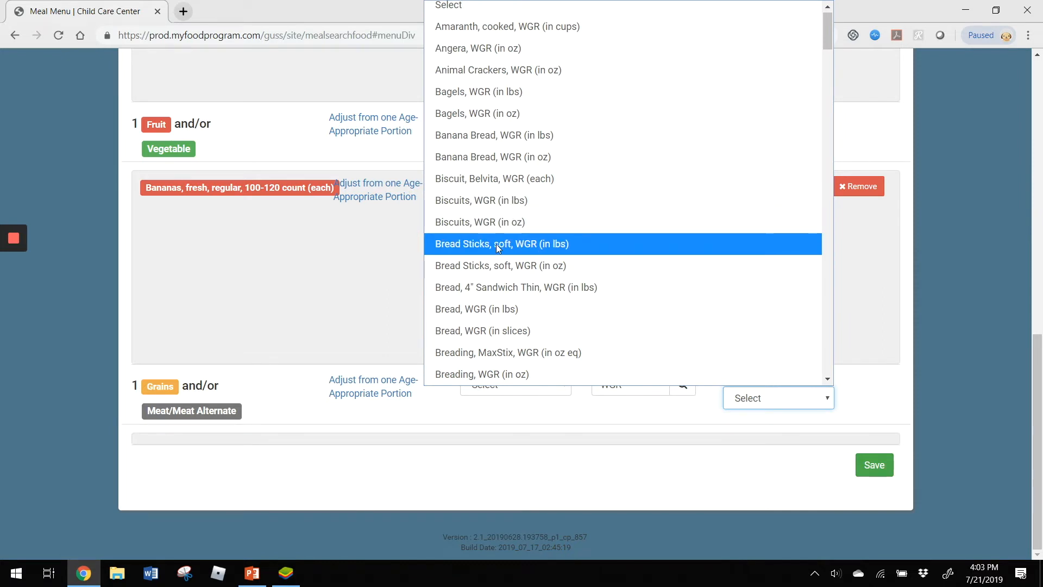
scroll(497, 243, down, 7)
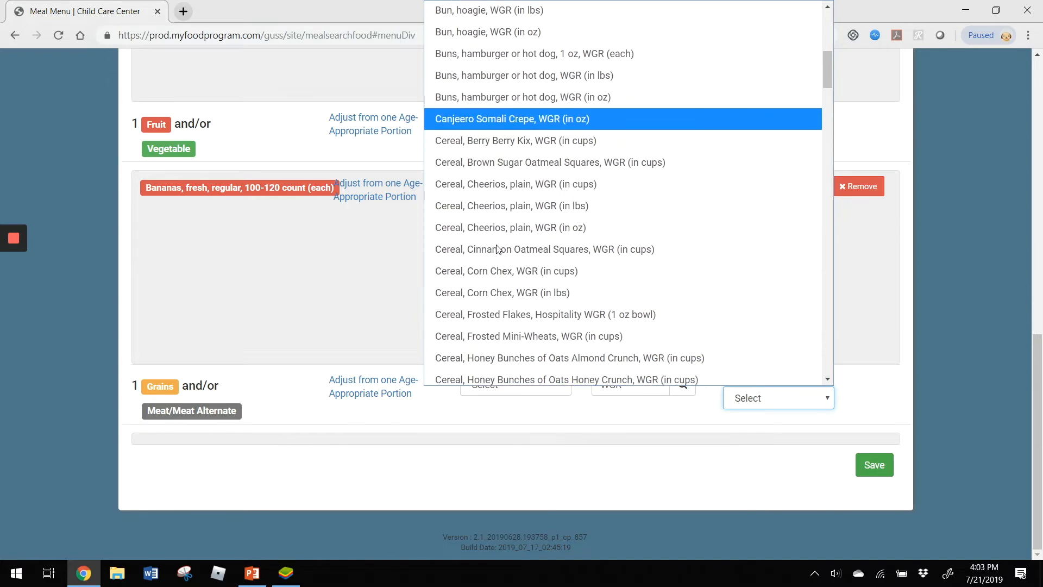
click(605, 206)
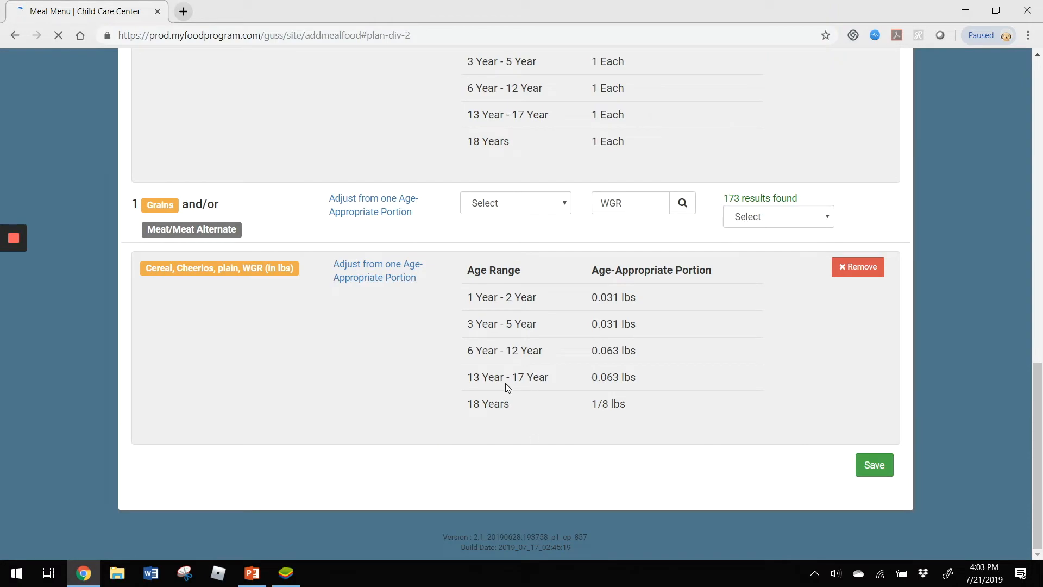
- Change the first line of the breakfast's print description to "Cheerios WGR" and save the meal menu
scroll(502, 381, up, 1)
scroll(503, 380, up, 15)
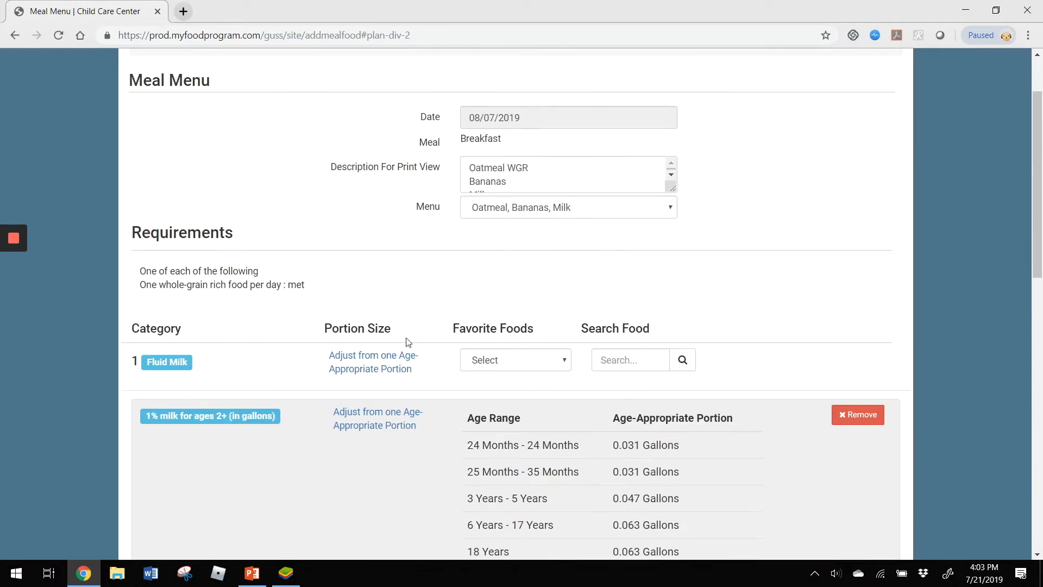
scroll(350, 358, down, 3)
scroll(350, 357, down, 9)
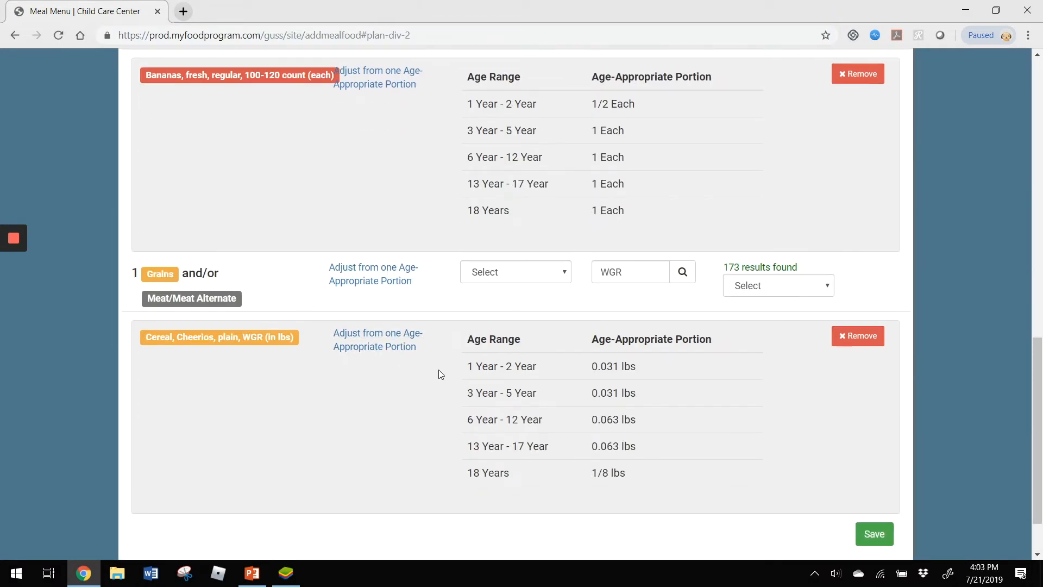
scroll(439, 372, up, 6)
scroll(440, 374, up, 8)
click(574, 272)
drag(503, 280, 463, 282)
click(575, 270)
scroll(565, 274, up, 1)
drag(548, 257, 433, 254)
text(Cheerios WGR)
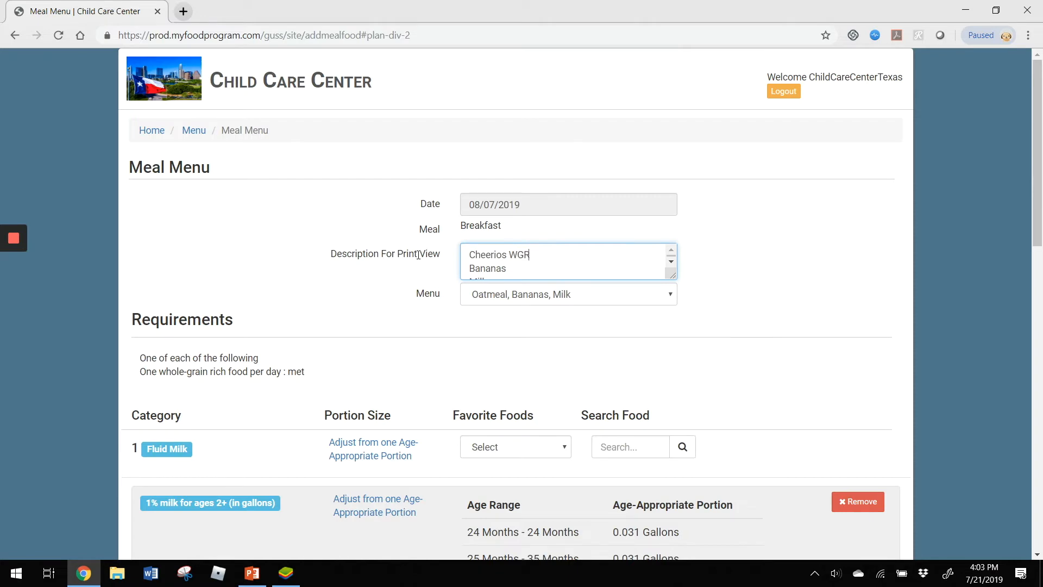
scroll(829, 377, down, 1)
scroll(830, 377, down, 10)
click(870, 464)
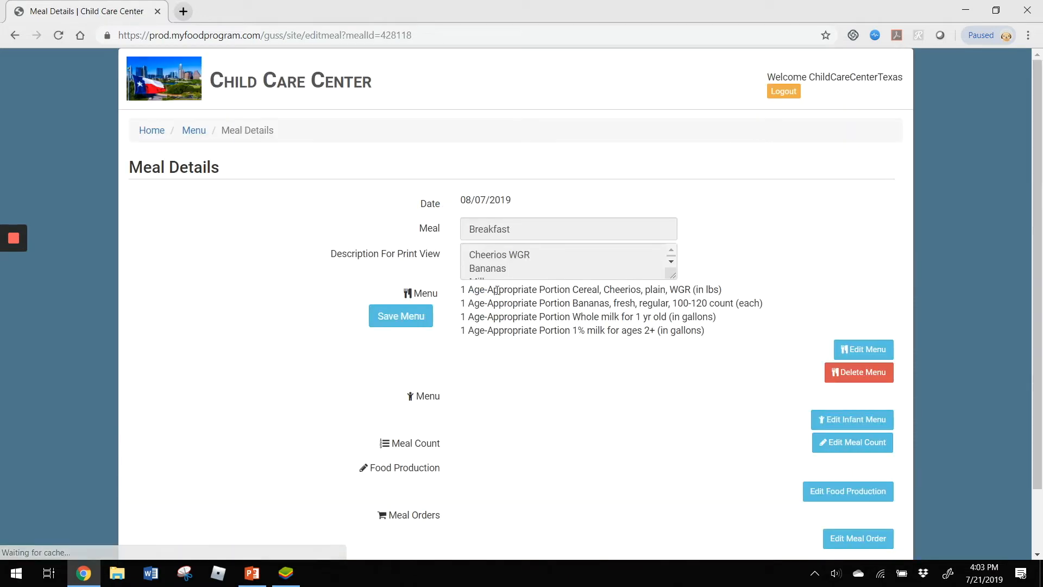
- Open the food production record for the August 7 breakfast and review its age-range and milk participant estimates
scroll(494, 357, down, 2)
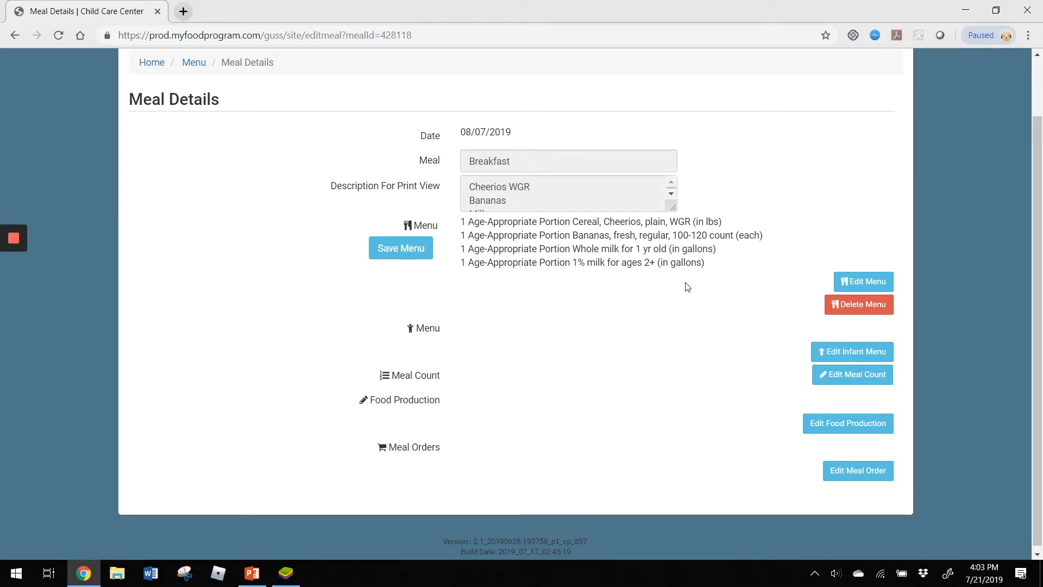
click(843, 428)
scroll(492, 300, down, 1)
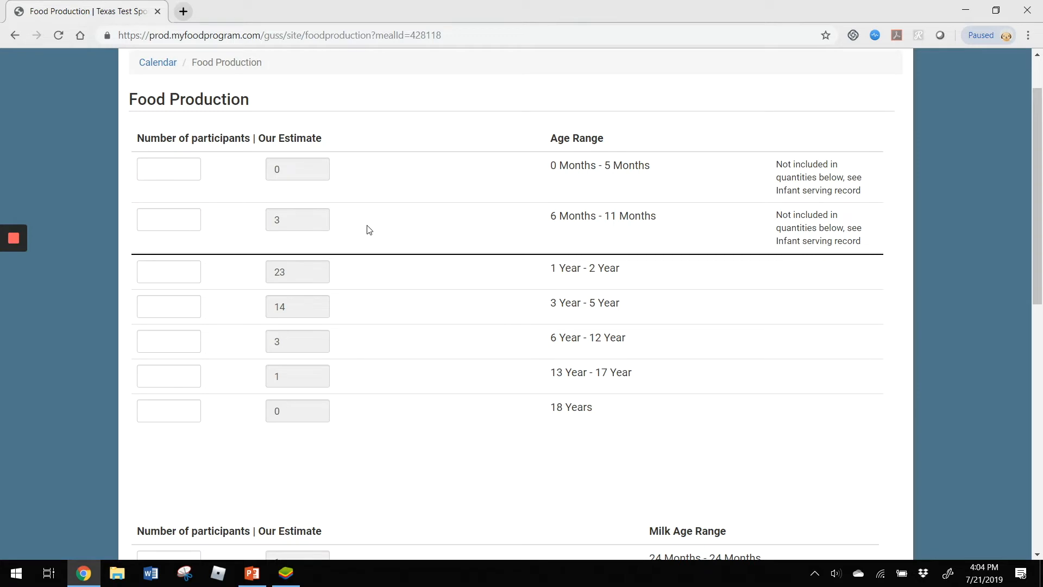
scroll(429, 223, down, 2)
scroll(381, 125, up, 1)
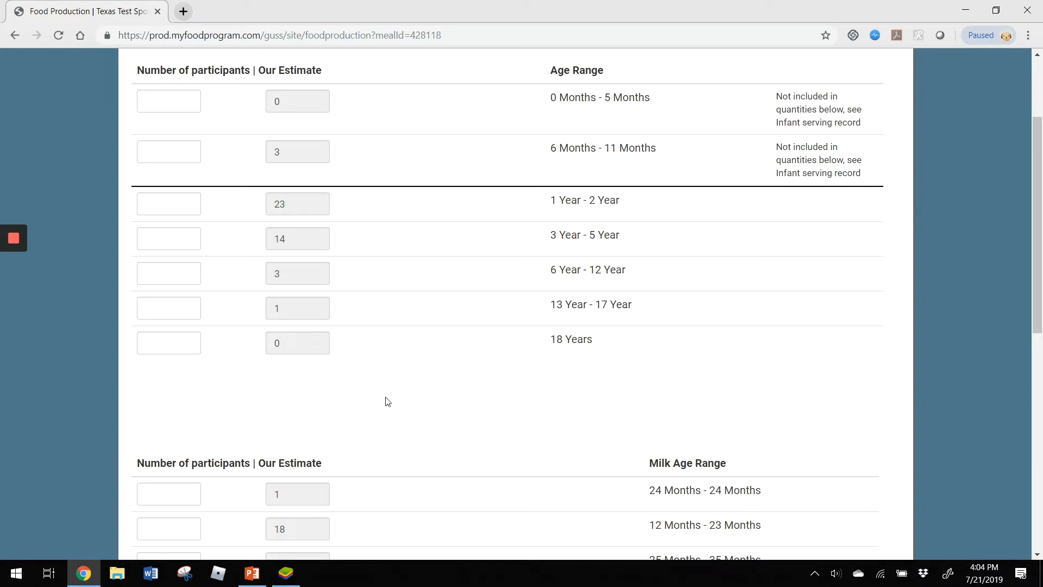
- Enter participant counts of 23 for ages 1-2, 14 for 3-5, 3 for 6-12 and 1 for 13-17 years
click(174, 204)
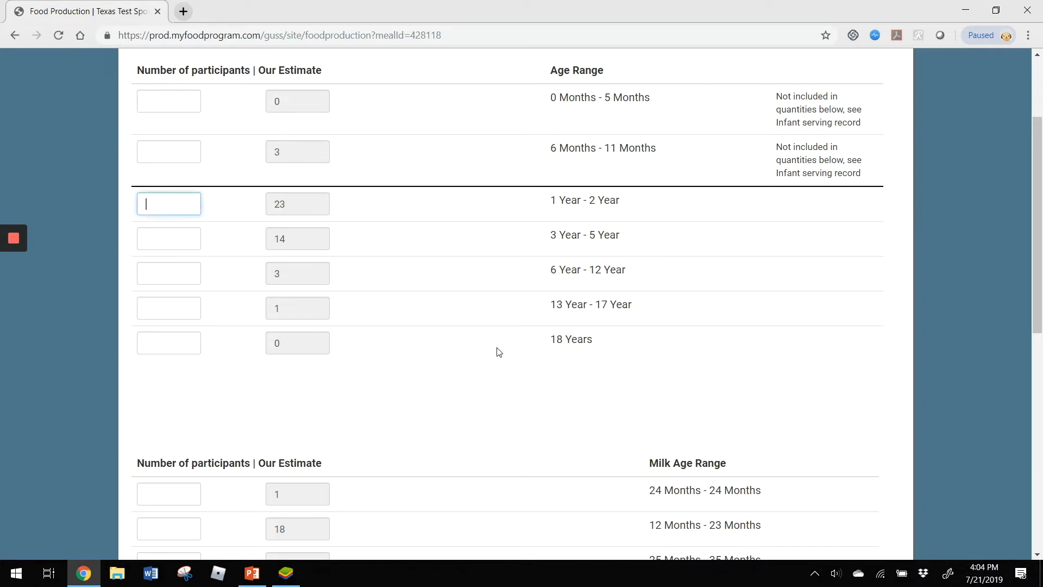
text(23)
key(Tab)
key(Tab)
text(14)
key(Tab)
key(Tab)
text(3)
key(Tab)
key(Tab)
text(1)
- Enter milk participant counts of 1 for 24 months and 18 for 12-23 months
scroll(589, 372, down, 6)
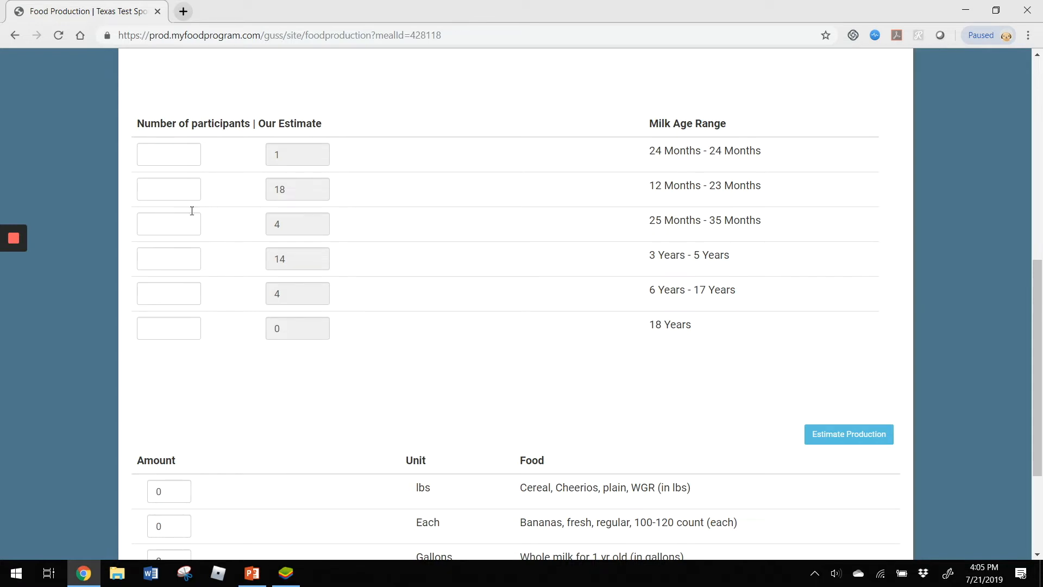
click(178, 161)
text(1)
key(Tab)
- Enter milk participant counts of 4 for 25-35 months, 14 for 3-5 years and 4 for 6-17 years
key(Tab)
text(18)
key(Tab)
key(Tab)
key(Tab)
key(Tab)
key(Tab)
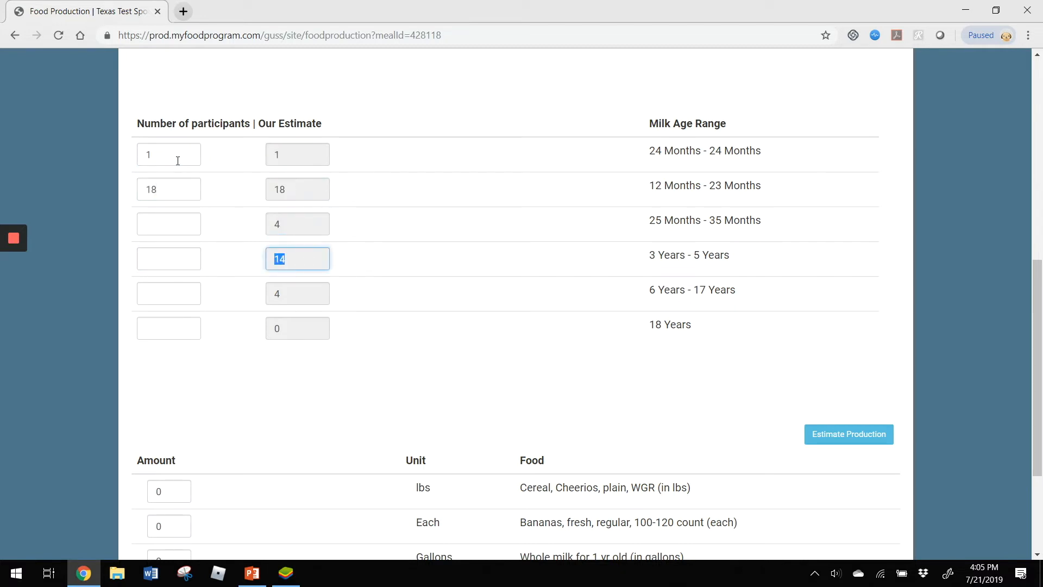
key(shift+Tab)
key(shift+Tab)
key(shift+Tab)
text(4)
key(Tab)
text(14)
key(Tab)
key(Tab)
text(4)
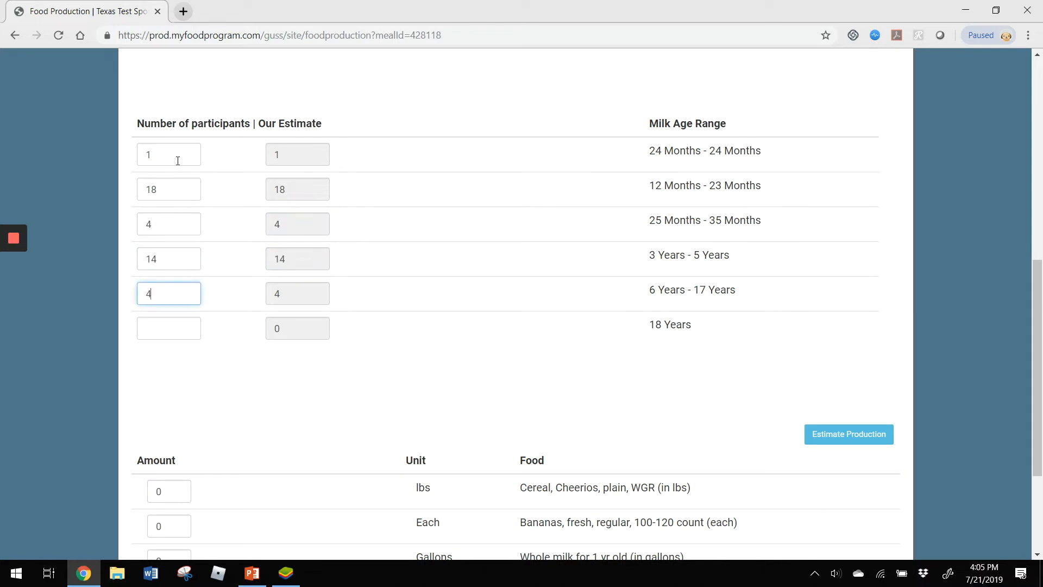
- Estimate the production amounts for the breakfast foods from the entered participant counts
click(905, 307)
scroll(905, 307, down, 3)
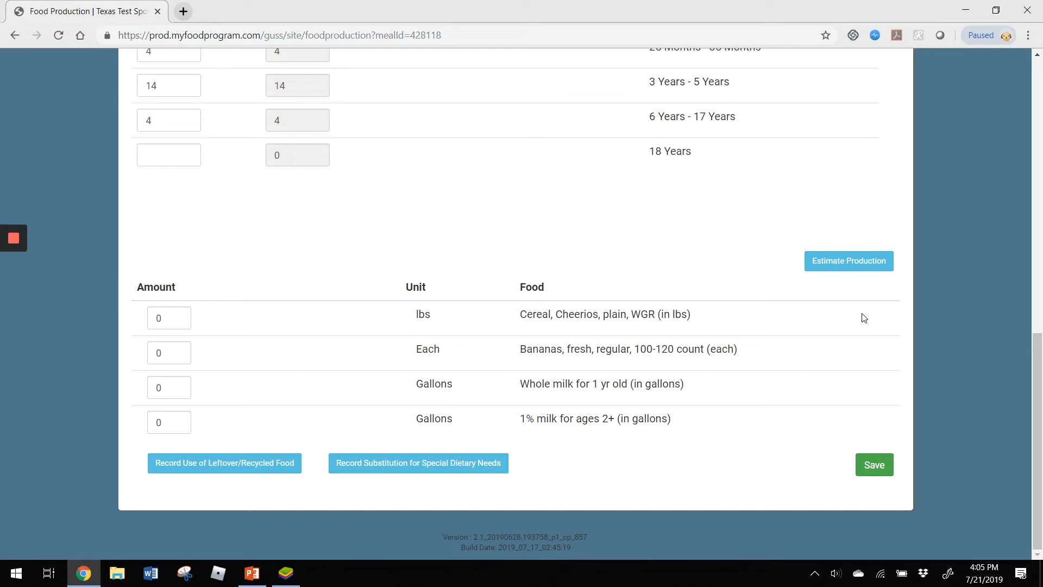
click(838, 260)
scroll(550, 251, down, 5)
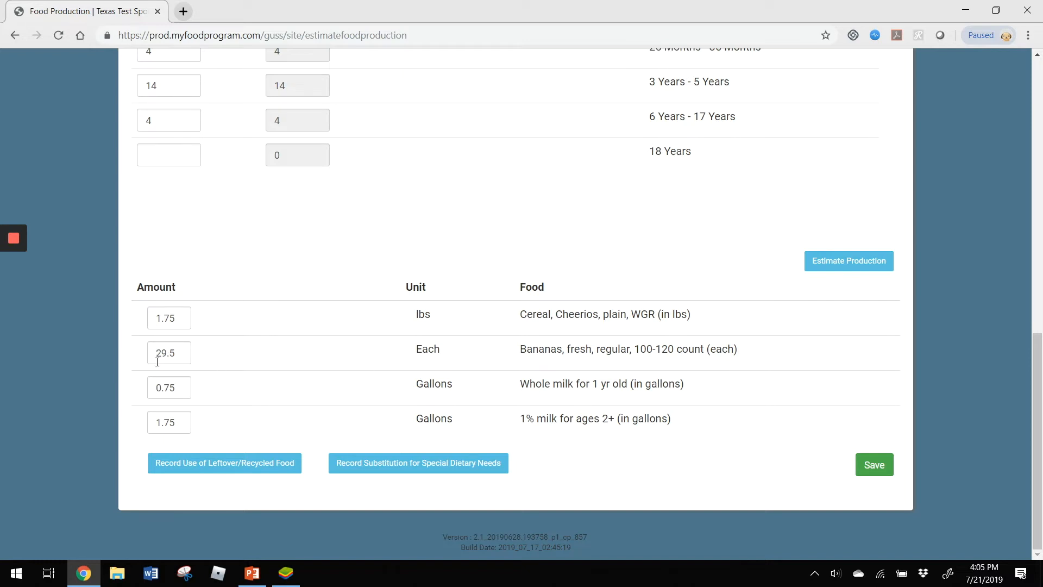
- Set the production amounts to 35 bananas and 2 lbs of Cheerios, and save the food production record
drag(180, 354, 122, 356)
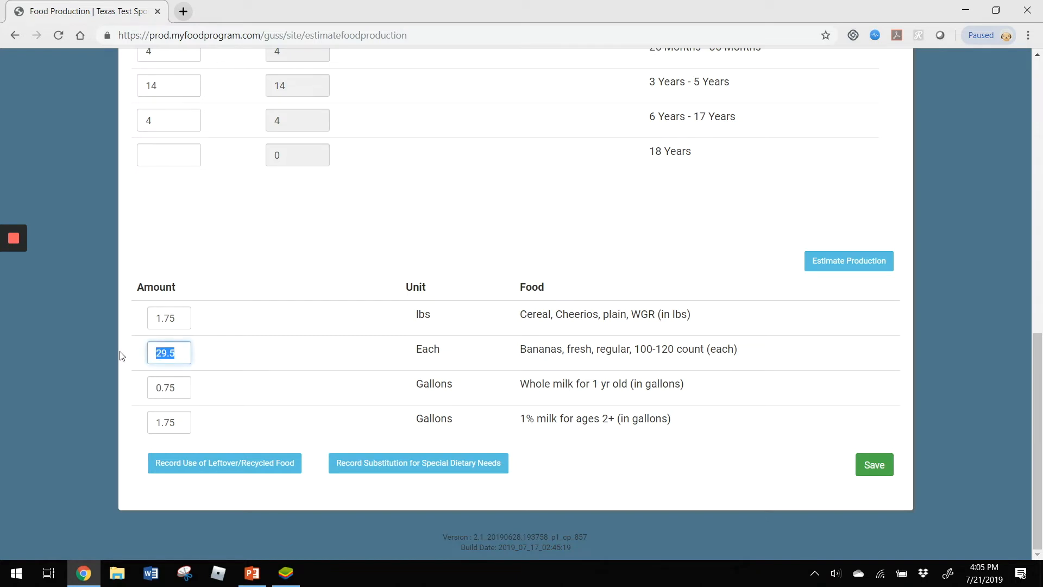
text(35)
click(226, 328)
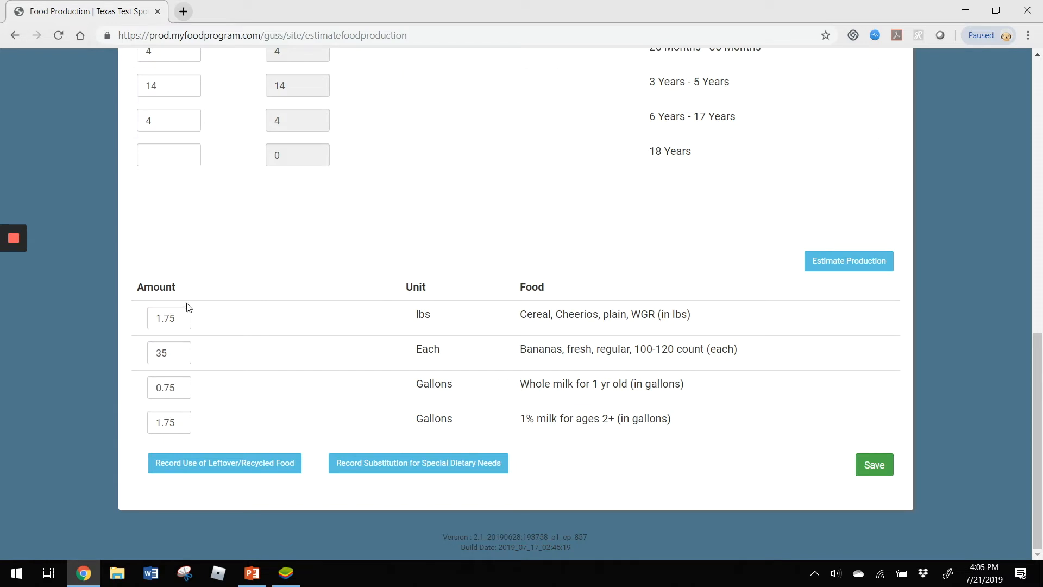
drag(182, 317, 75, 317)
text(2)
click(269, 323)
click(874, 465)
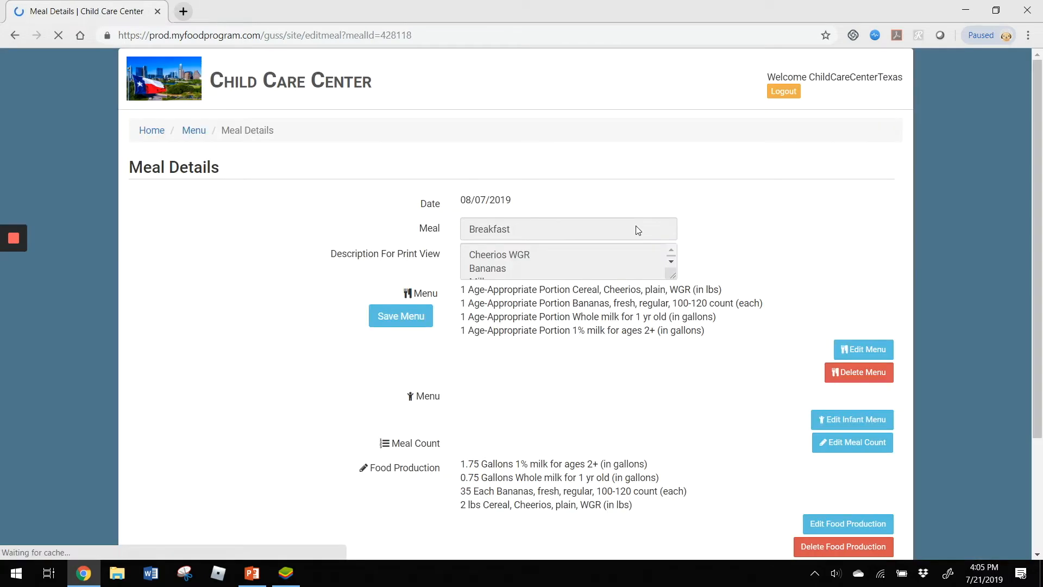
- Review the saved breakfast details and open the Daily Meal Production with Leftovers and Dietary Accommodations H1530 report
scroll(636, 228, down, 3)
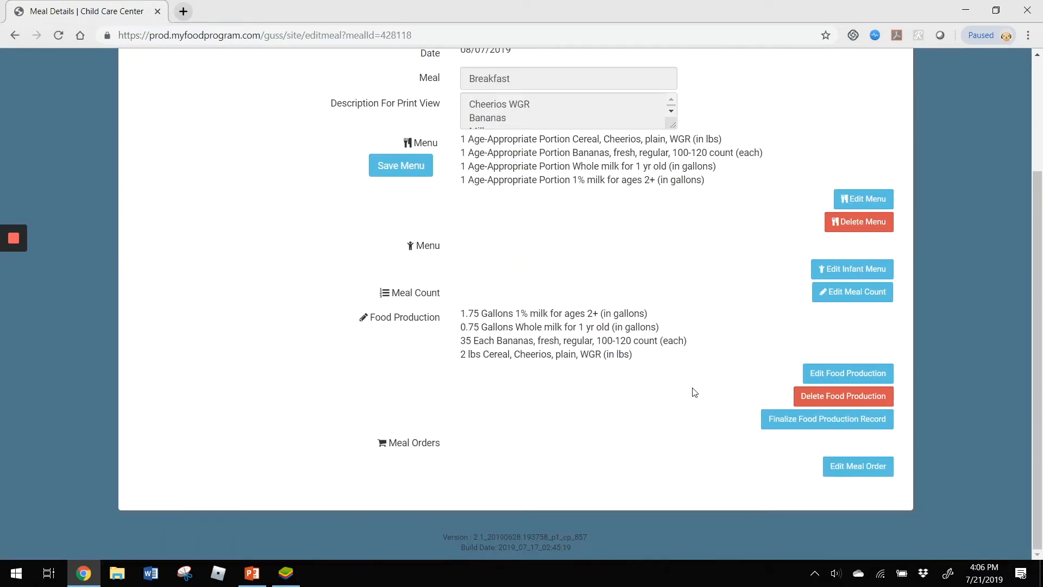
scroll(584, 370, up, 2)
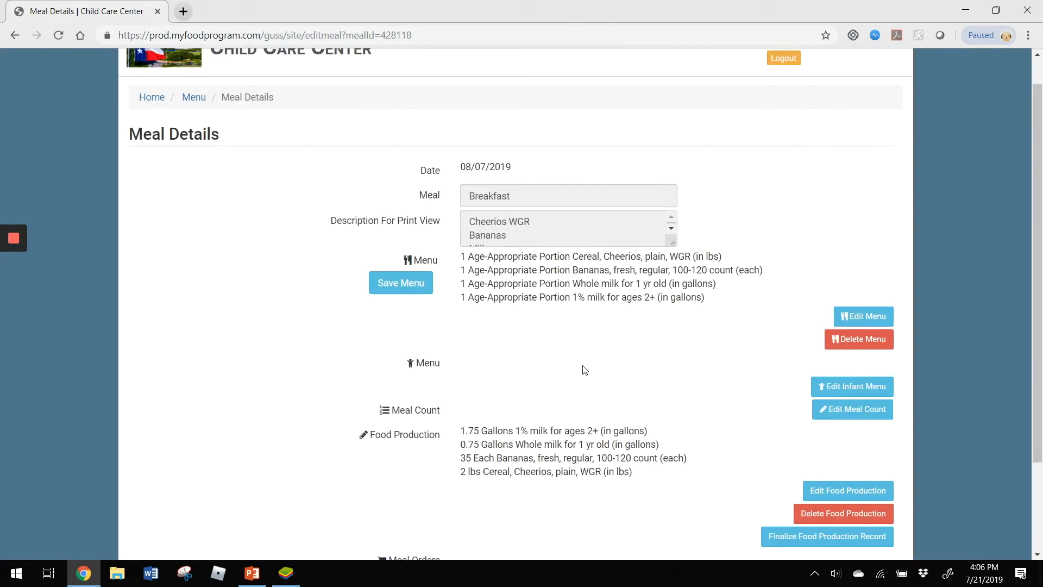
scroll(584, 370, up, 1)
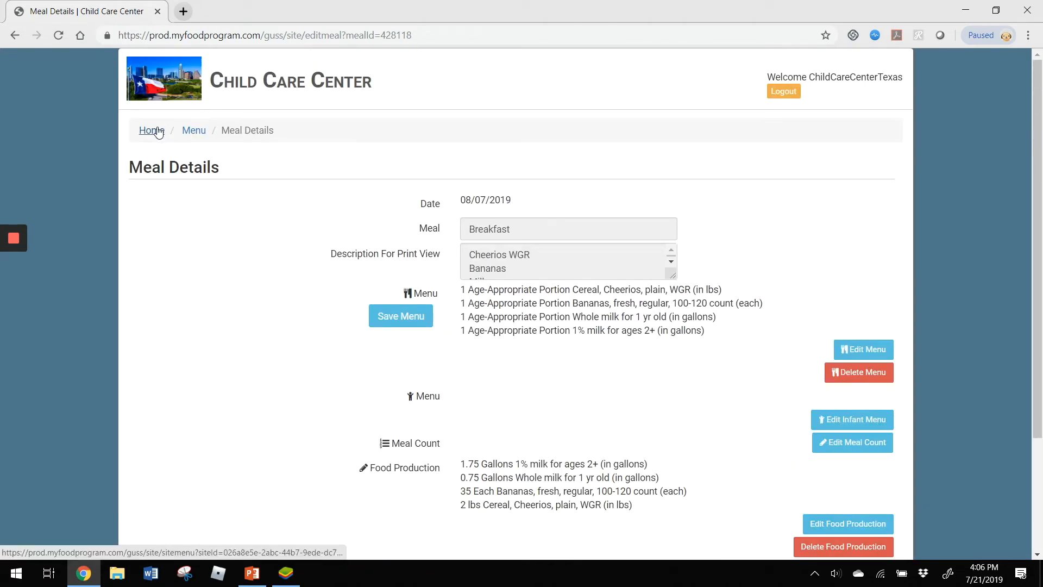
click(151, 132)
click(582, 377)
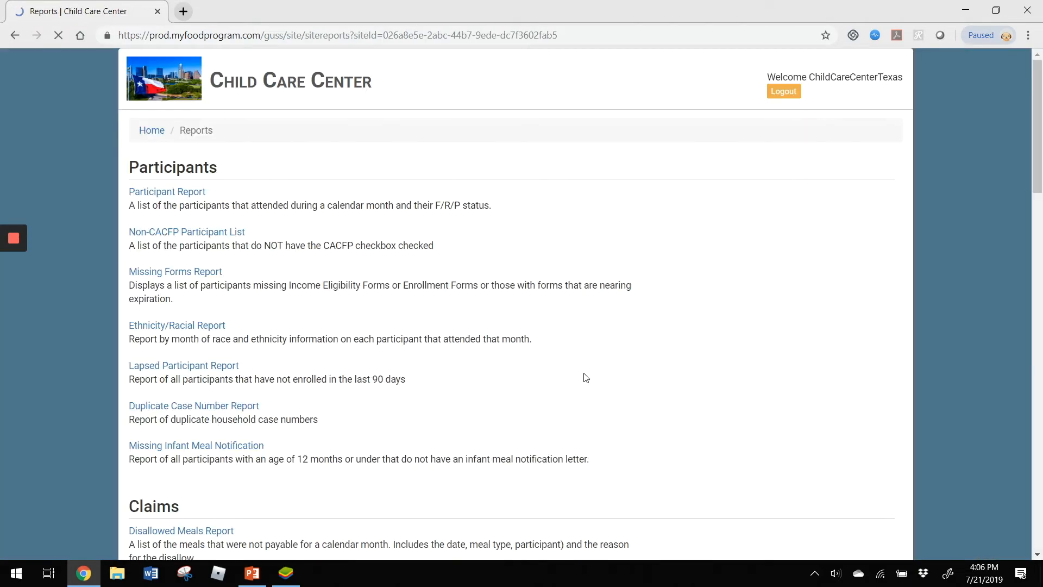
scroll(543, 326, down, 20)
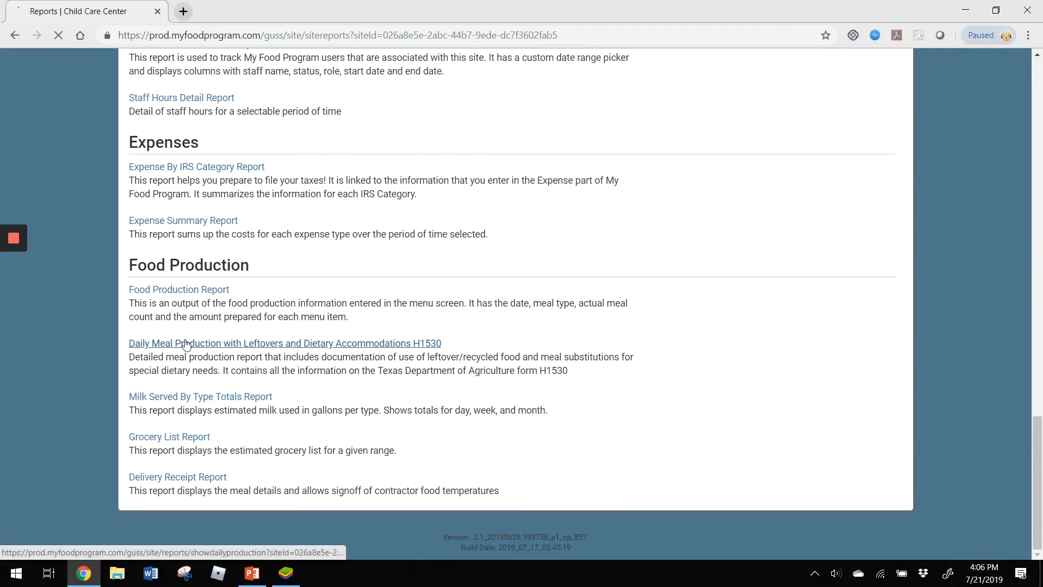
click(185, 343)
- Run the H1530 report for the 08/07/2019 Breakfast and enlarge the resulting PDF
click(266, 201)
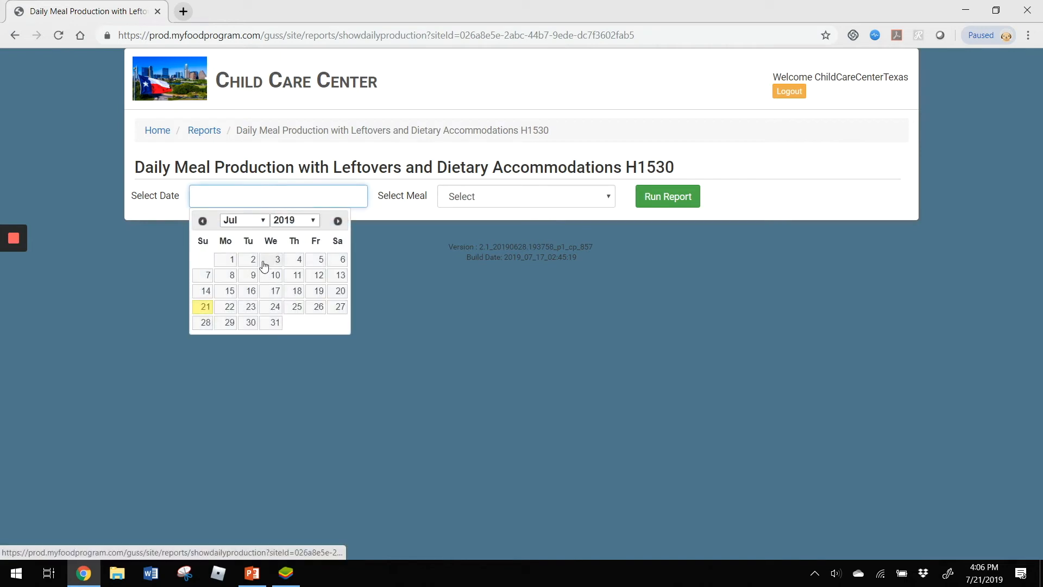
click(337, 220)
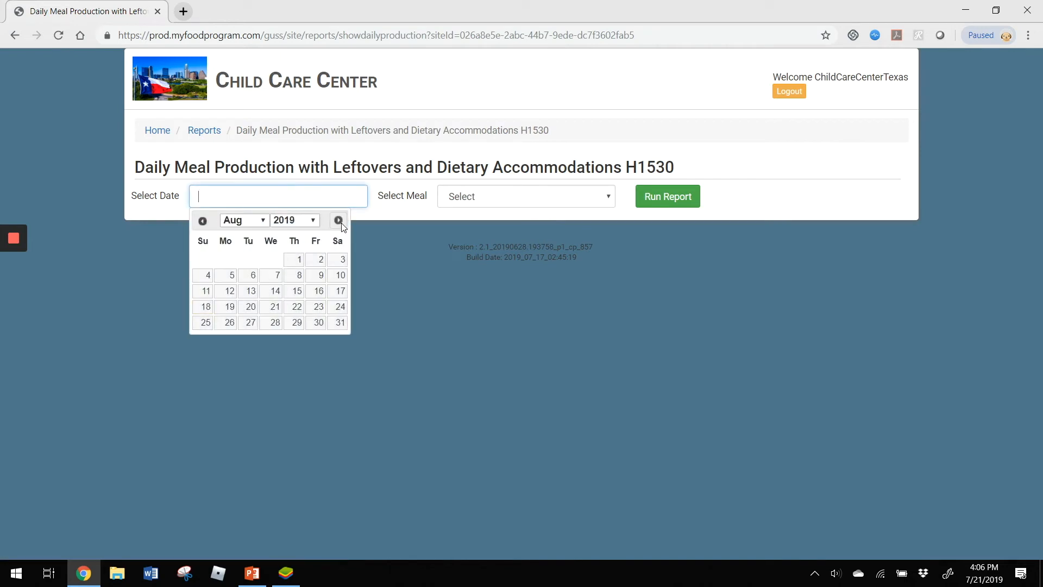
click(282, 277)
click(495, 202)
click(515, 305)
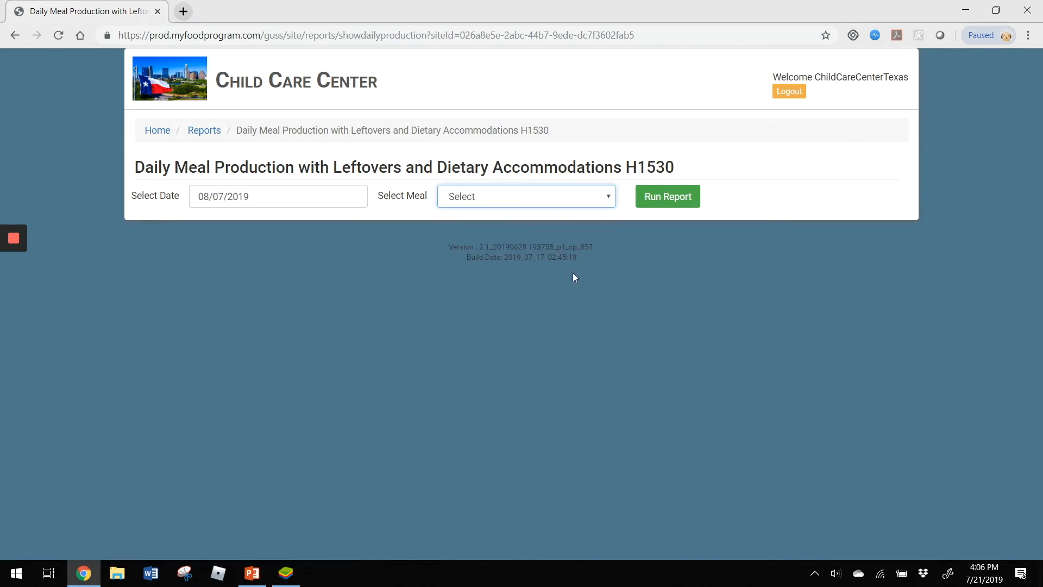
click(573, 197)
click(547, 263)
click(677, 199)
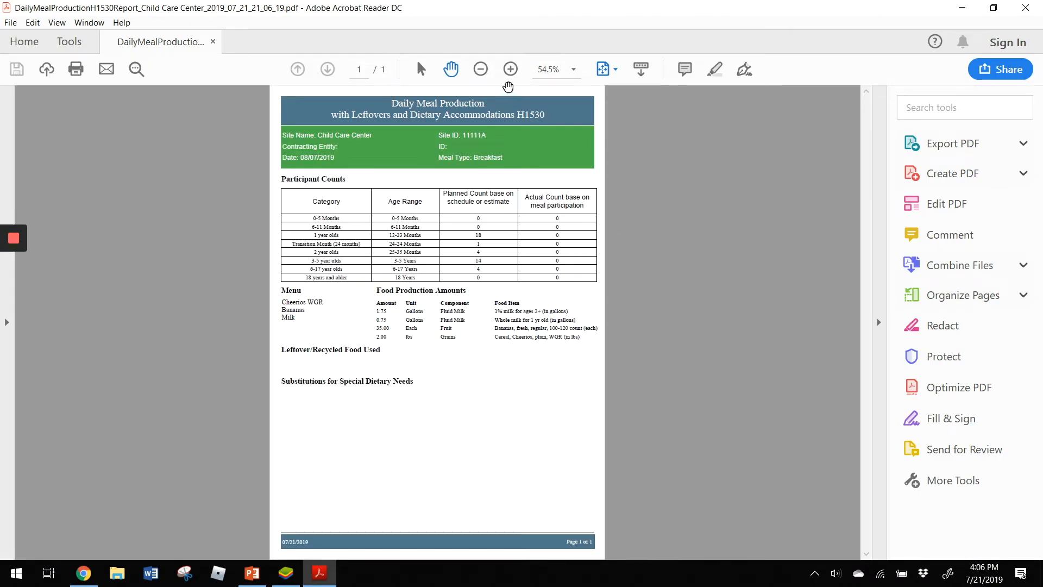
click(510, 69)
click(511, 69)
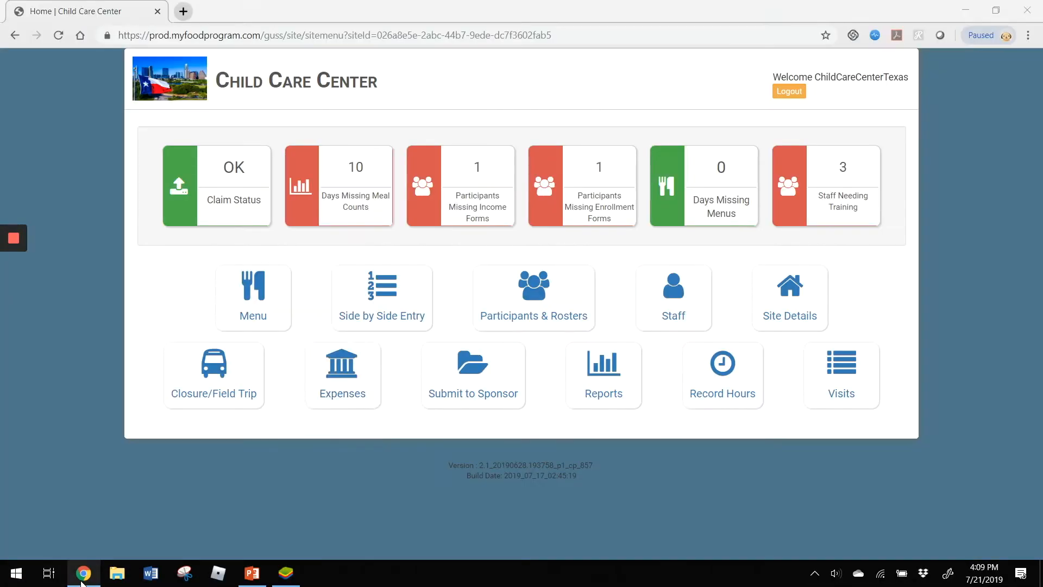
- Switch to the Chrome site home page, open Participants & Rosters, and review the rosters and participant list
click(84, 572)
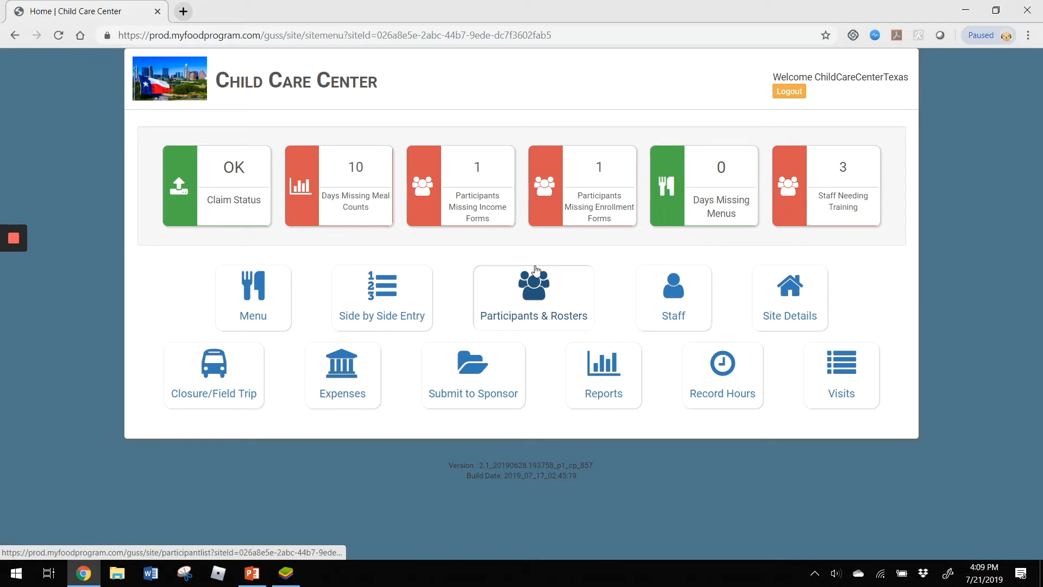
click(498, 302)
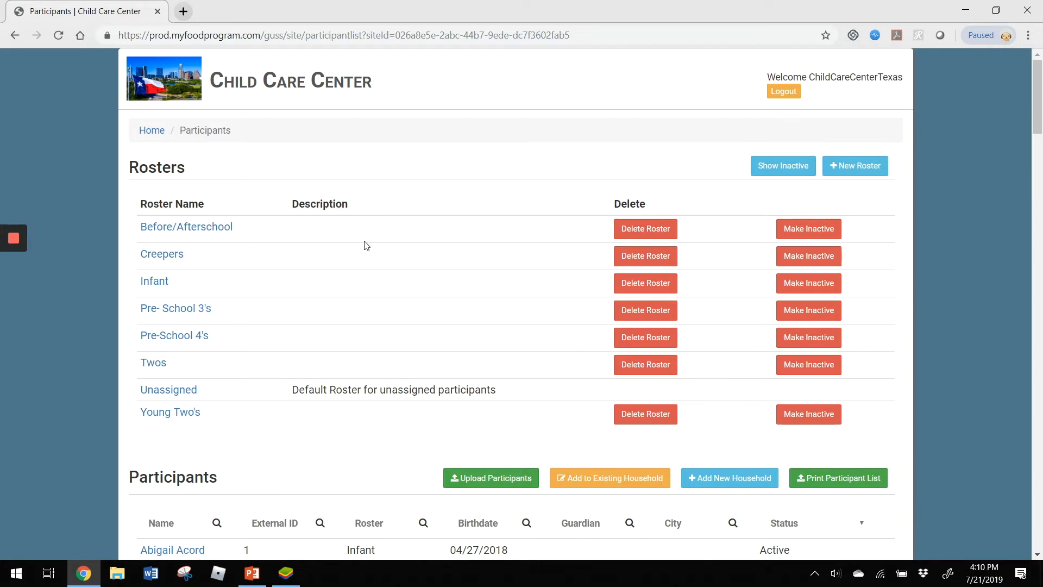
scroll(289, 256, down, 6)
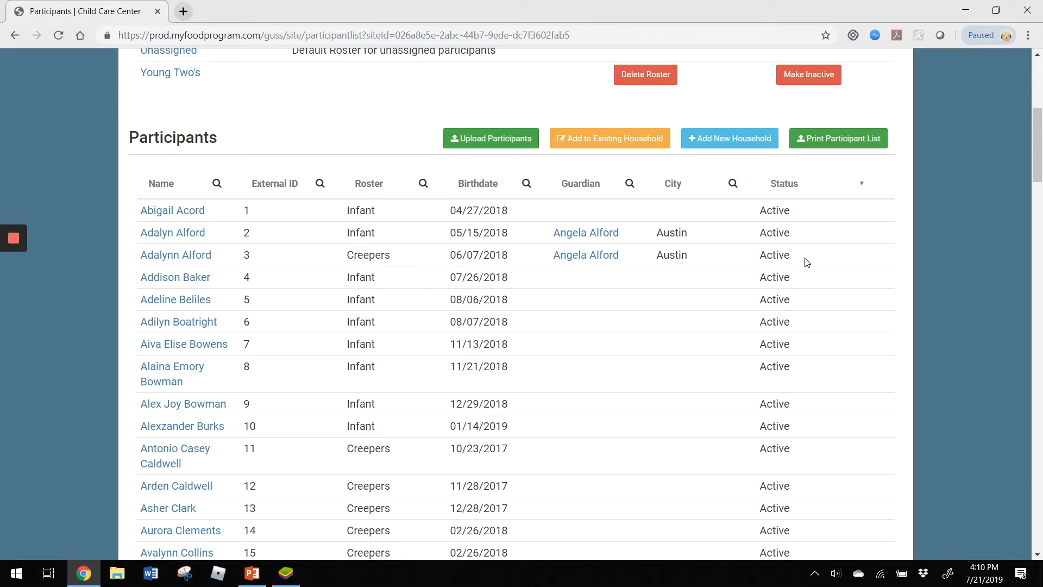
scroll(811, 286, up, 3)
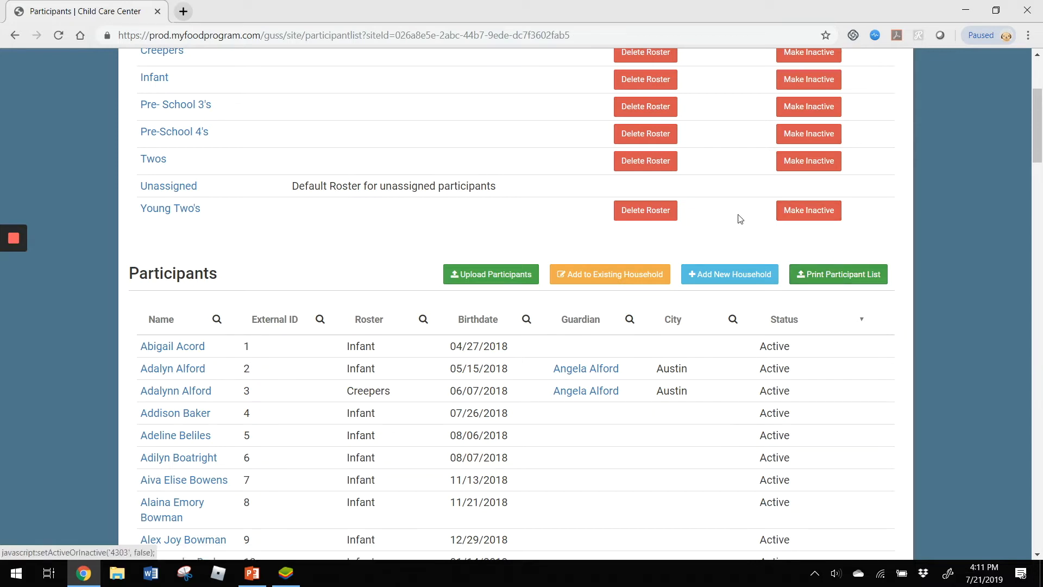
- Start a new household, view its blank guardian form, and return to the household information
click(718, 279)
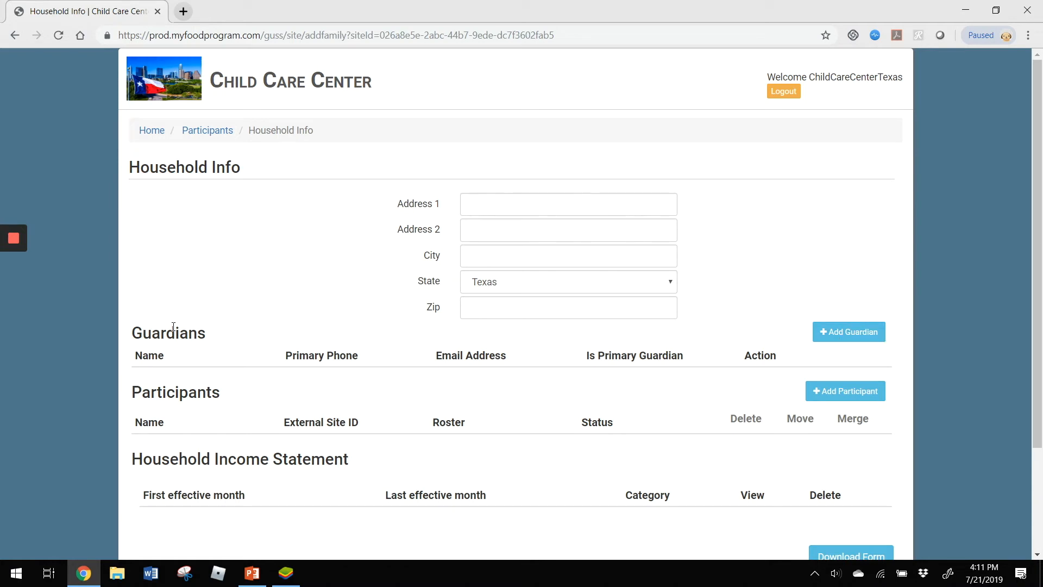
click(845, 332)
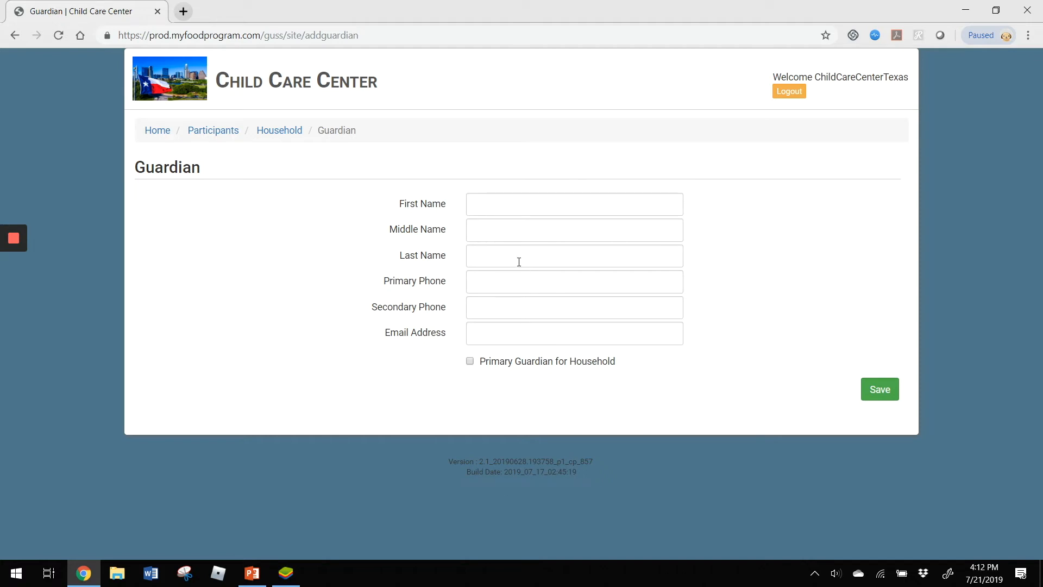
click(279, 131)
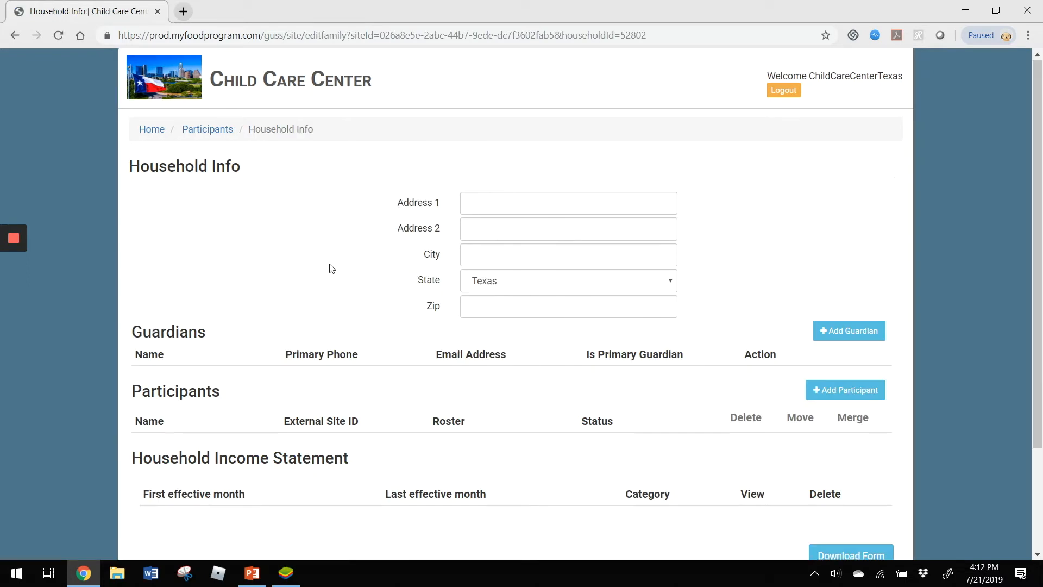
- Add a participant to the new household and enter the child's first and last name
scroll(332, 268, down, 3)
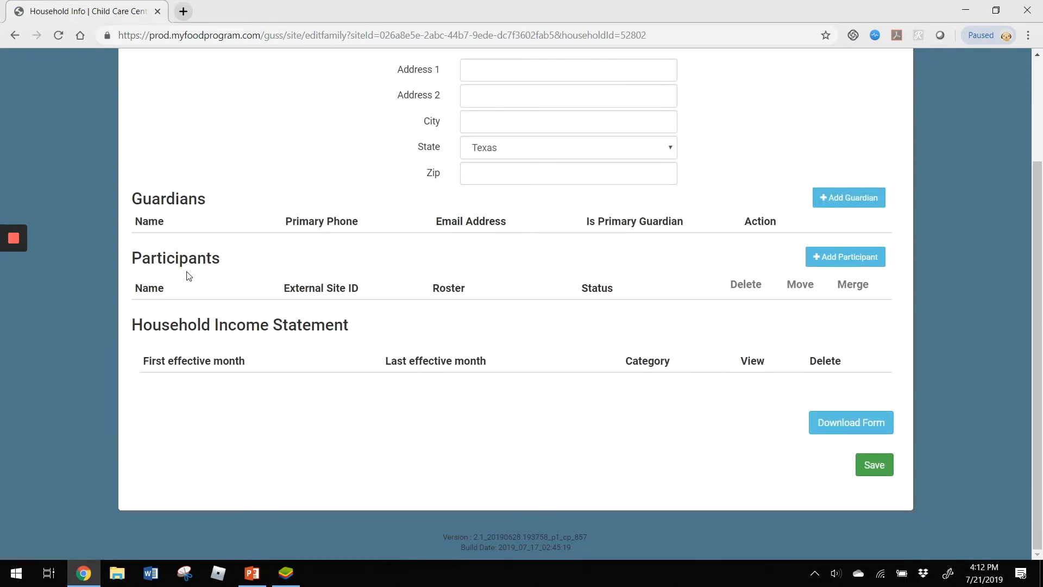
click(841, 266)
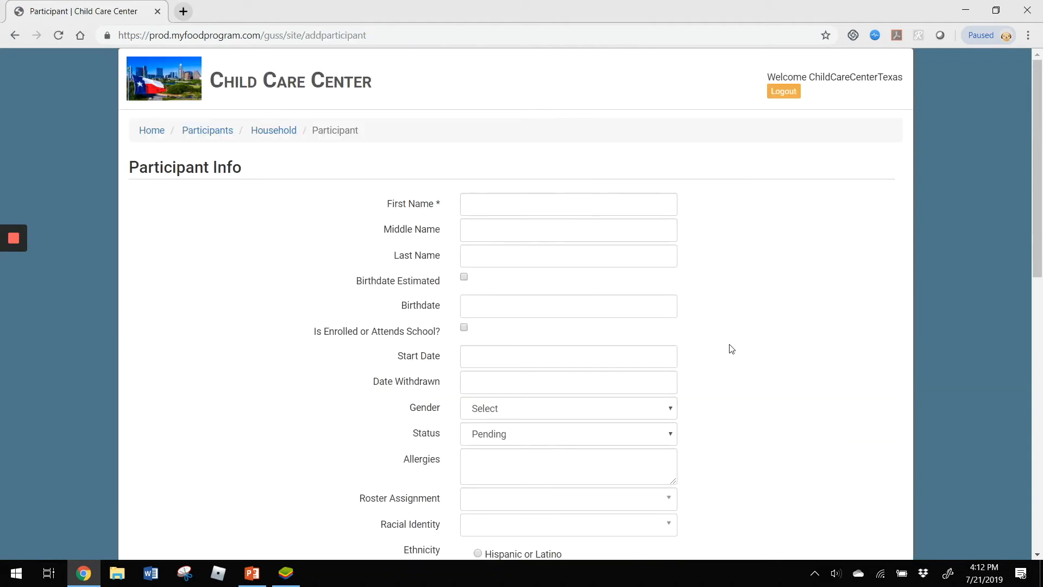
click(507, 204)
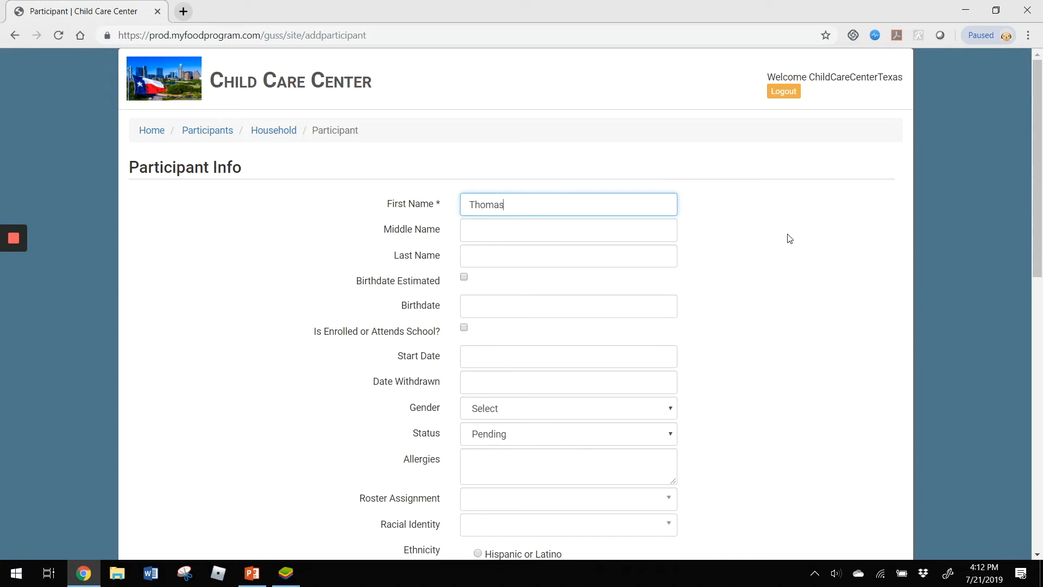
key(Tab)
key(Tab)
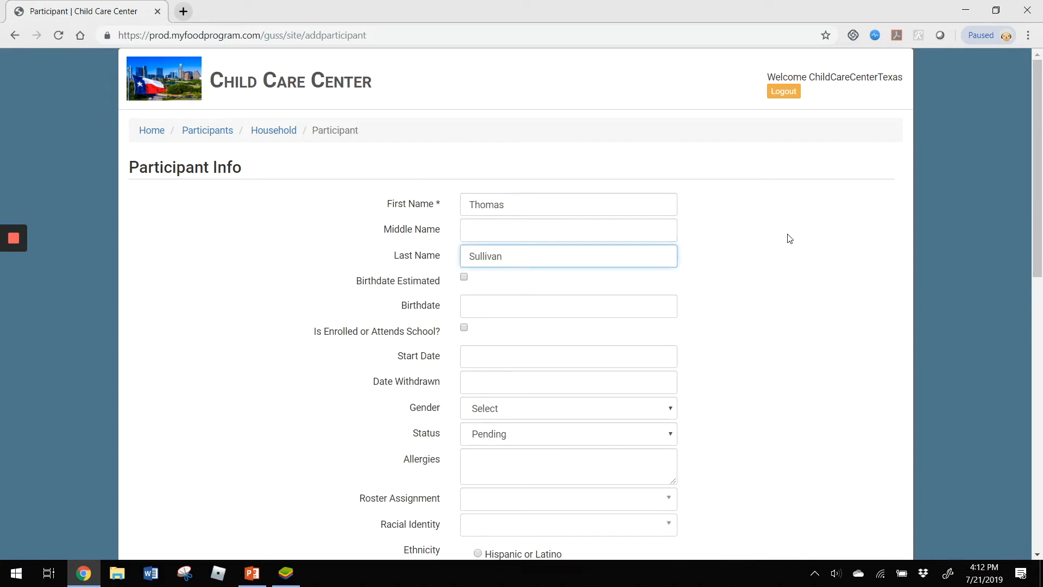
- Enter the child's birthdate and set the participant's start date to 07/22/2019
click(523, 303)
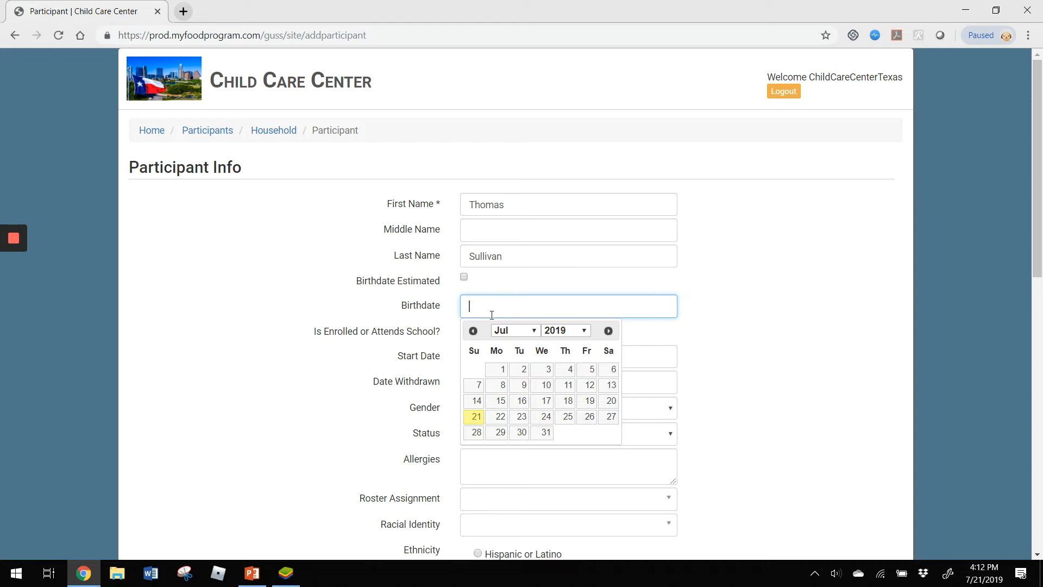
click(472, 331)
click(472, 331)
click(472, 331)
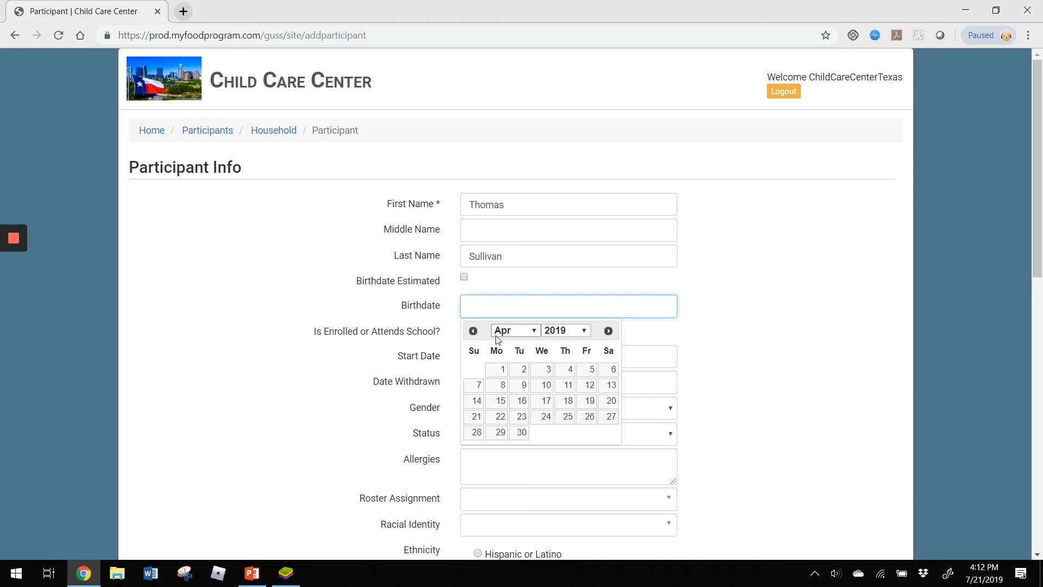
click(497, 371)
scroll(858, 323, down, 1)
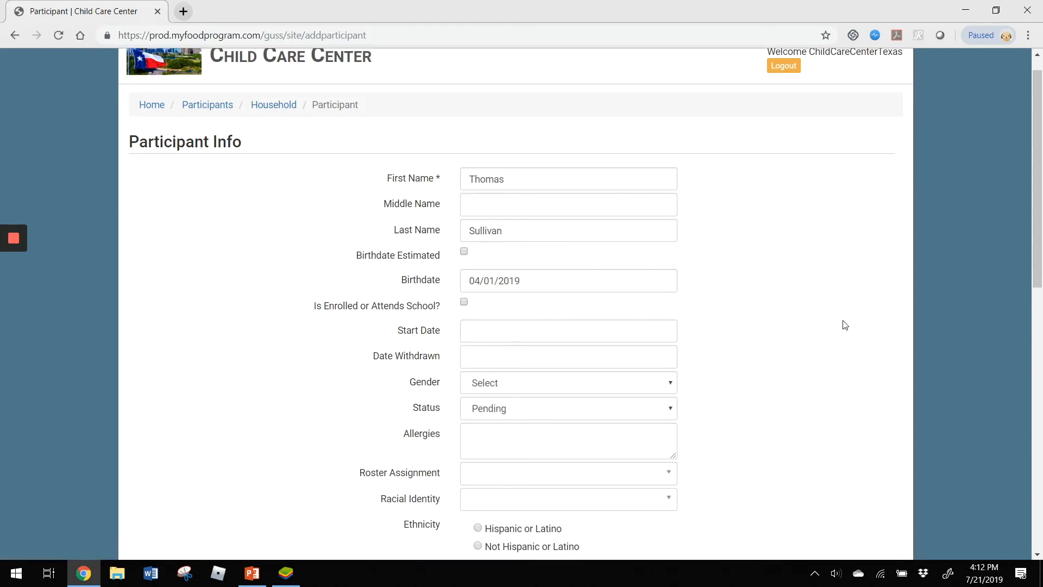
click(524, 290)
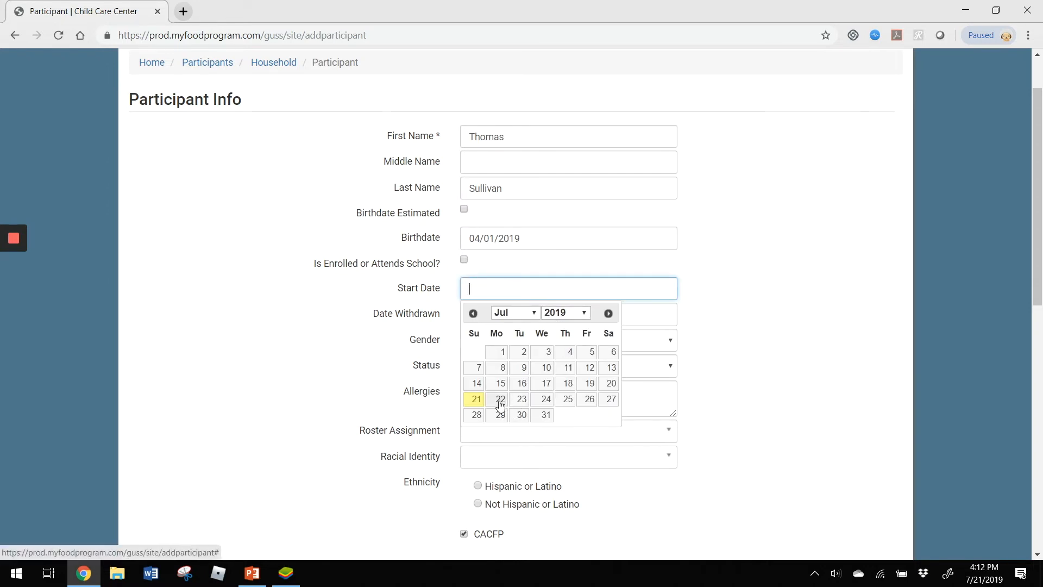
click(499, 401)
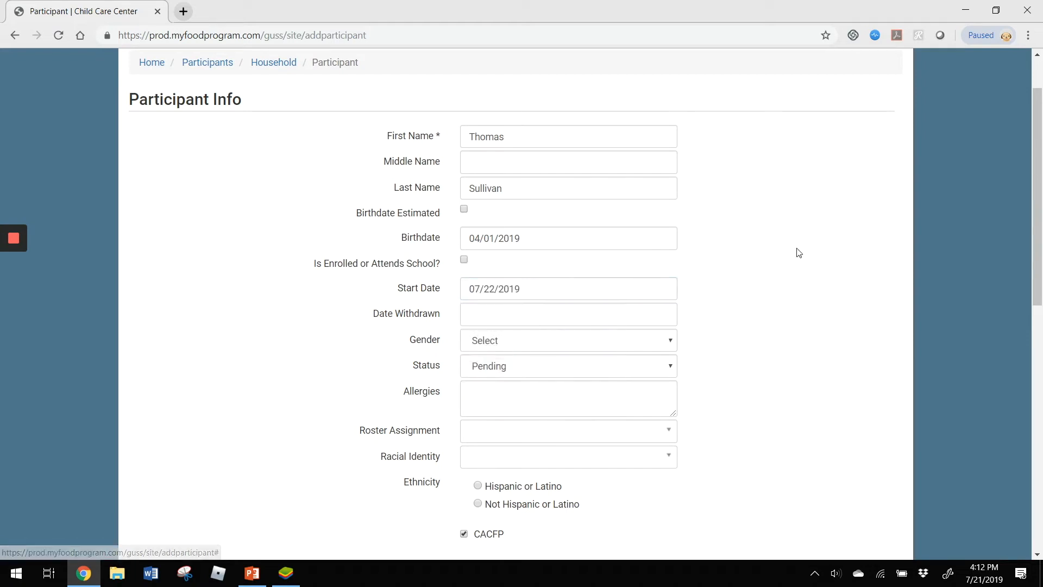
- Set the participant's status to Active
scroll(830, 267, down, 1)
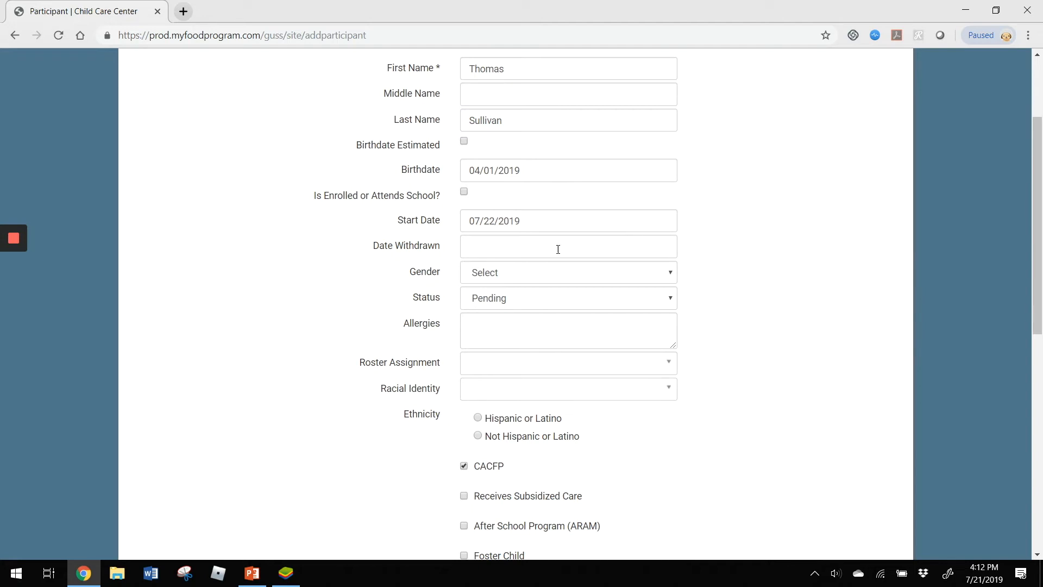
scroll(757, 251, down, 1)
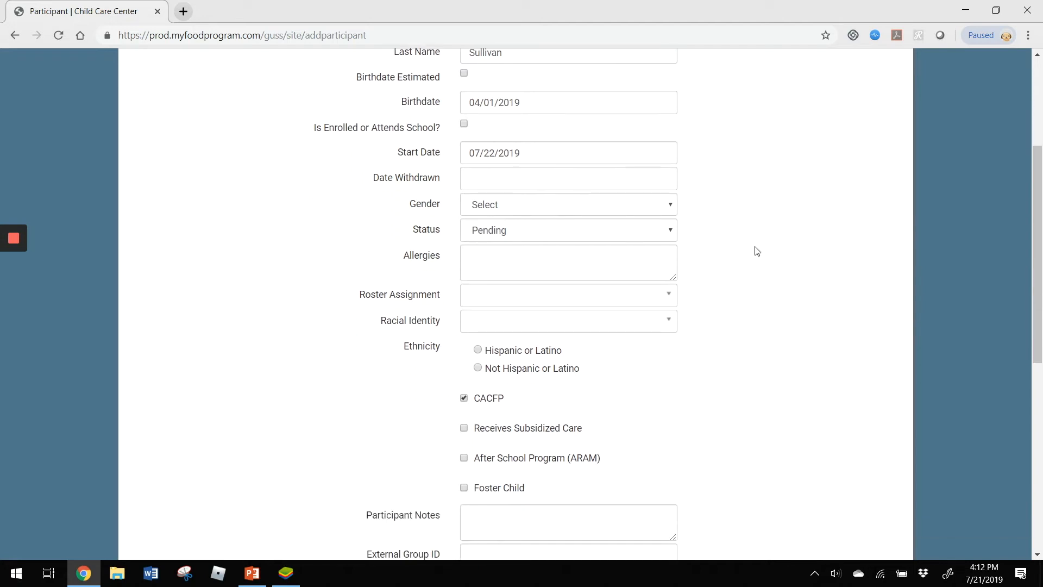
click(507, 235)
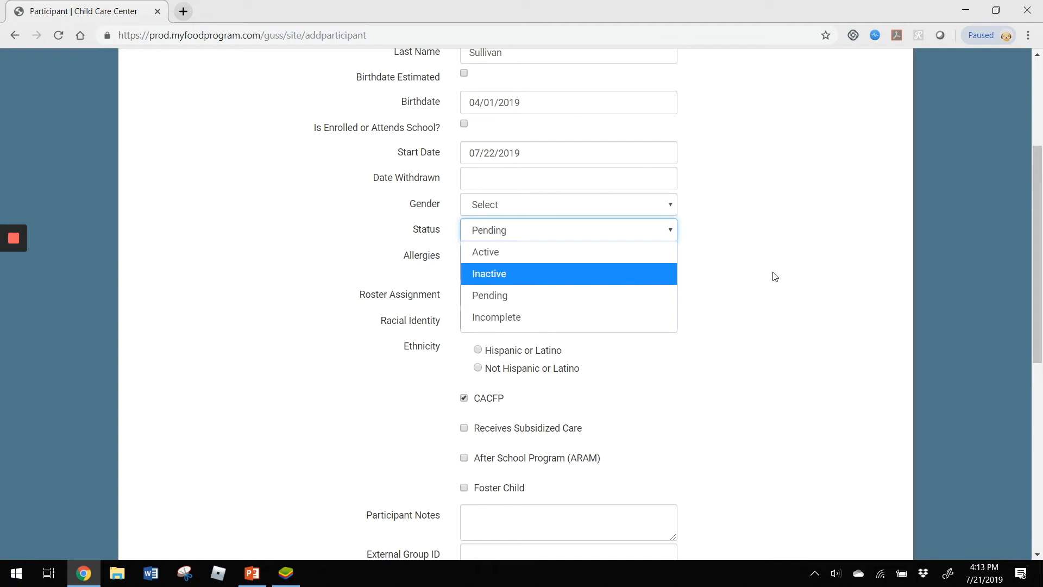
click(497, 251)
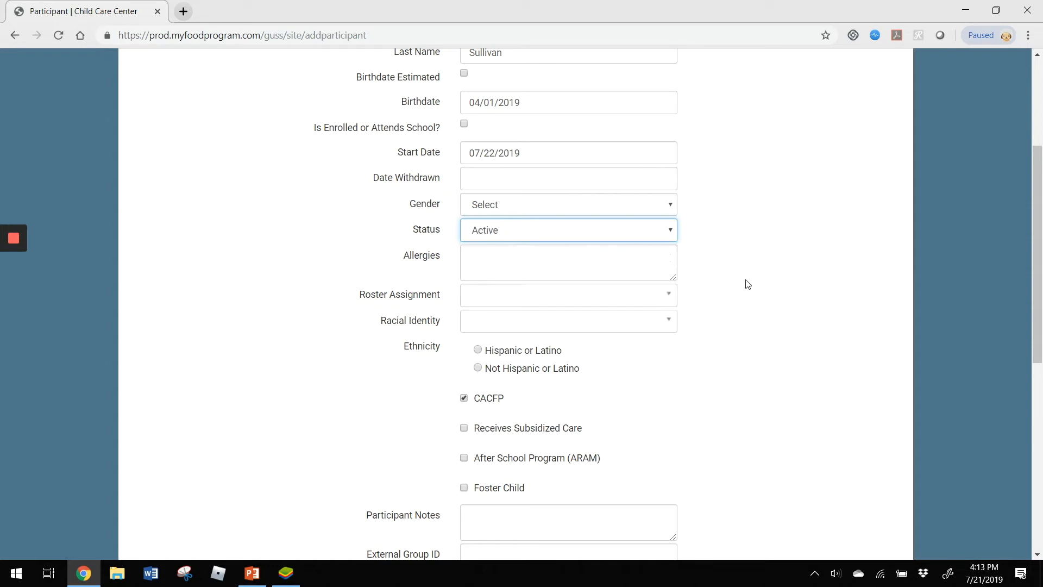
- Assign the participant to the Infant roster only
scroll(747, 284, down, 1)
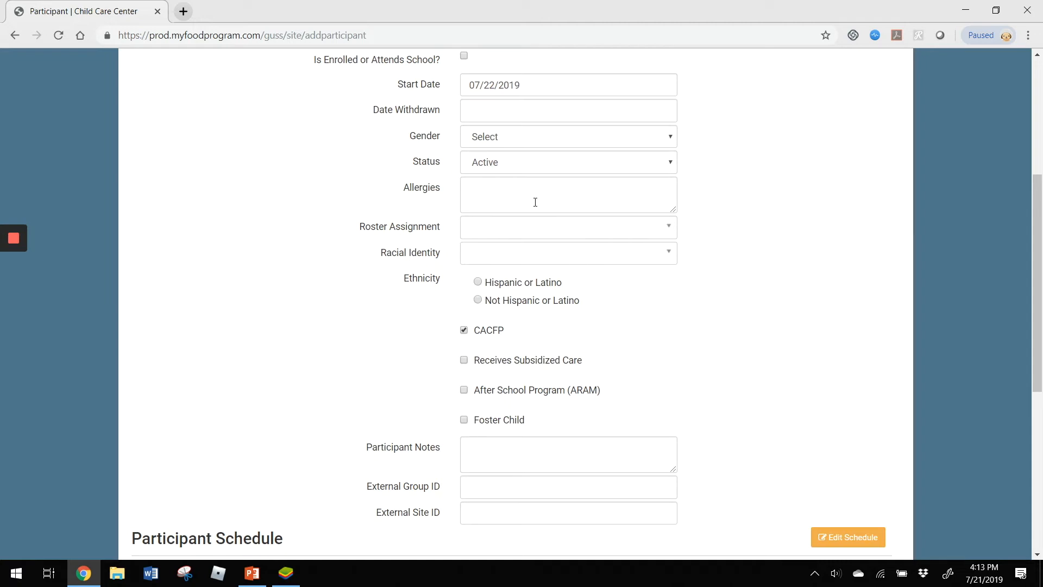
click(502, 228)
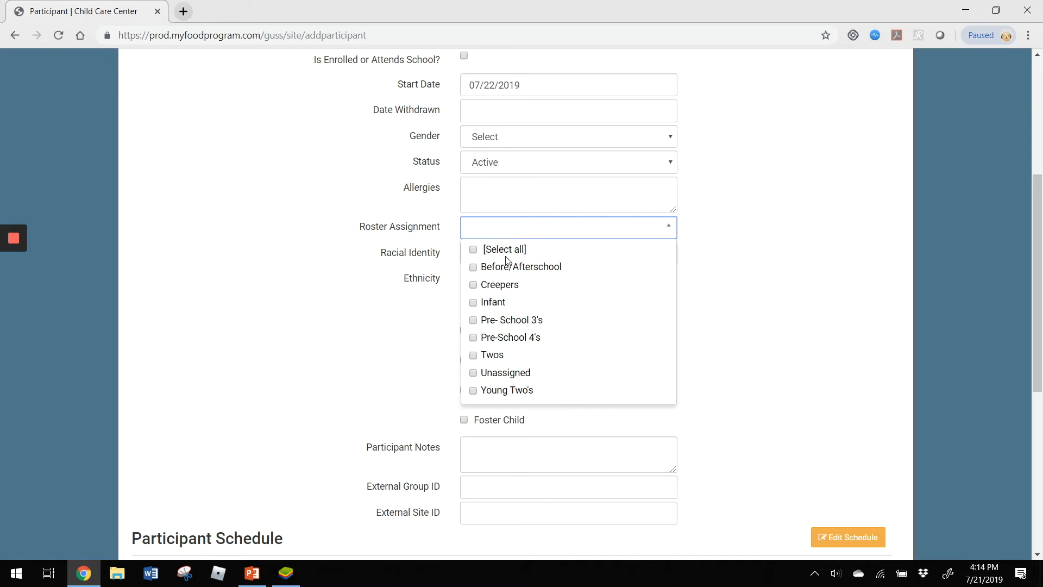
click(493, 303)
click(491, 321)
click(491, 338)
click(492, 354)
click(492, 354)
click(490, 338)
click(491, 321)
click(876, 303)
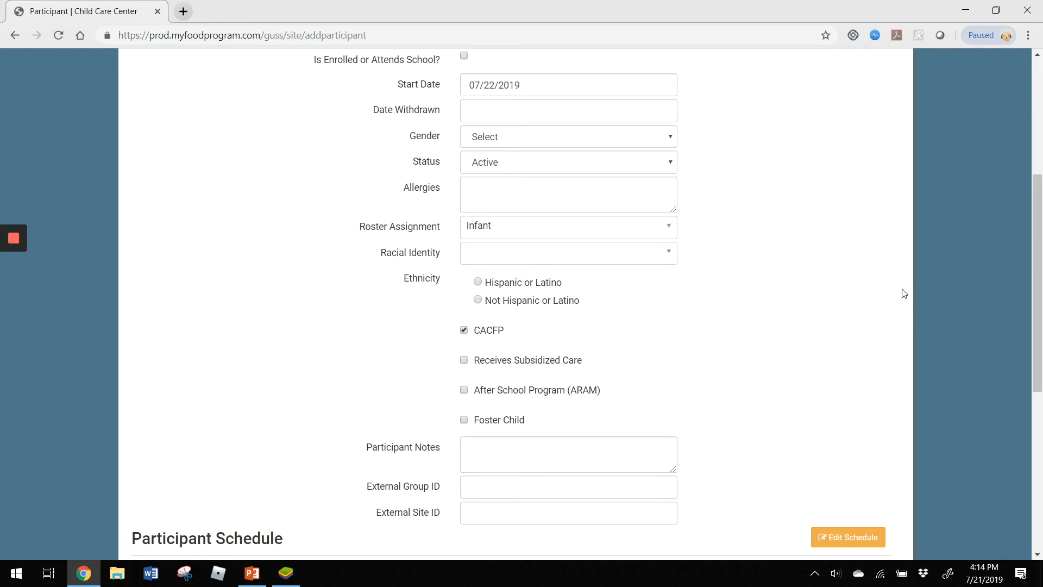
- Open the participant's schedule for editing and set its start time to 08:00 am
scroll(844, 222, down, 1)
scroll(844, 223, down, 3)
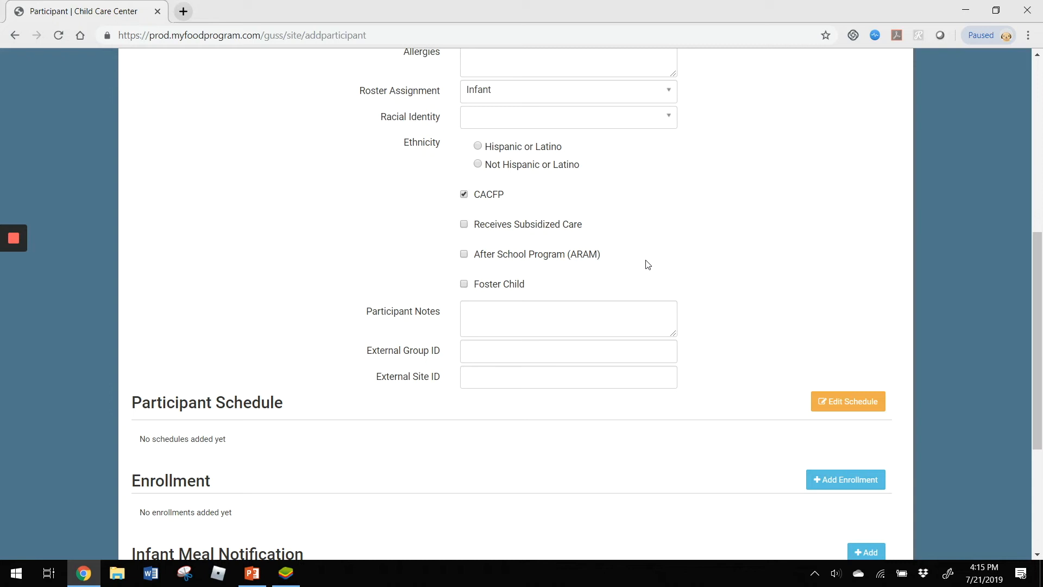
scroll(668, 259, down, 1)
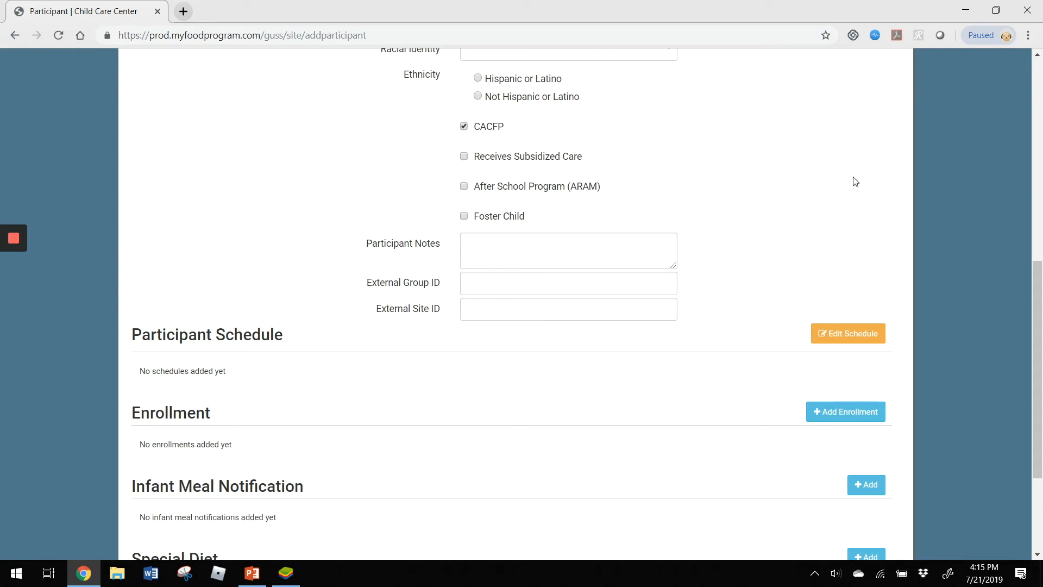
scroll(855, 181, down, 3)
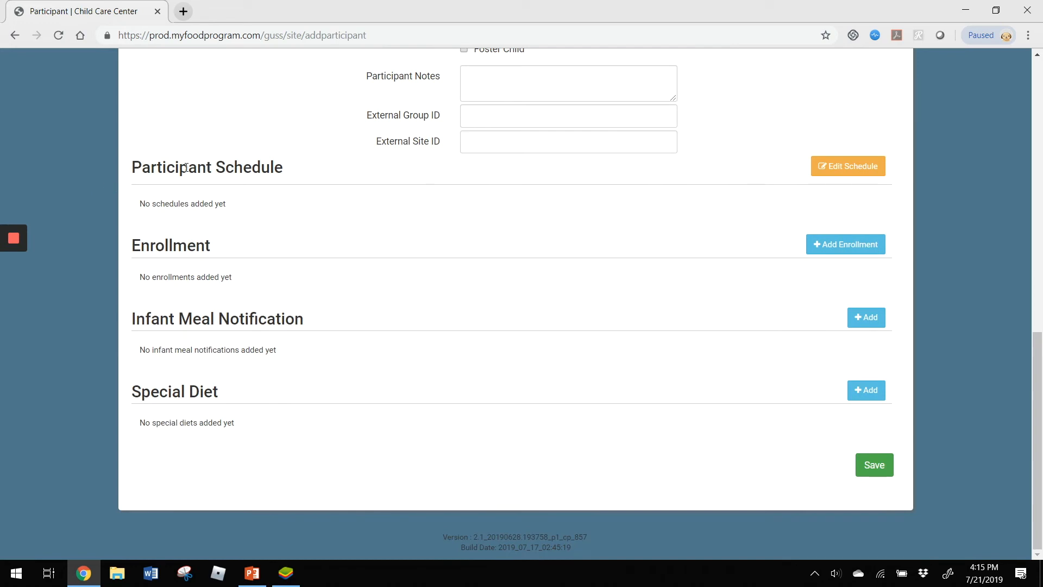
click(872, 173)
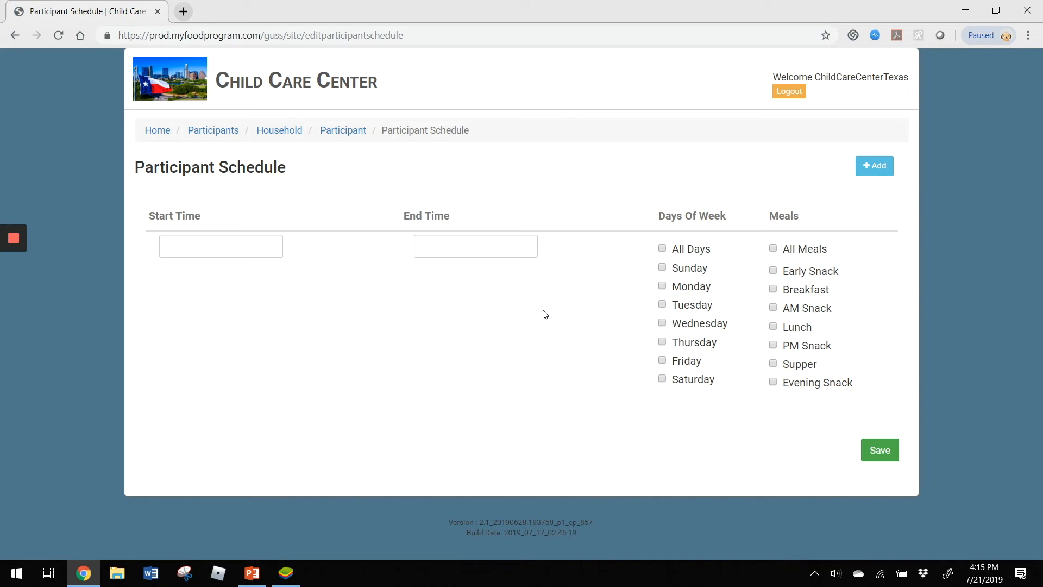
click(195, 249)
click(245, 313)
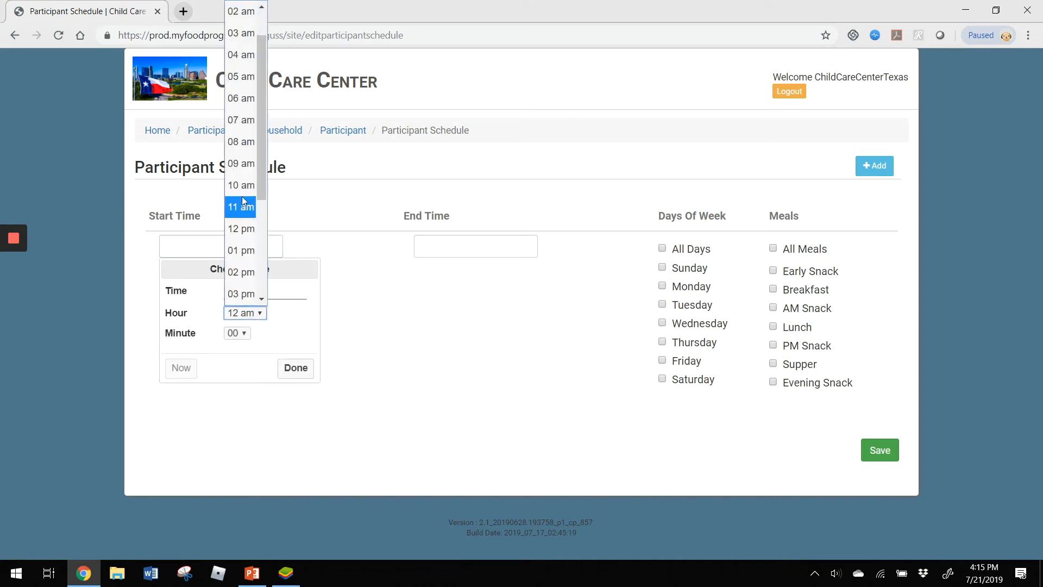
click(241, 141)
click(298, 368)
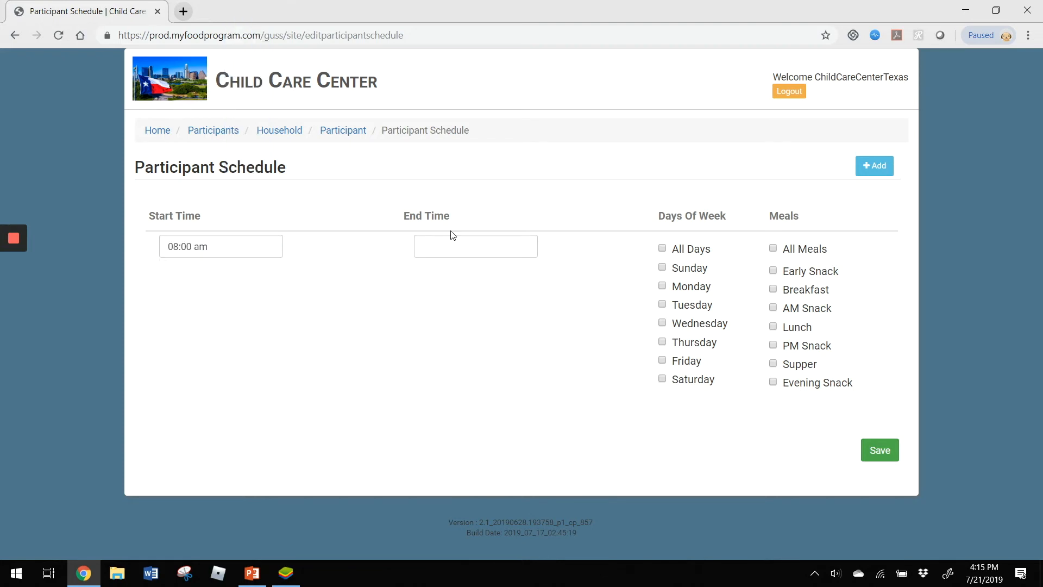
- Set the participant schedule's end time to 04:00 pm
click(478, 247)
click(498, 312)
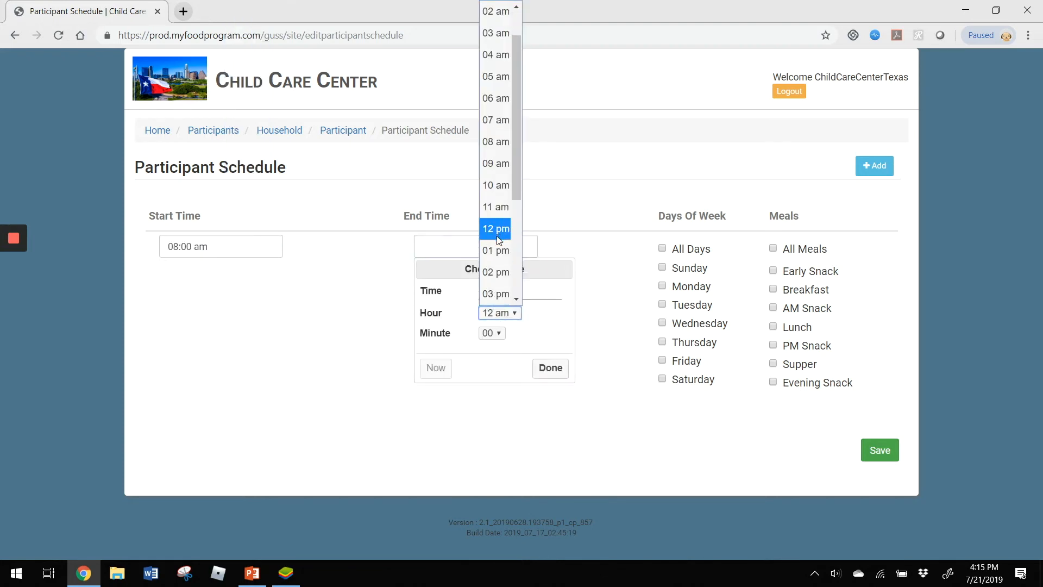
scroll(498, 240, down, 3)
click(496, 179)
click(550, 369)
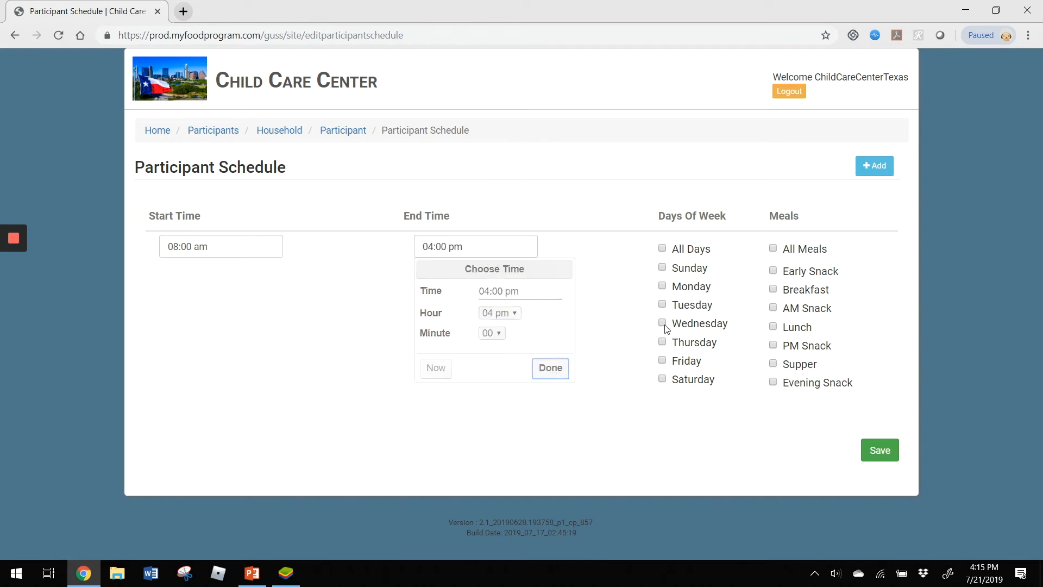
- Schedule the participant for Monday through Thursday with Breakfast, Lunch and PM Snack, and save the schedule
click(682, 287)
click(686, 307)
click(689, 326)
click(689, 345)
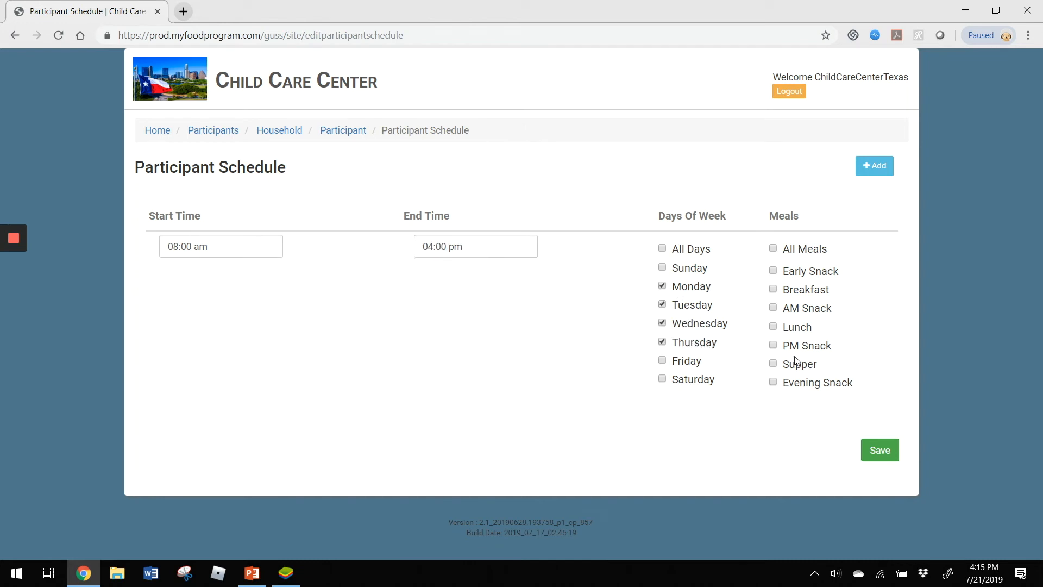
click(799, 290)
click(796, 327)
click(800, 347)
click(879, 449)
- Review the participant's saved schedule, view the blank enrollment form, and return to the participant record
scroll(575, 329, down, 5)
scroll(575, 329, down, 5)
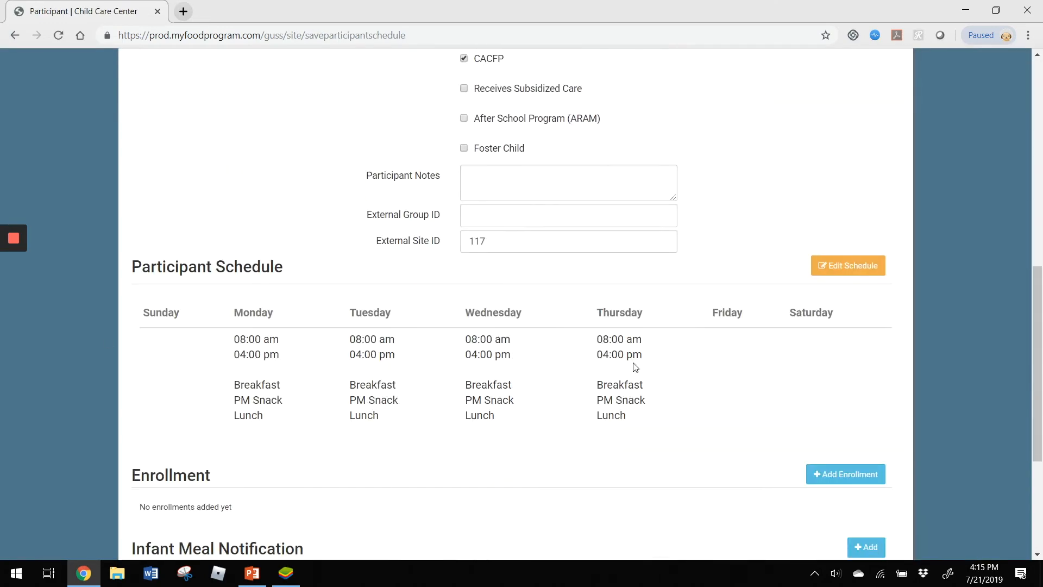
scroll(633, 361, down, 4)
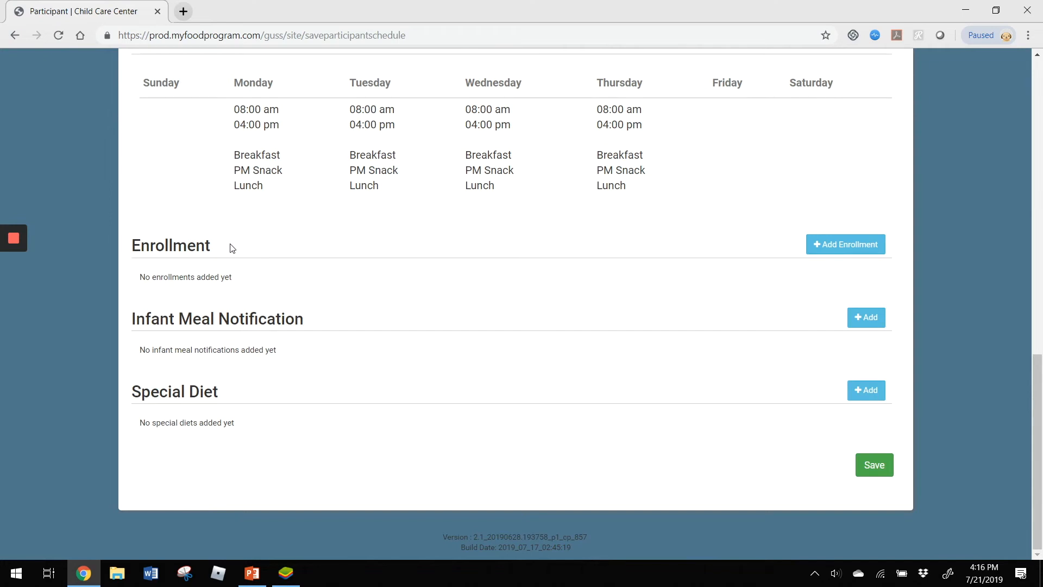
click(841, 246)
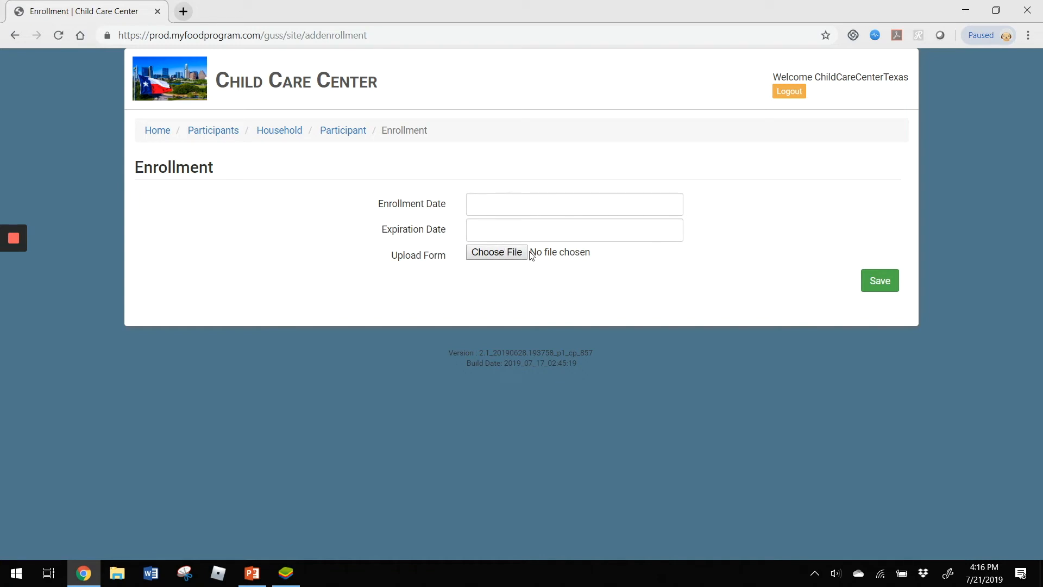
click(343, 130)
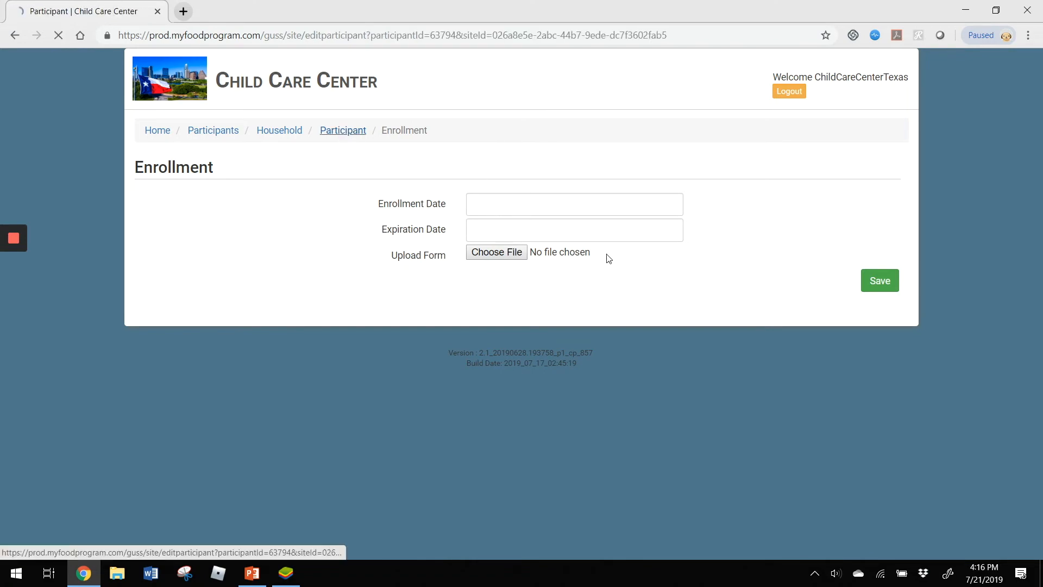
- View the infant meal notification form and its formula or breast milk options, and return to the participant record
scroll(593, 245, down, 12)
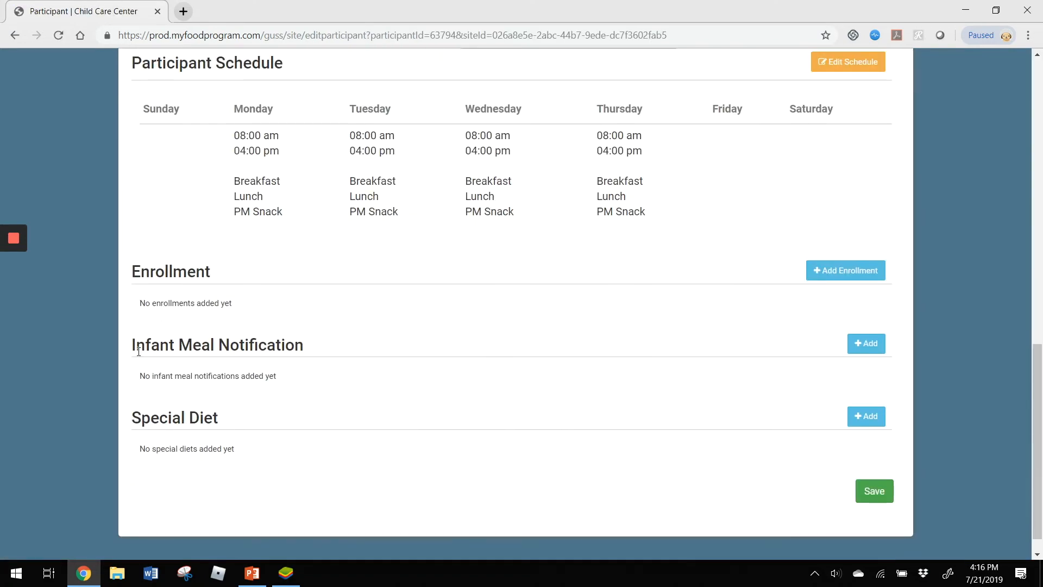
click(864, 343)
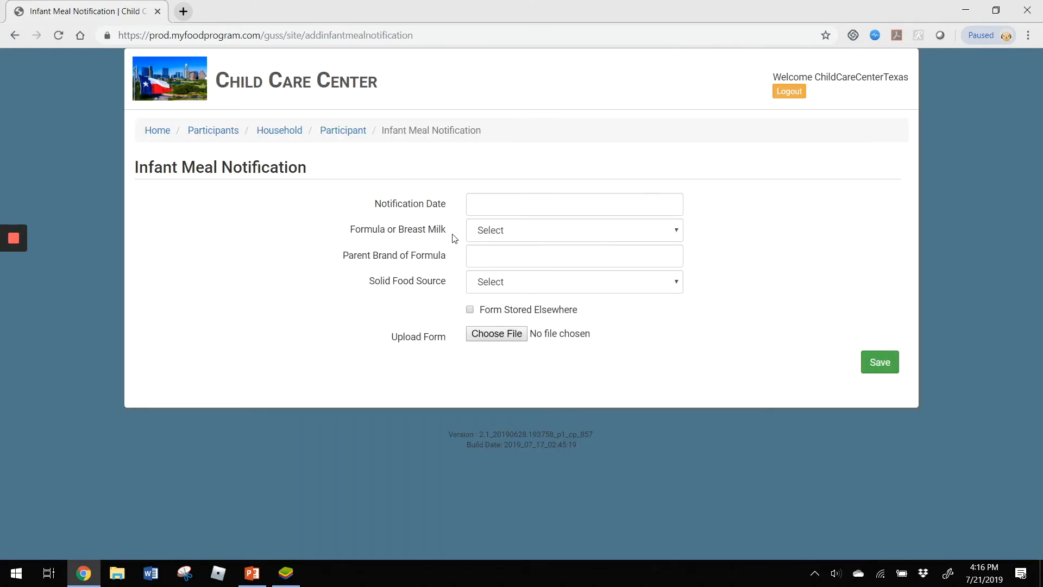
click(514, 234)
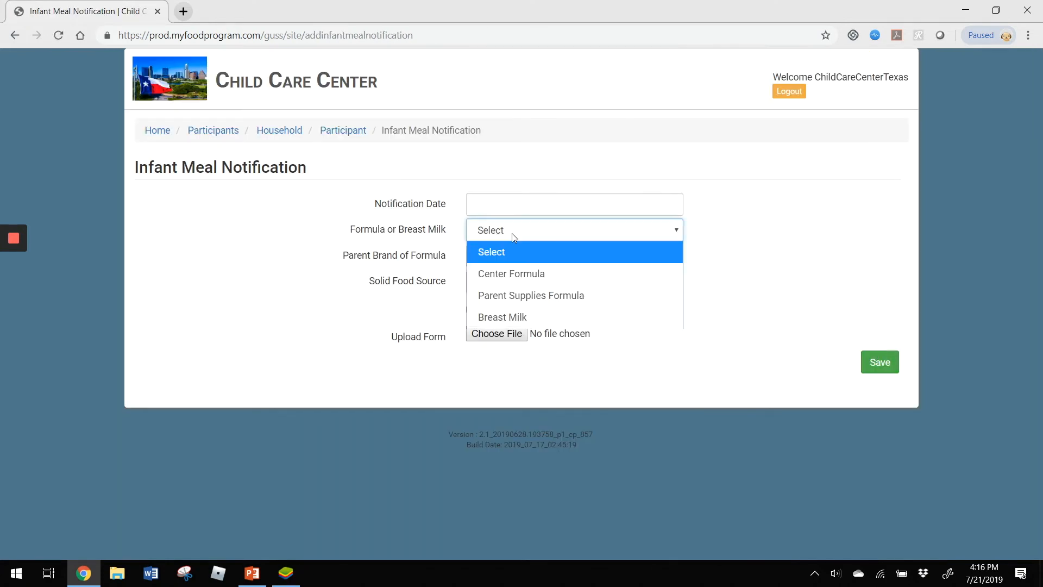
click(512, 233)
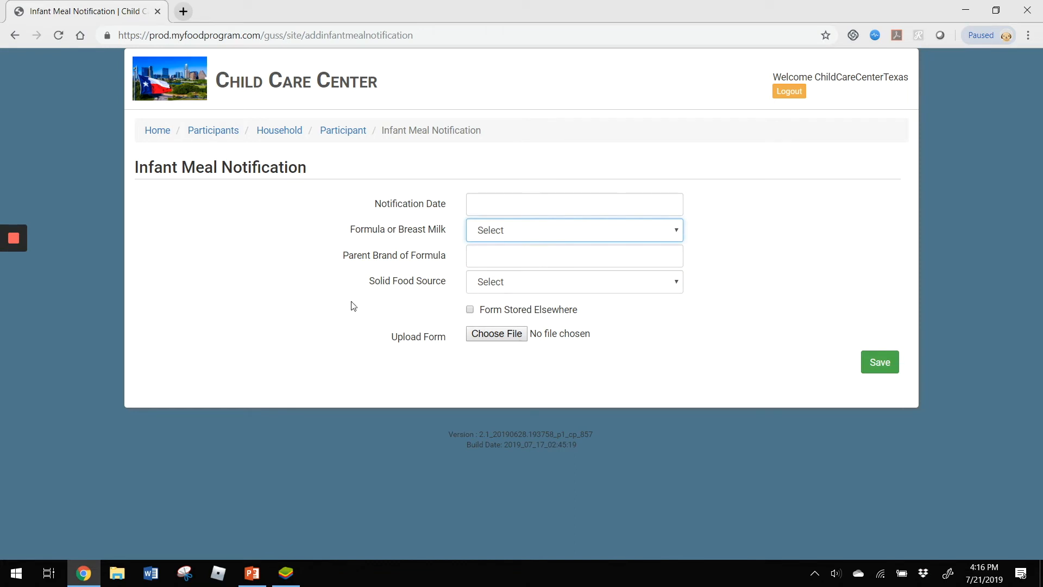
click(342, 131)
- View the participant's blank special diet form and return to the participant record
scroll(760, 303, down, 5)
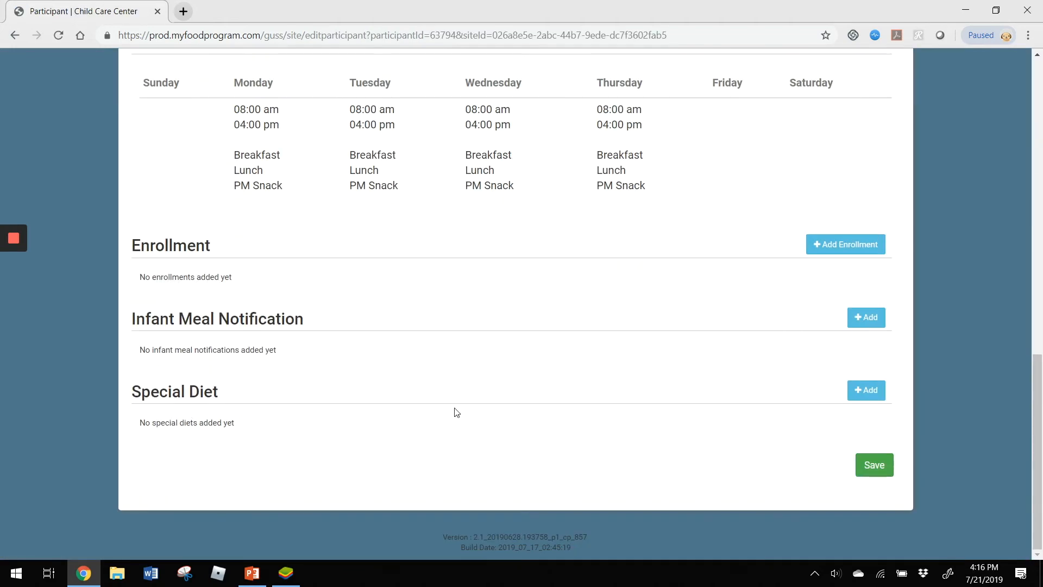
click(877, 393)
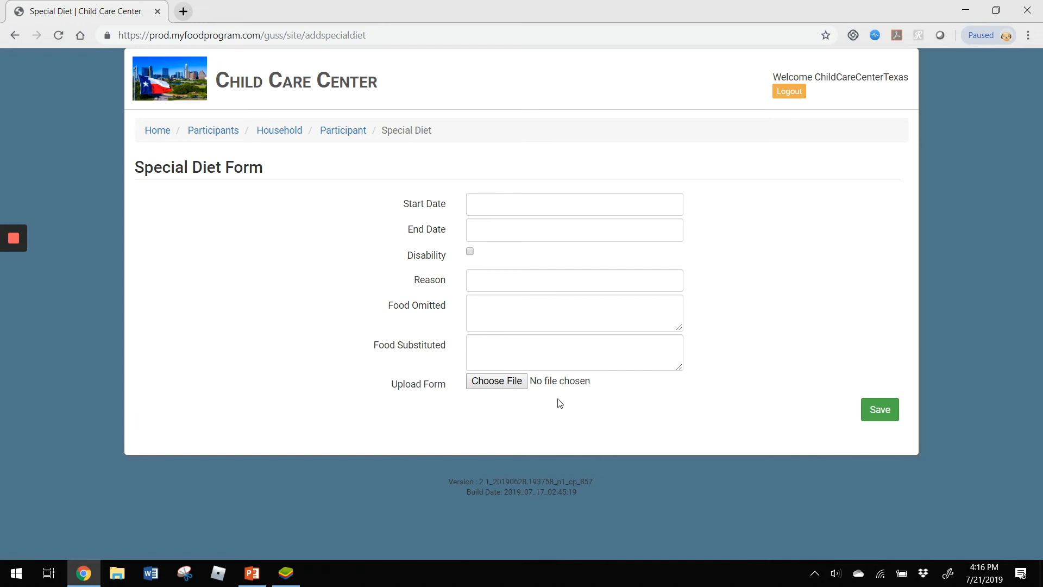
click(340, 132)
scroll(809, 356, down, 15)
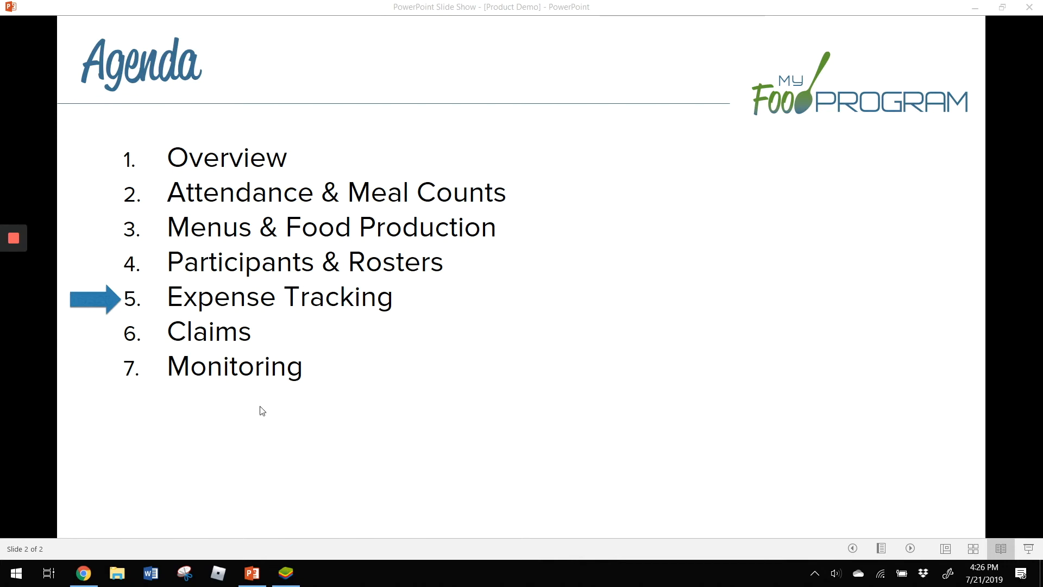
- Switch to Chrome and start a new expense for the child care center dated 07/19/2019
click(84, 579)
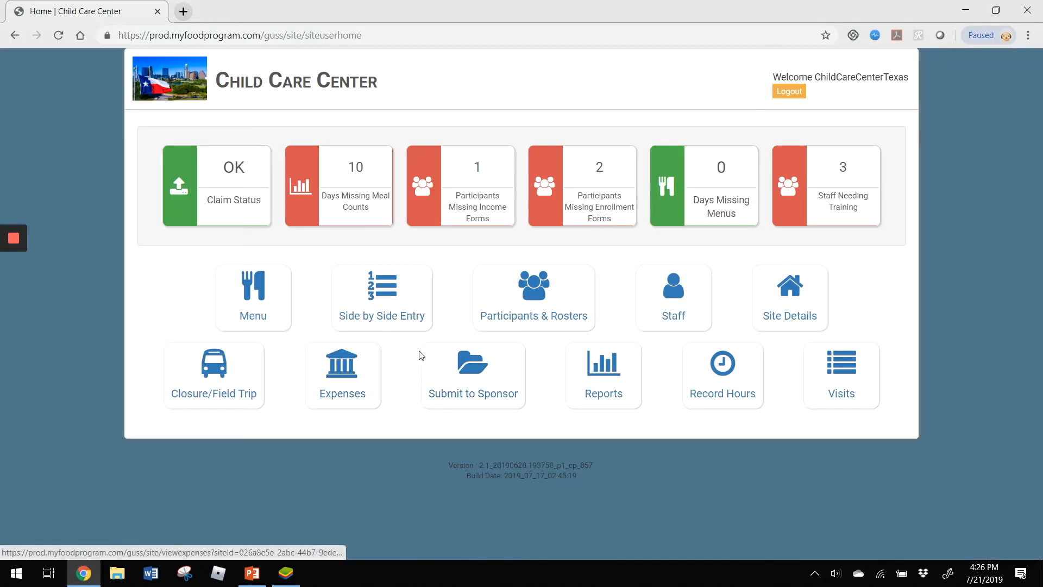
click(343, 376)
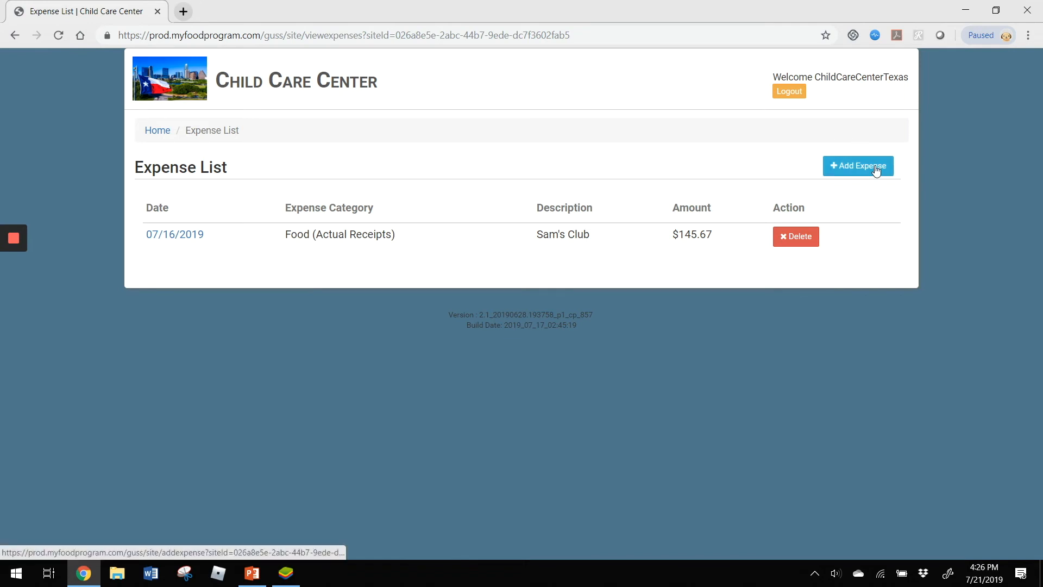
click(857, 170)
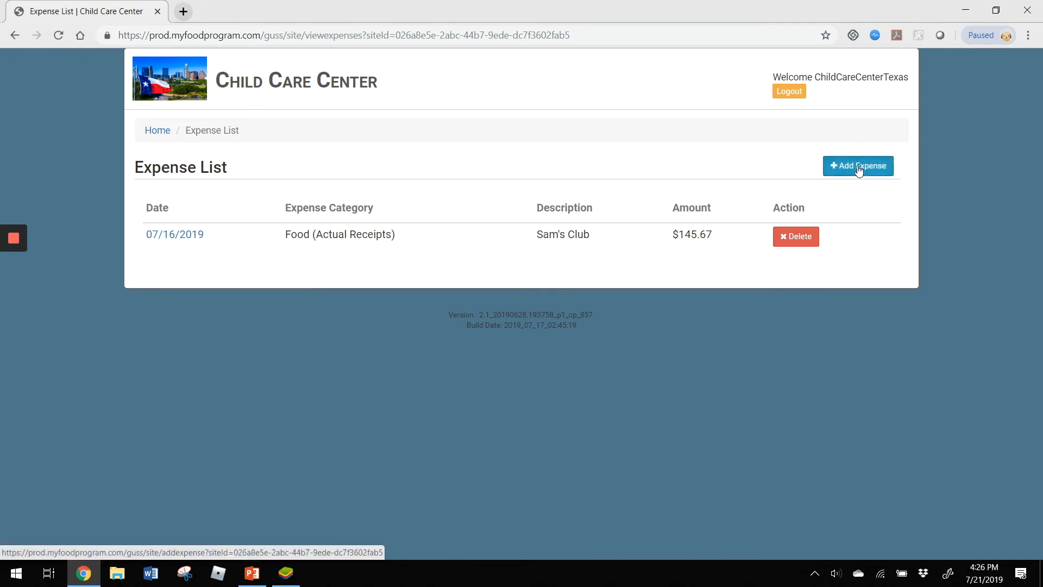
click(543, 203)
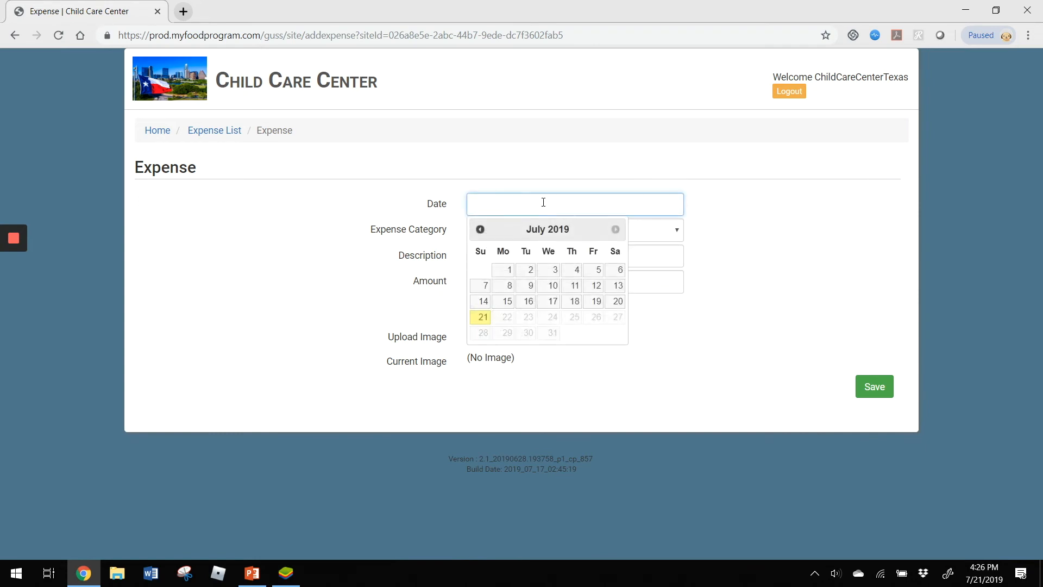
click(597, 306)
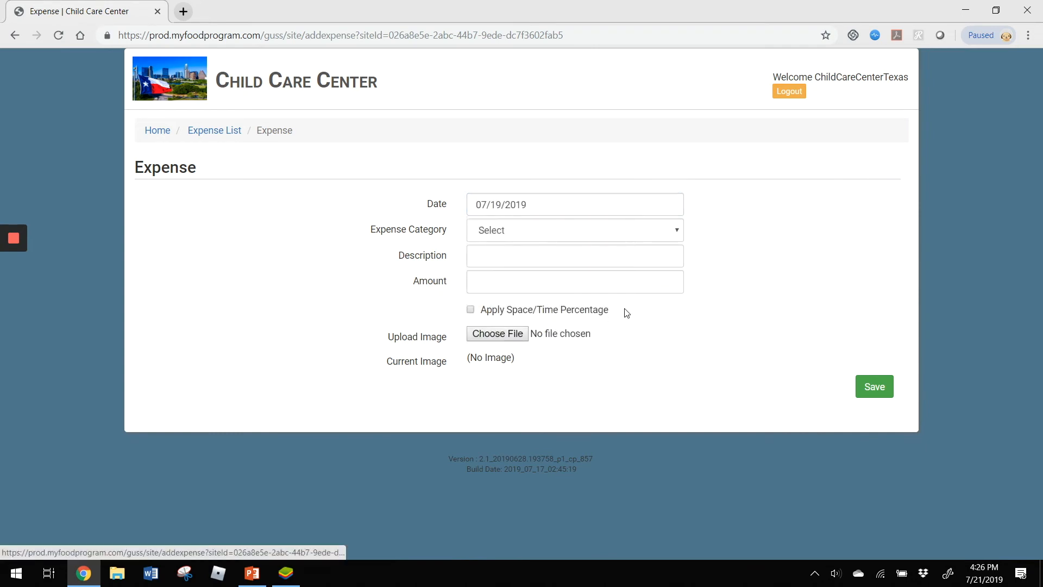
- Look through the expense categories and assign the new expense to Food (Actual Receipts)
click(536, 231)
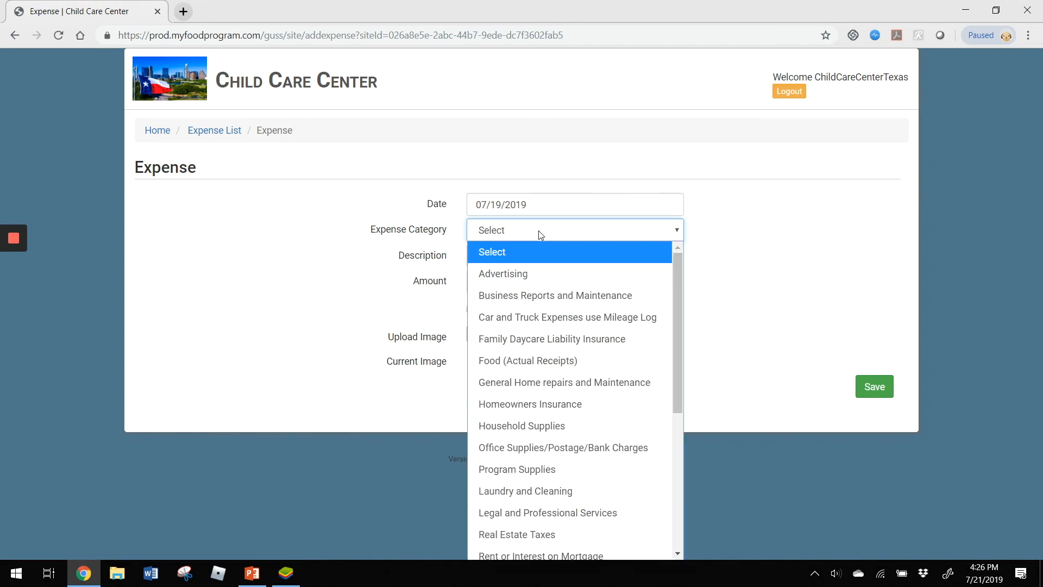
scroll(598, 332, down, 2)
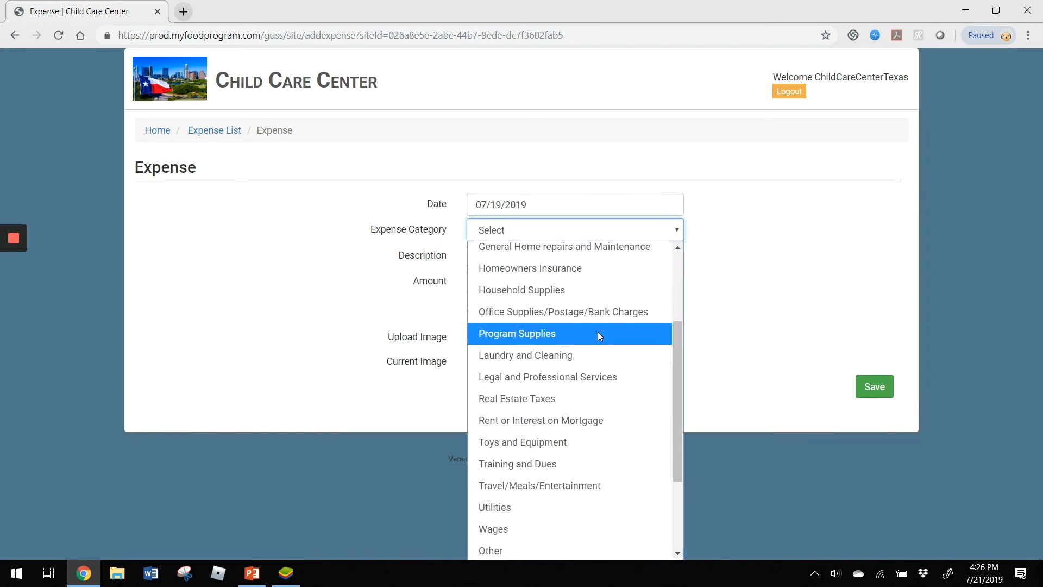
scroll(597, 331, down, 2)
scroll(597, 332, up, 4)
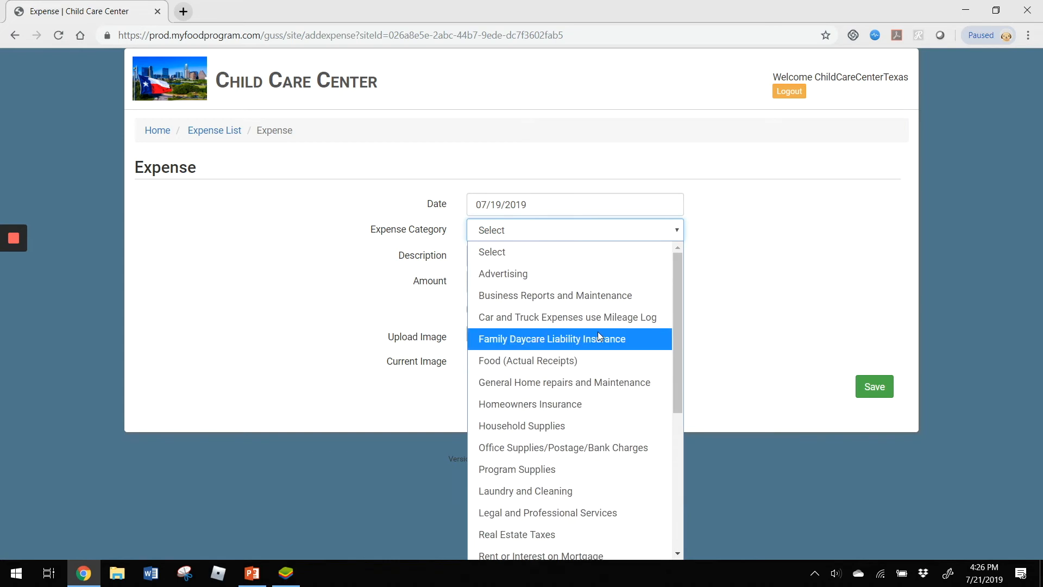
click(612, 358)
- Describe the expense as Costco, set its amount to 145.67, and save it
click(549, 254)
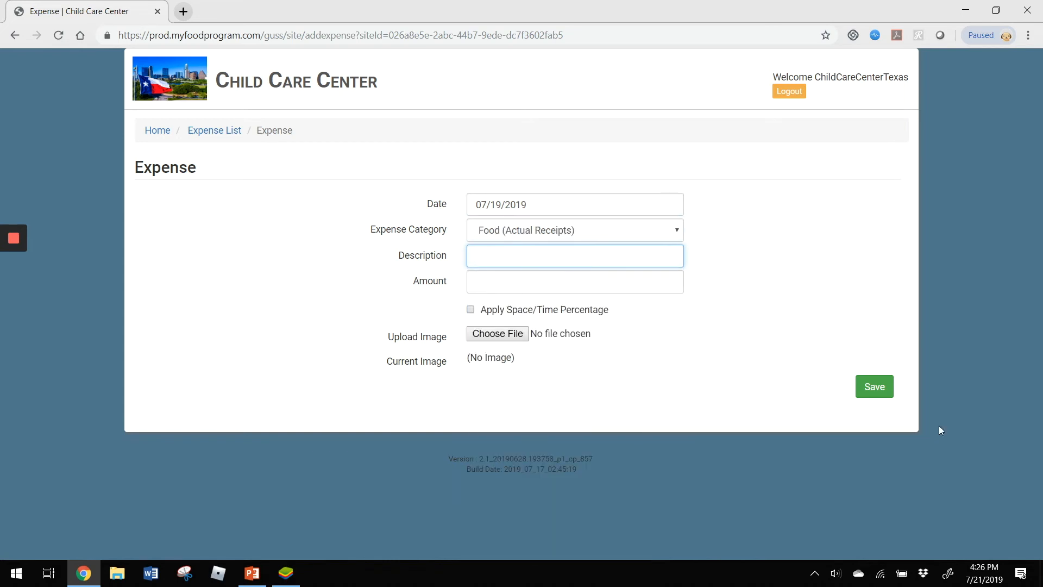
text(Costco)
key(Tab)
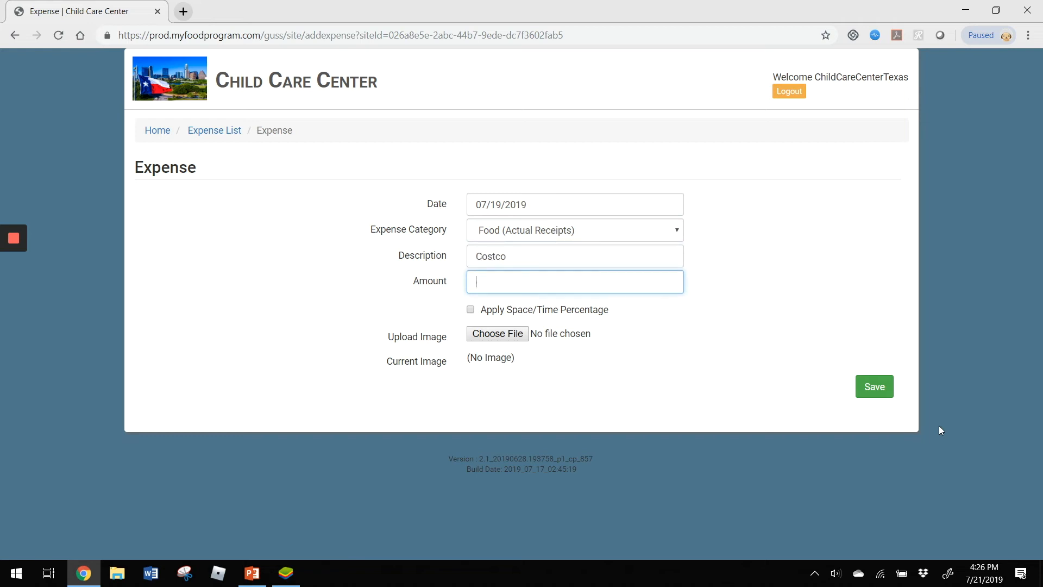
text(145.67)
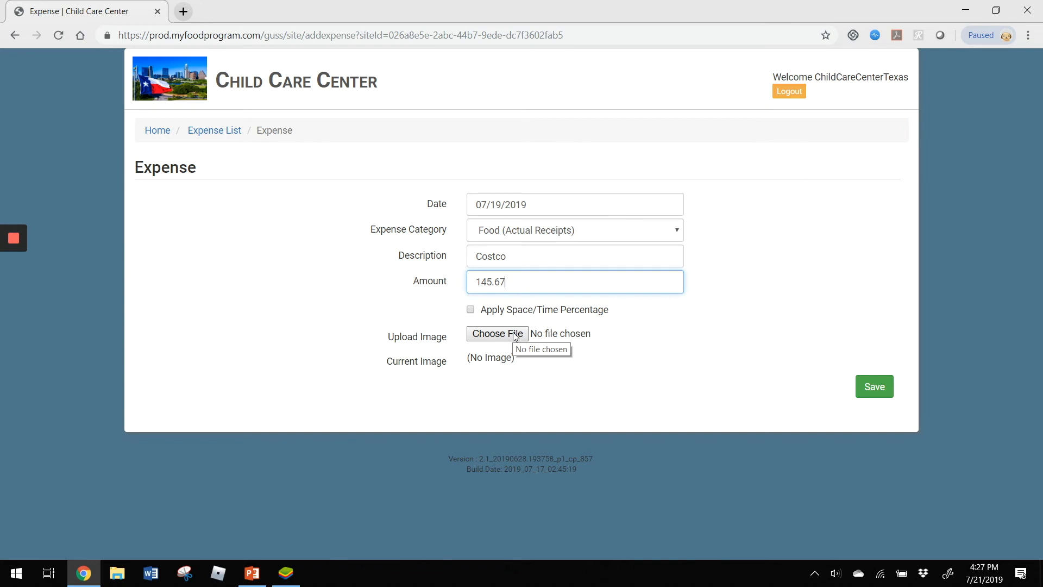
click(877, 389)
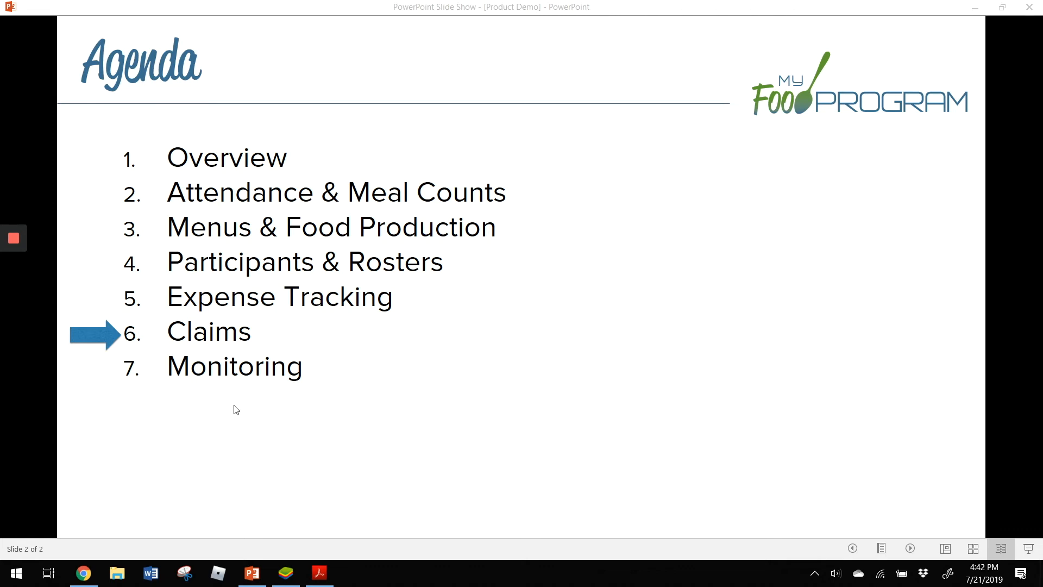
- Switch to Chrome, bring up the June 2019 meal attendance for submission to the sponsor, and check it for errors
click(83, 572)
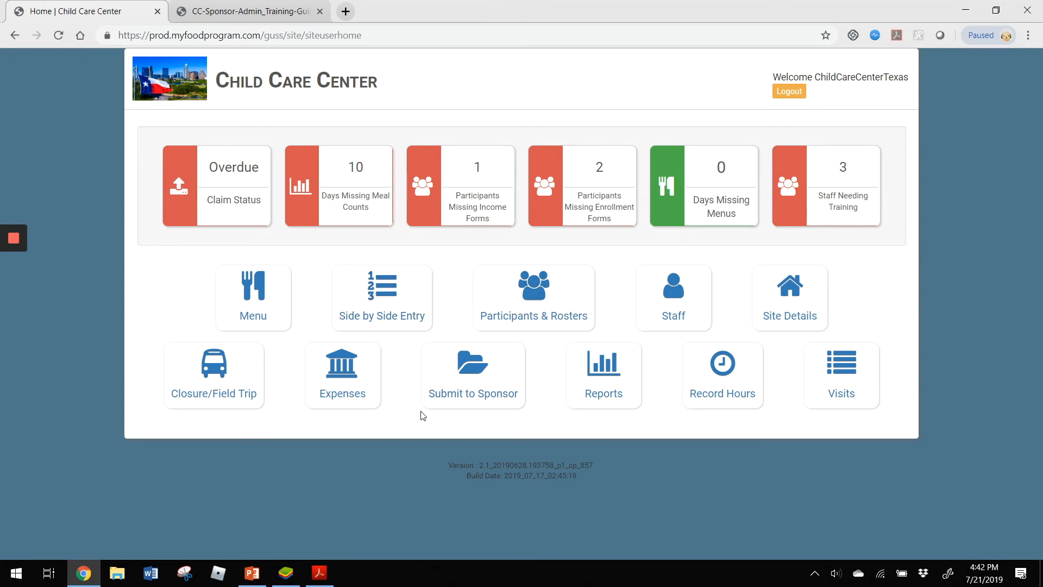
click(469, 406)
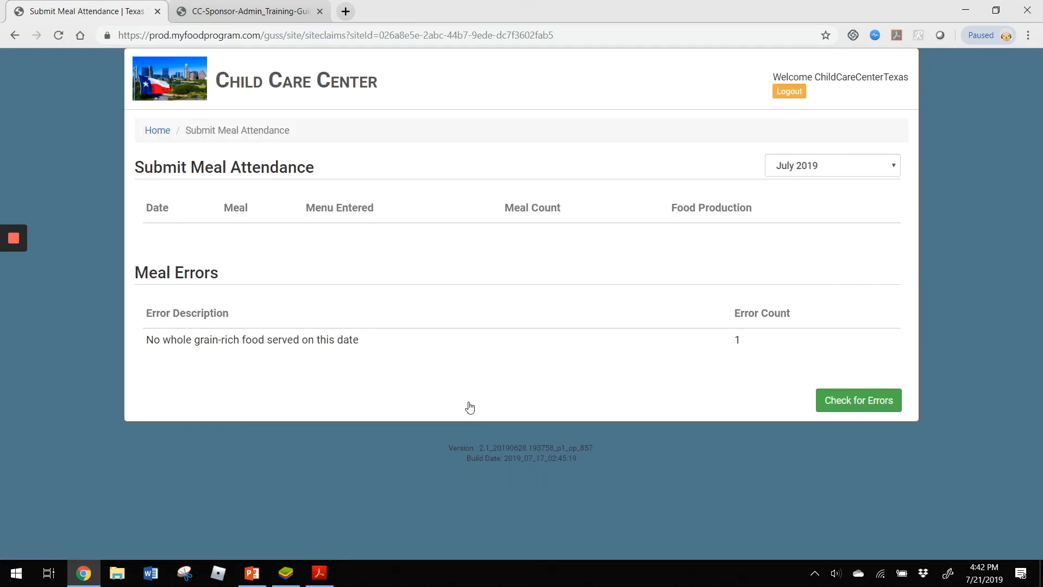
click(837, 170)
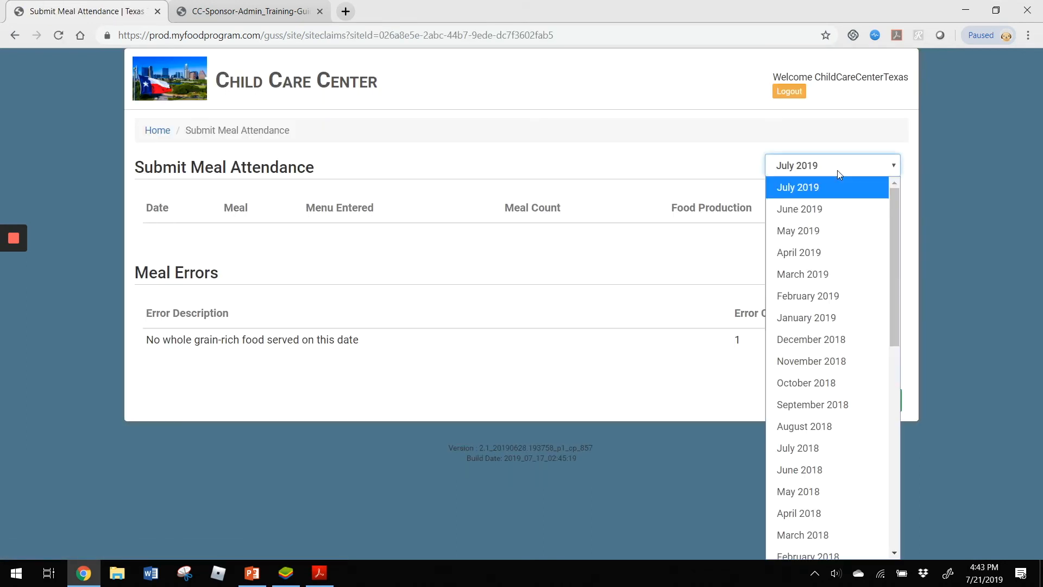
click(832, 210)
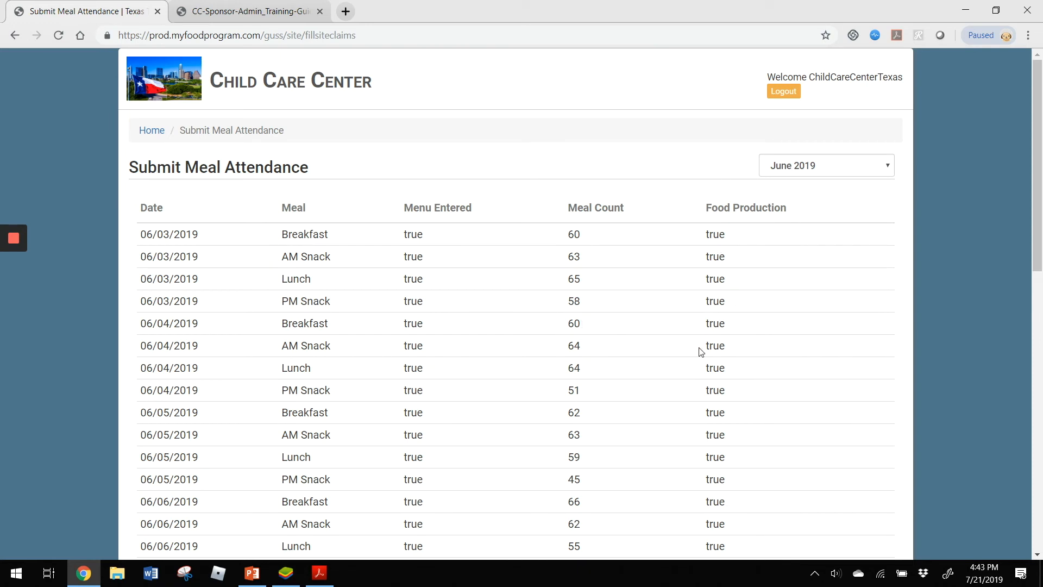
scroll(646, 274, down, 12)
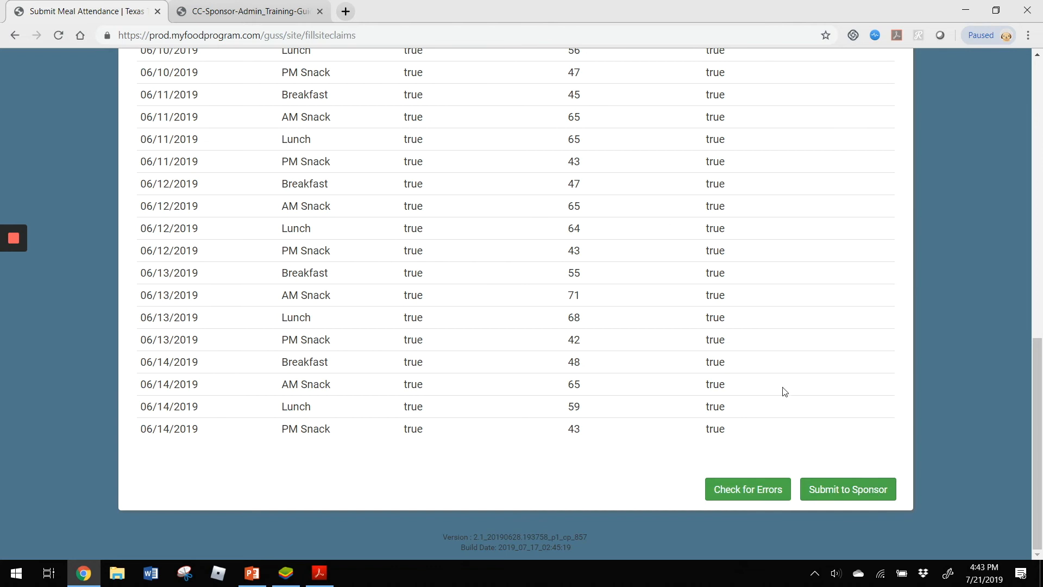
click(741, 492)
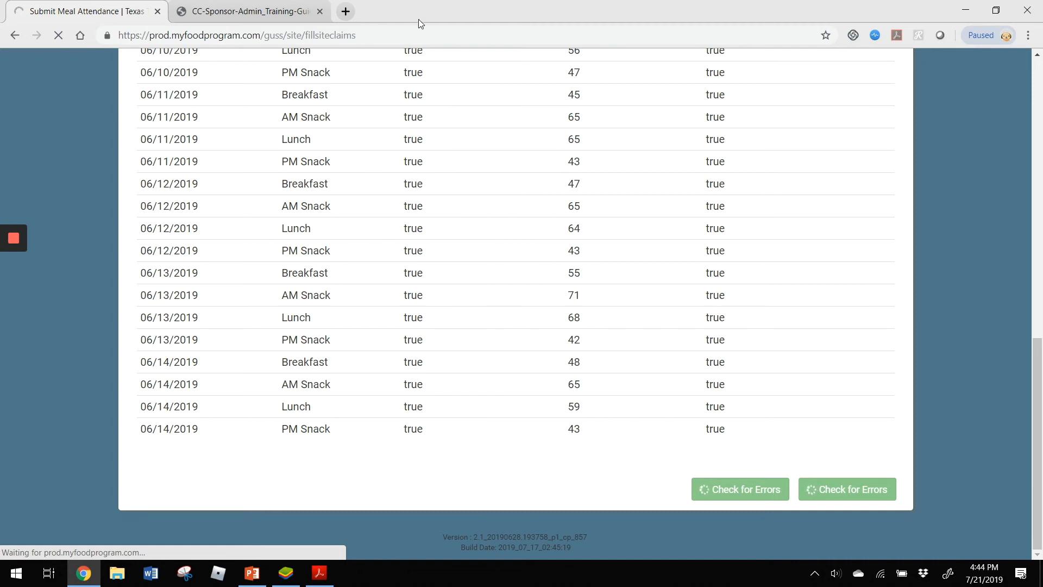
- Read the Claims Step 4 training guide on reviewing errors and meal disallowances, including how each error is triggered and resolved
click(267, 8)
scroll(445, 307, up, 5)
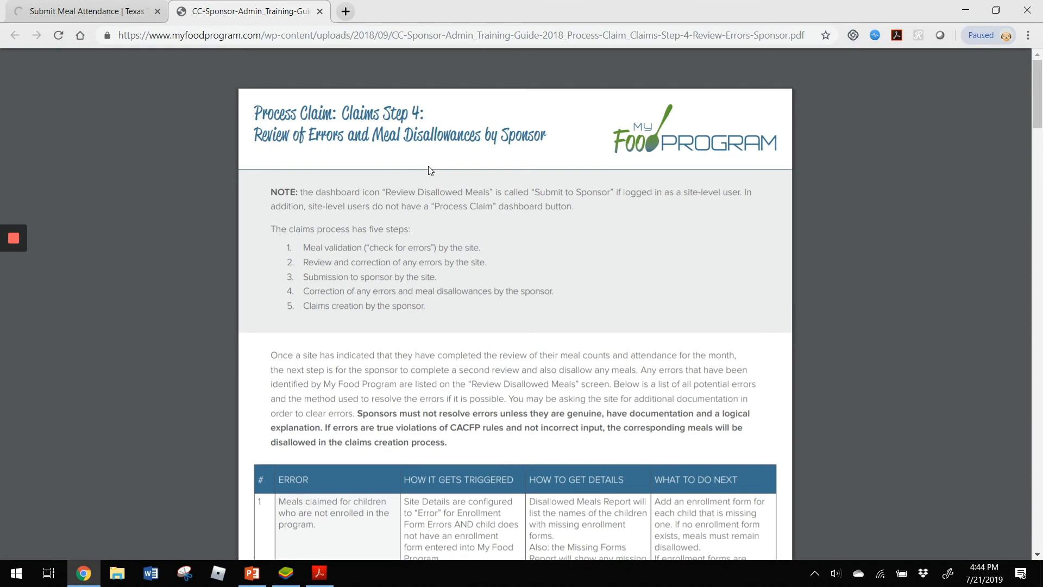
scroll(794, 308, down, 8)
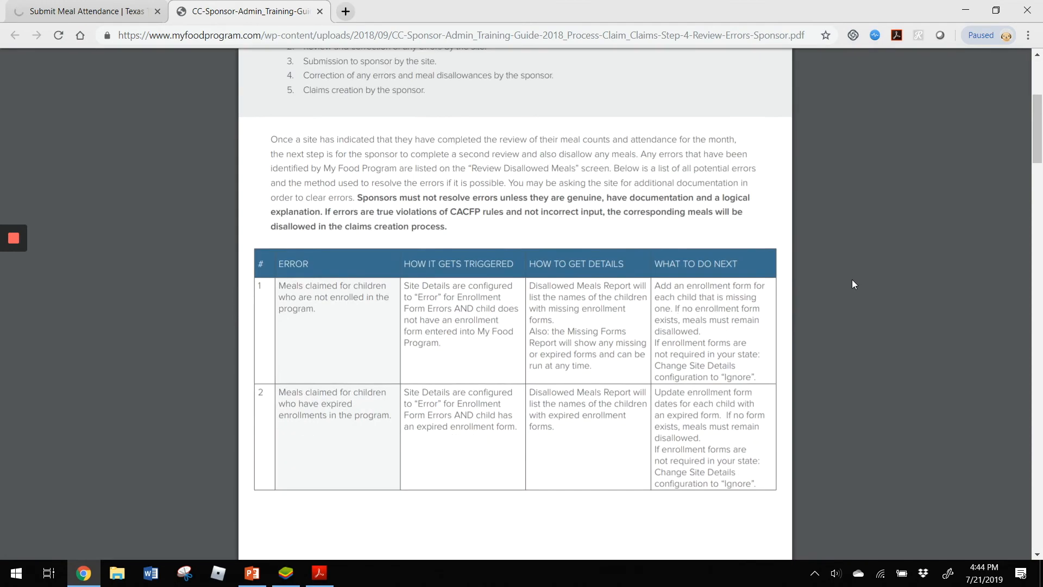
scroll(396, 364, down, 5)
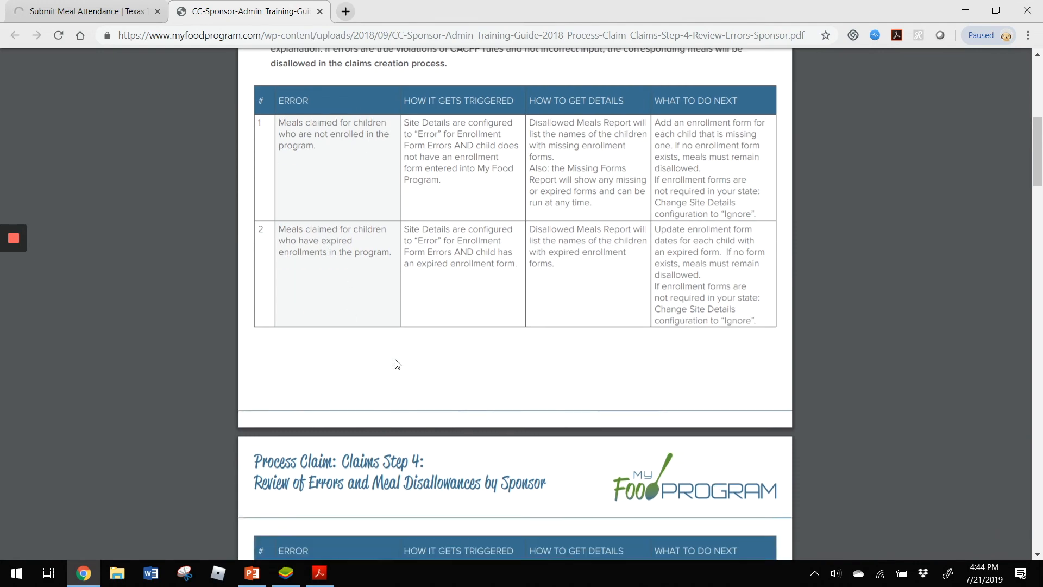
scroll(396, 364, down, 3)
scroll(388, 432, up, 5)
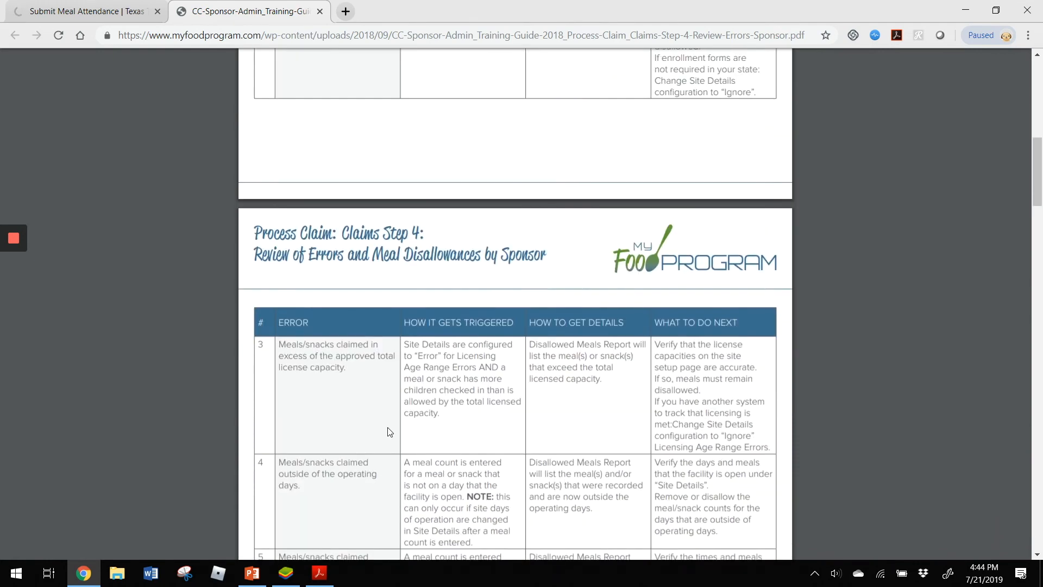
scroll(389, 432, up, 5)
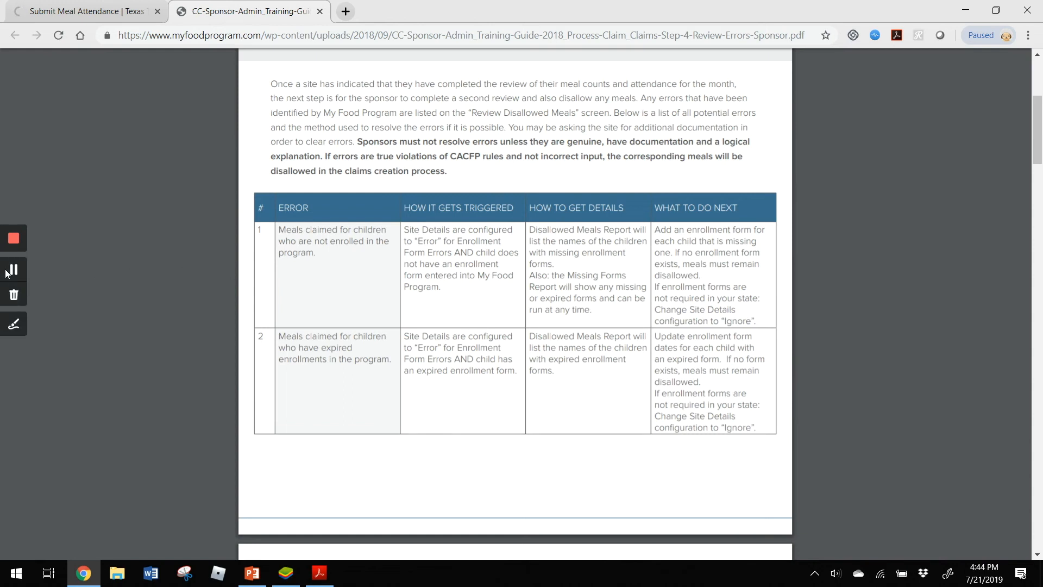
click(11, 270)
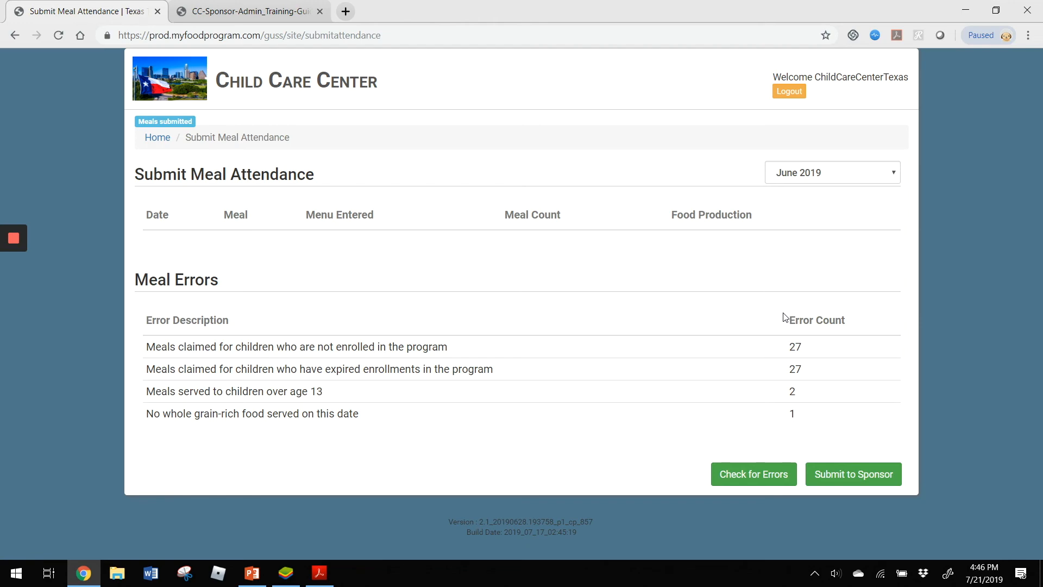
- Run the Disallowed Meals Report for June 2019 with the other two filters set to All
click(156, 137)
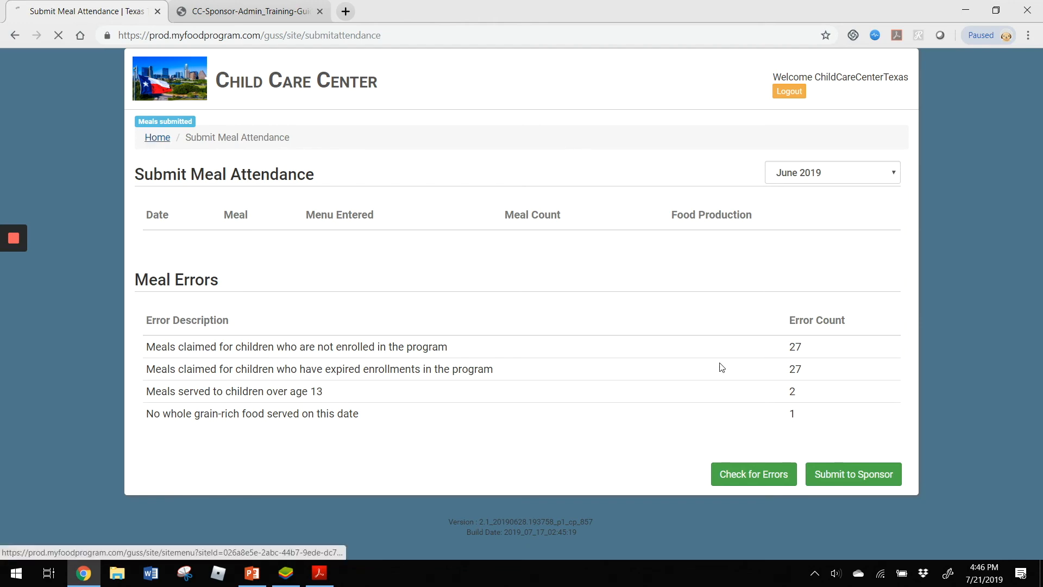
click(622, 375)
scroll(345, 315, down, 6)
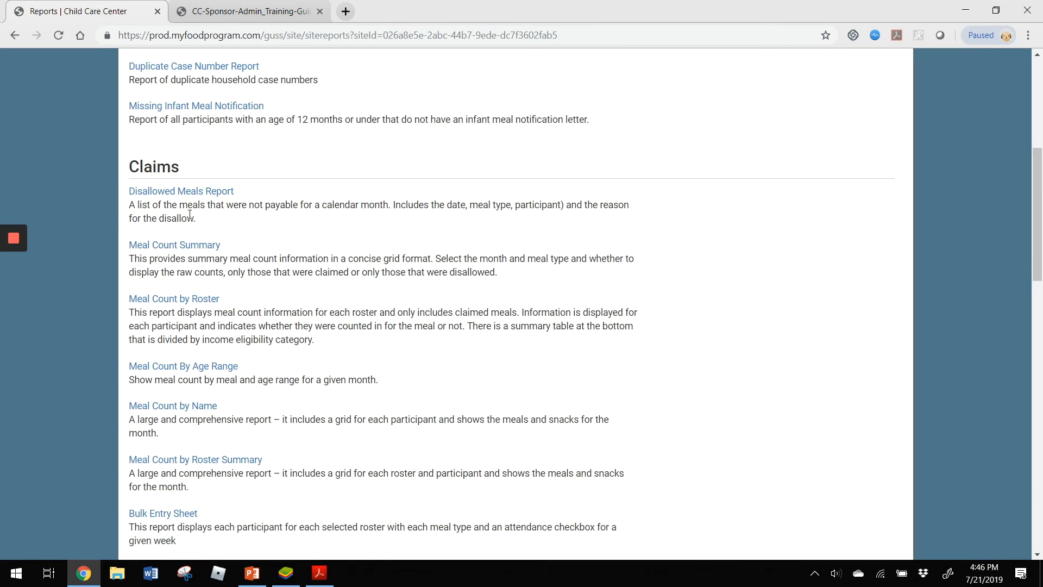
click(180, 192)
click(204, 213)
click(204, 244)
click(334, 209)
click(347, 246)
click(562, 206)
click(549, 248)
click(649, 209)
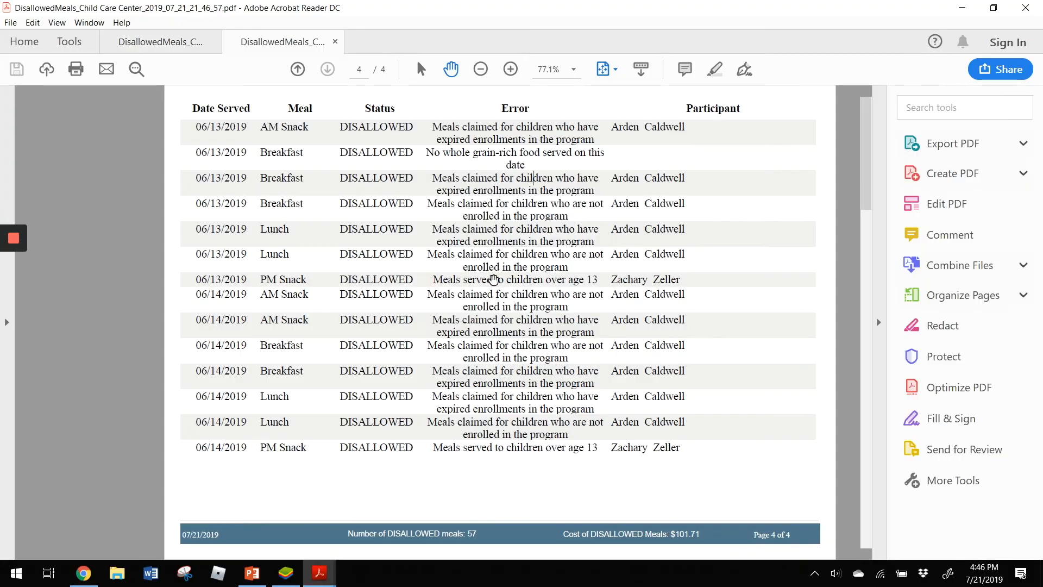
- Examine the disallowed meals PDF through its last page for dates, meals, error reasons, participants and total cost
scroll(302, 282, up, 15)
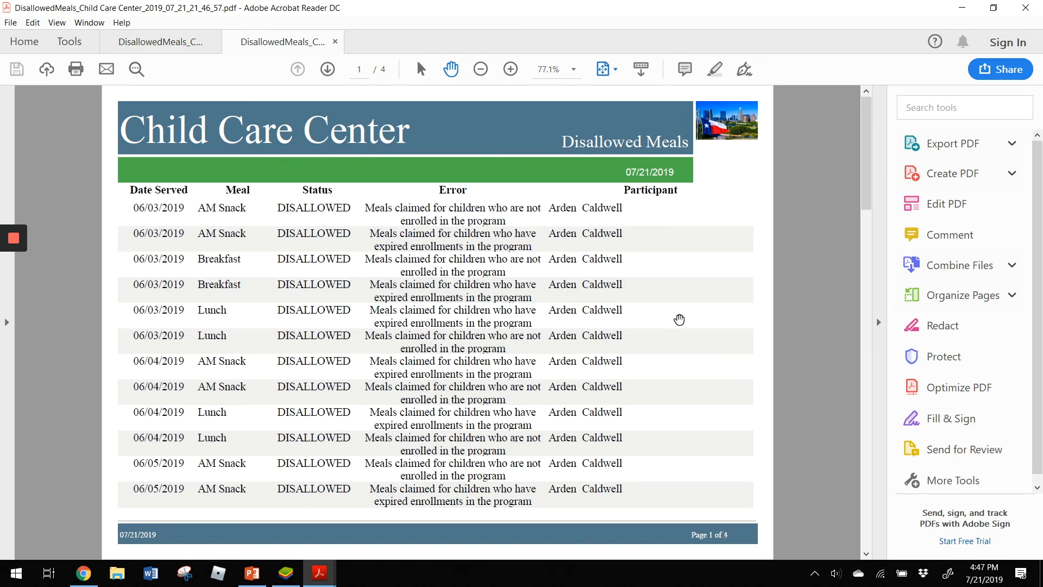
scroll(710, 318, down, 1)
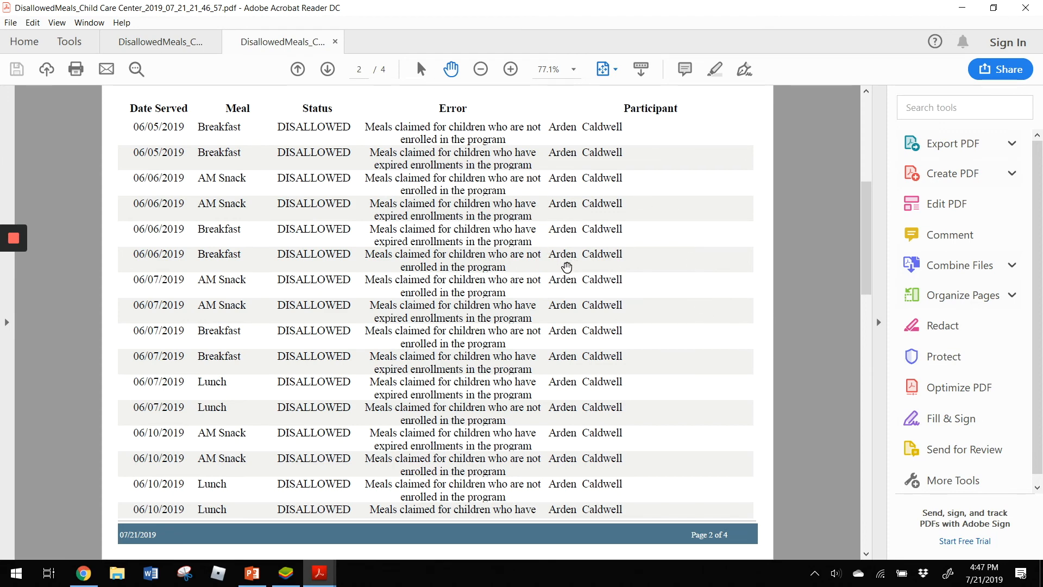
scroll(389, 306, down, 1)
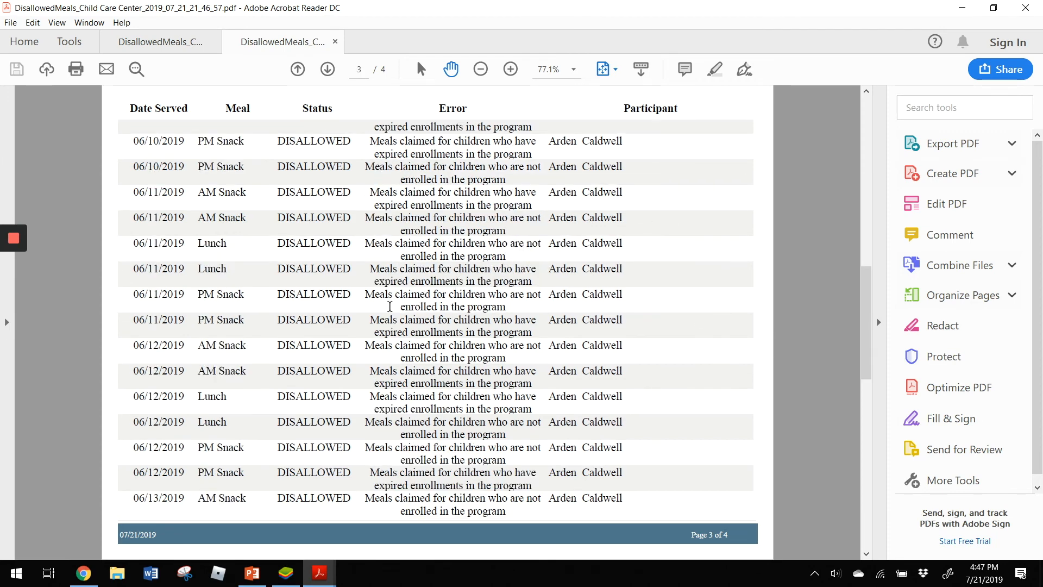
scroll(389, 307, down, 1)
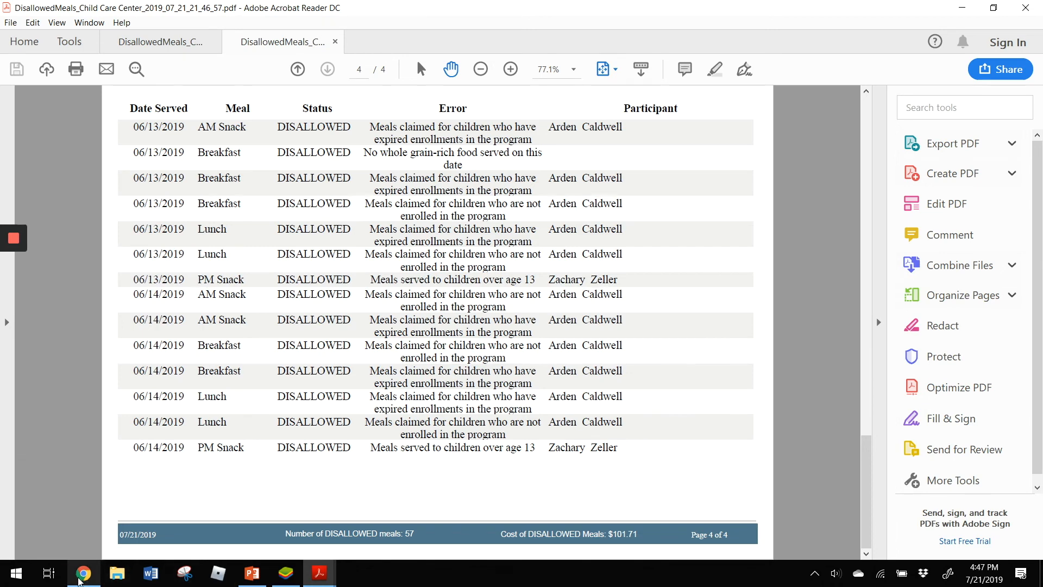
- Return to Chrome, submit the June 2019 meal attendance to the sponsor, and accept finalizing the month's meals
click(82, 580)
click(159, 130)
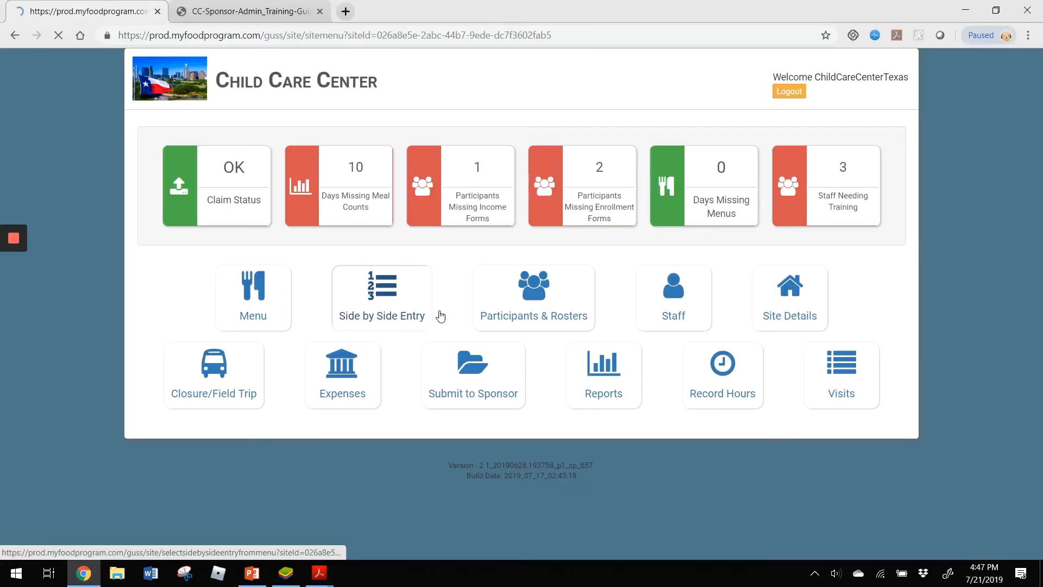
click(507, 391)
click(831, 170)
click(818, 207)
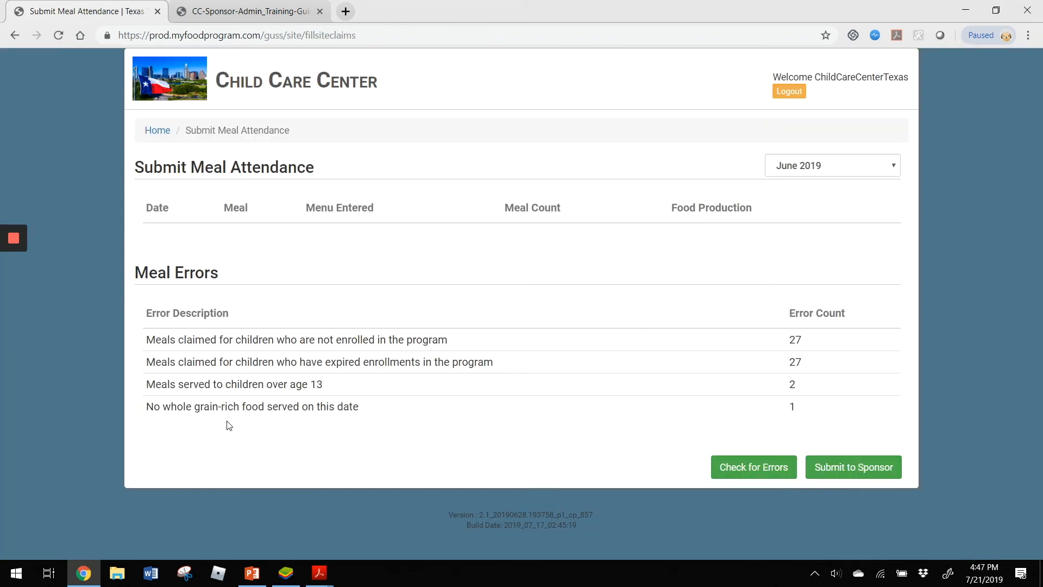
click(863, 468)
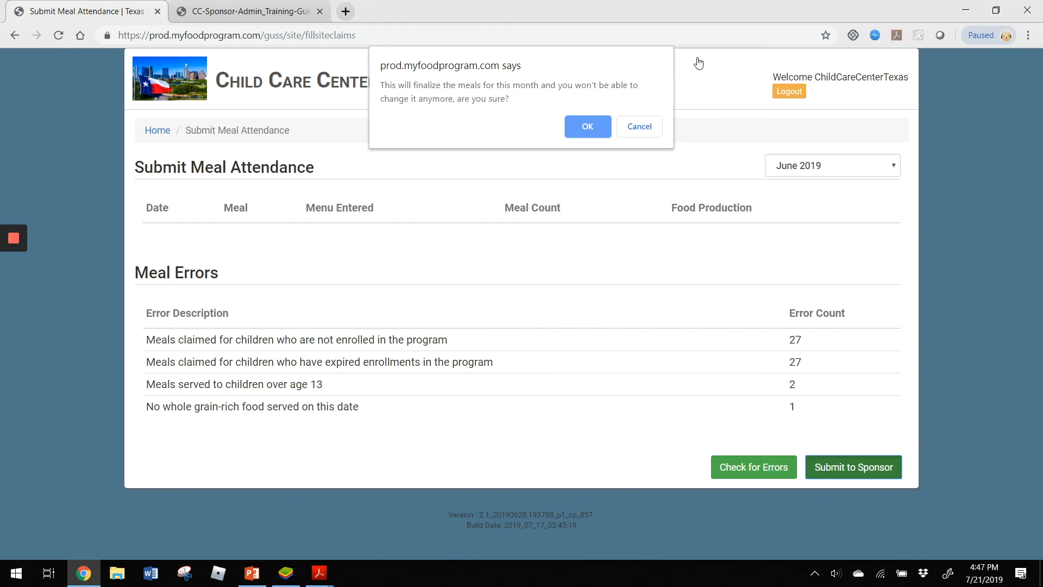
click(583, 126)
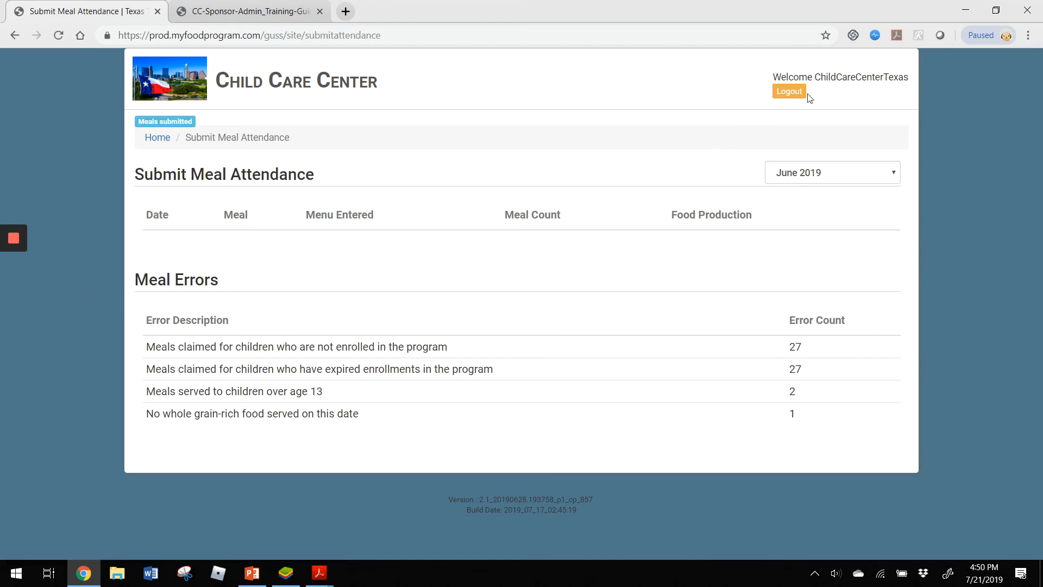
- Log out of the child care center account and sign in to the Texas Test Sponsor account with its saved username and password
click(797, 94)
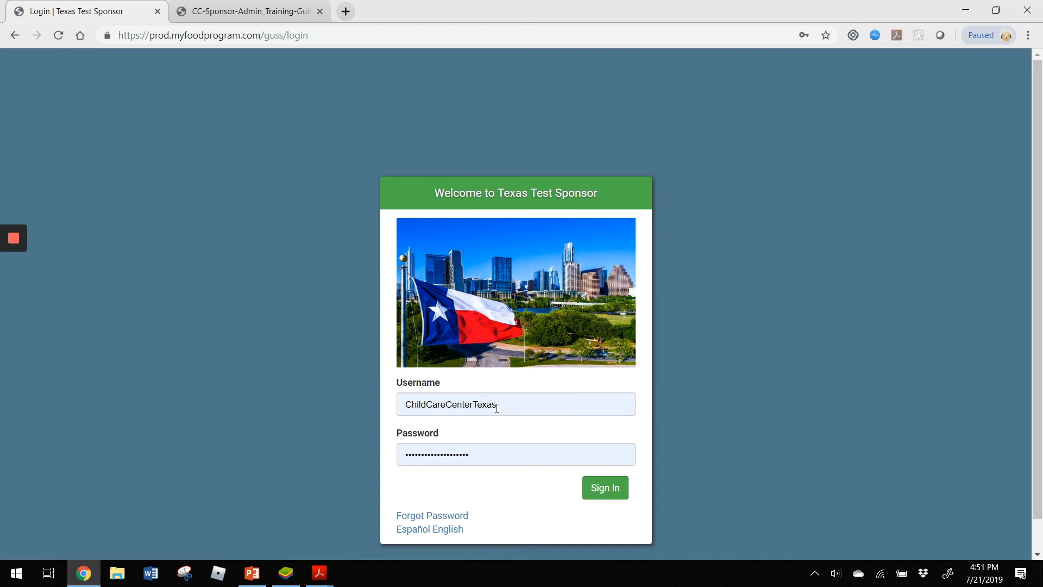
click(496, 407)
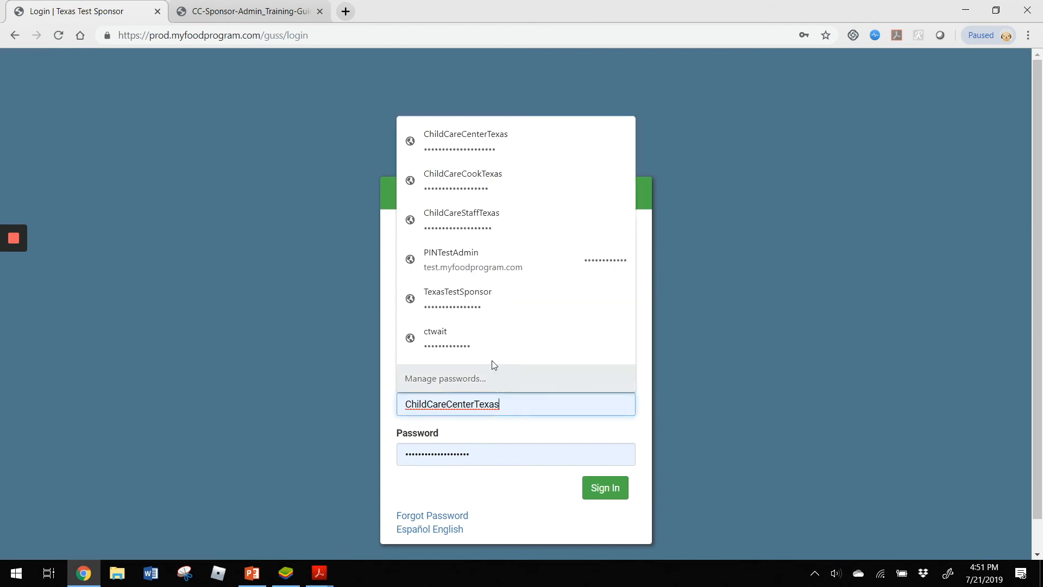
click(495, 305)
click(606, 492)
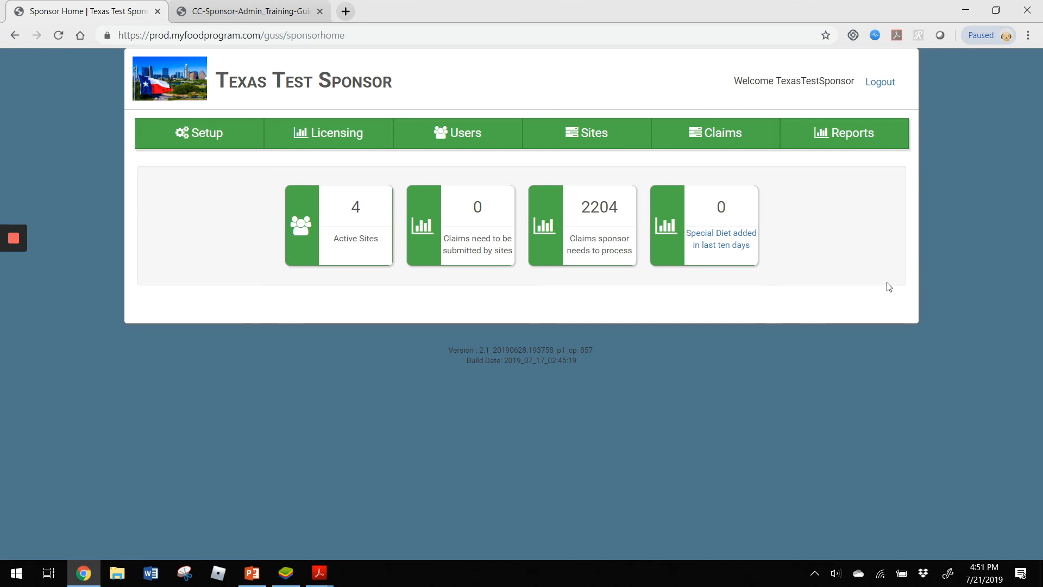
- Create the sponsor's claims for 06/01/2019 and open the Child Care Center site from the claims list
click(720, 138)
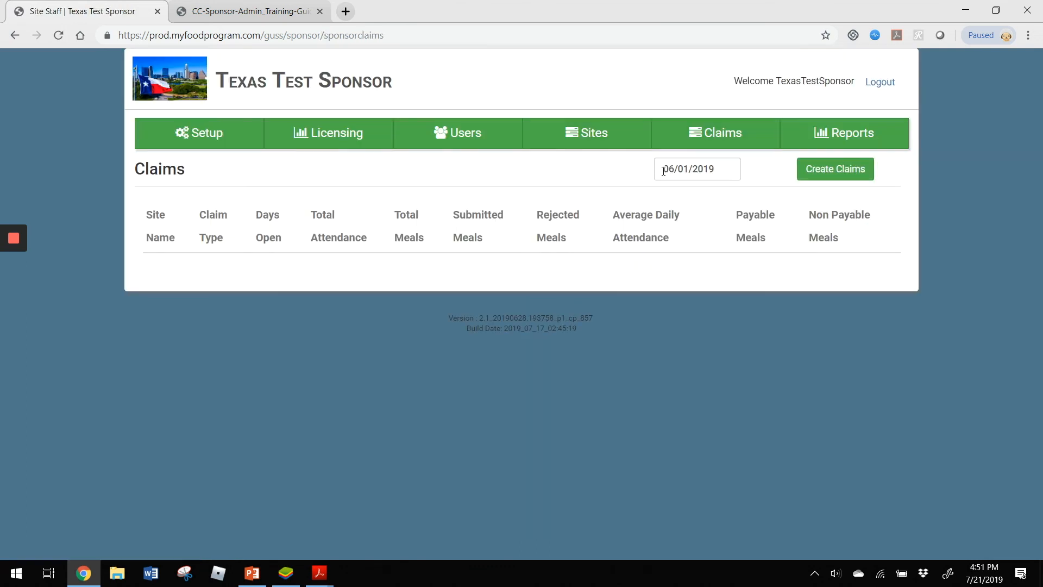
click(837, 173)
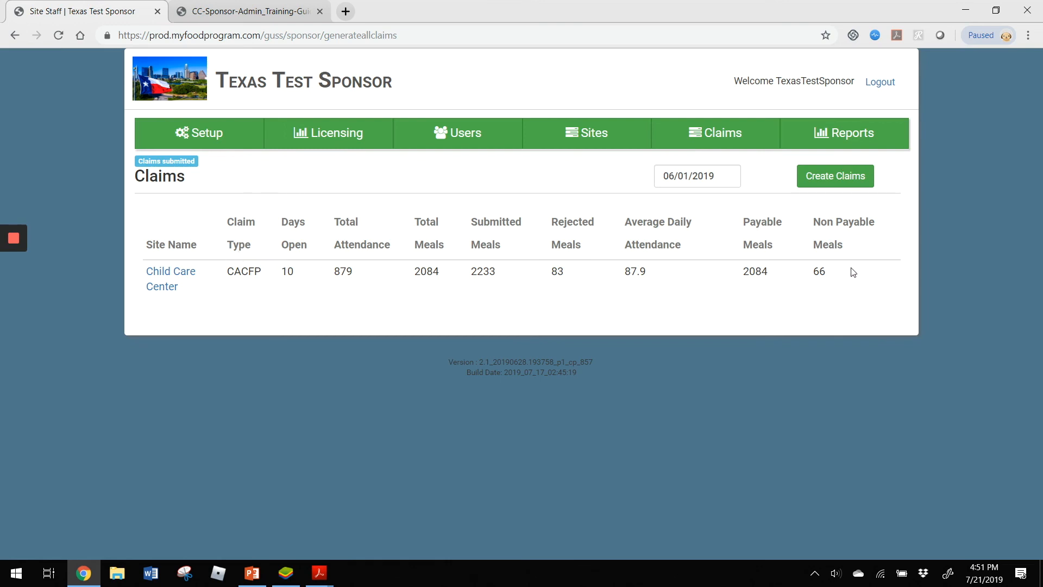
click(157, 282)
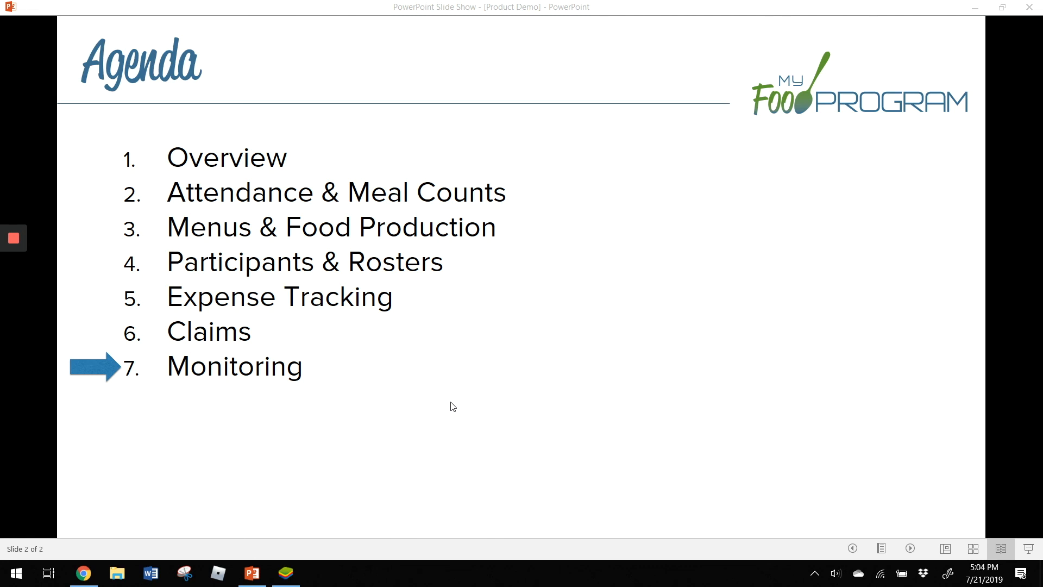
- Switch to BlueStacks, launch My Food Program for Reviewers from its store listing, and choose the TexasTestSponsor user
click(286, 572)
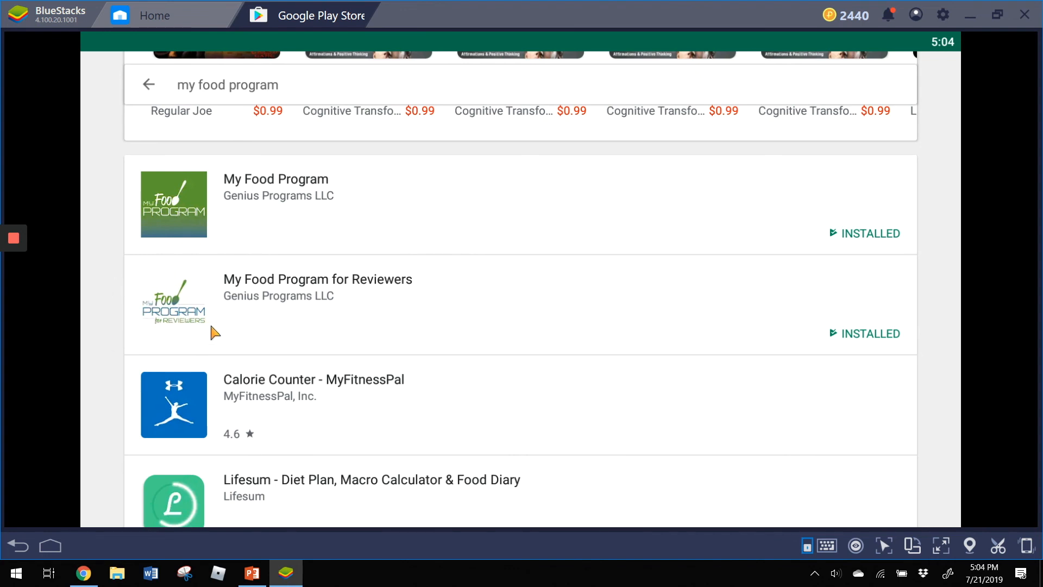
click(347, 286)
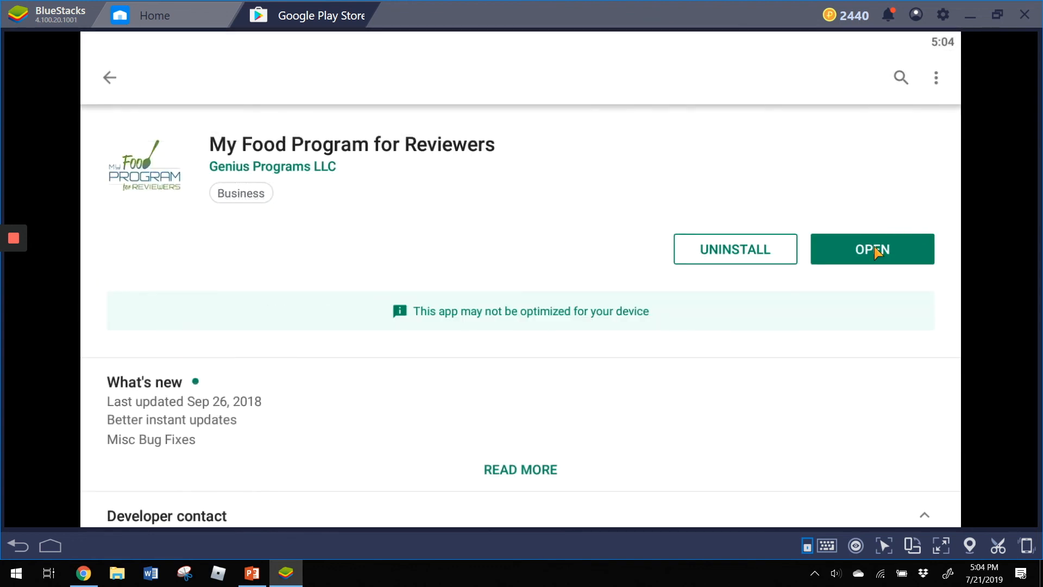
click(873, 249)
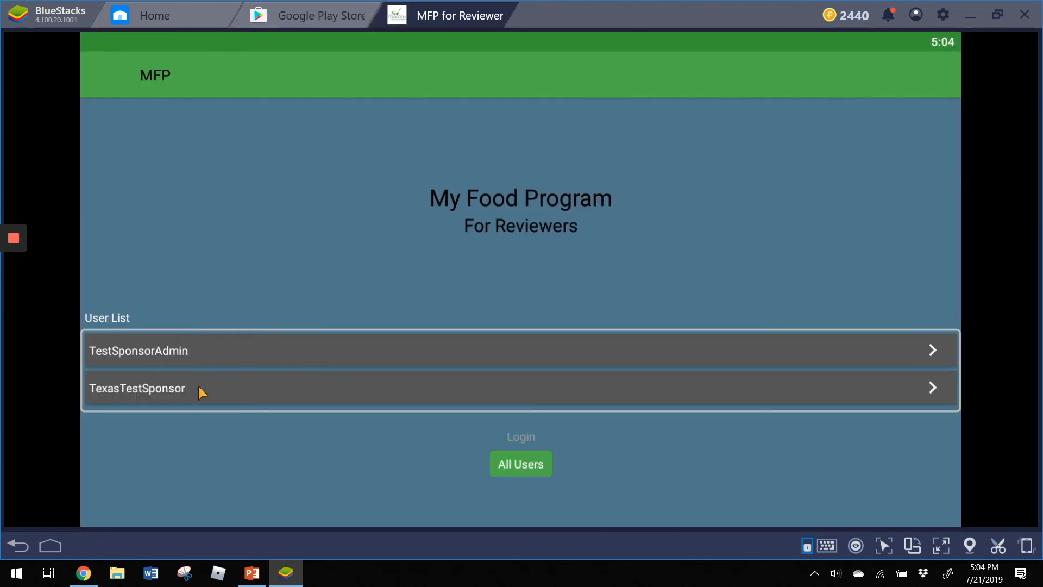
click(198, 392)
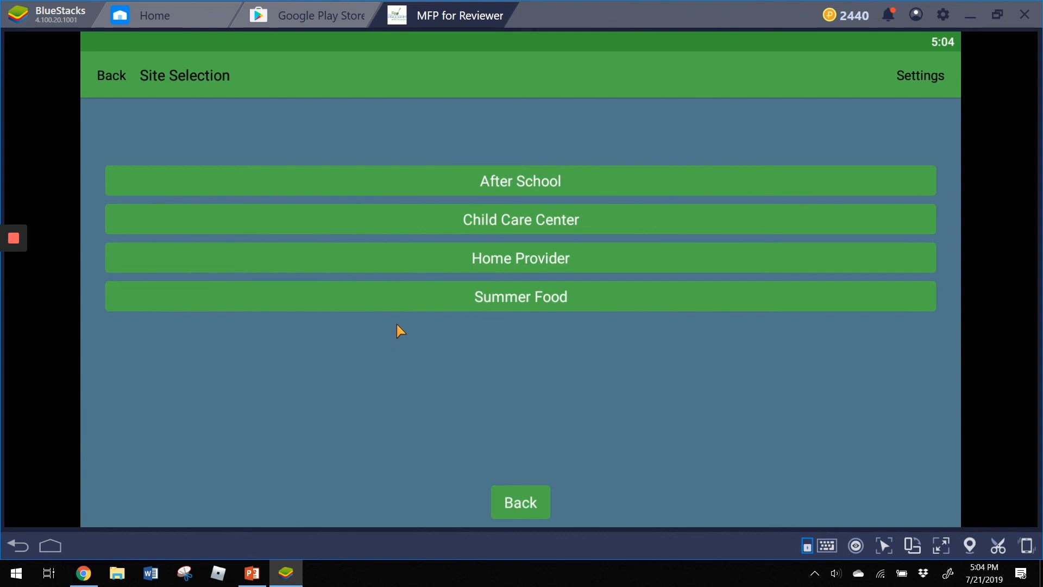
- In the After School site's Generic Audit Form, record the visit information as Unannounced Visit with Breakfast as the meal served
click(432, 178)
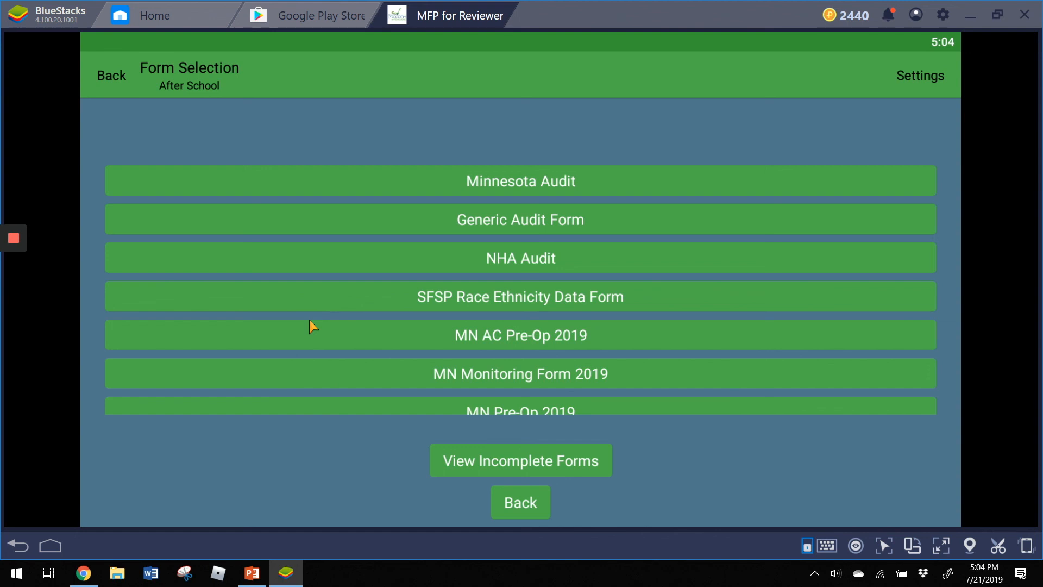
click(537, 221)
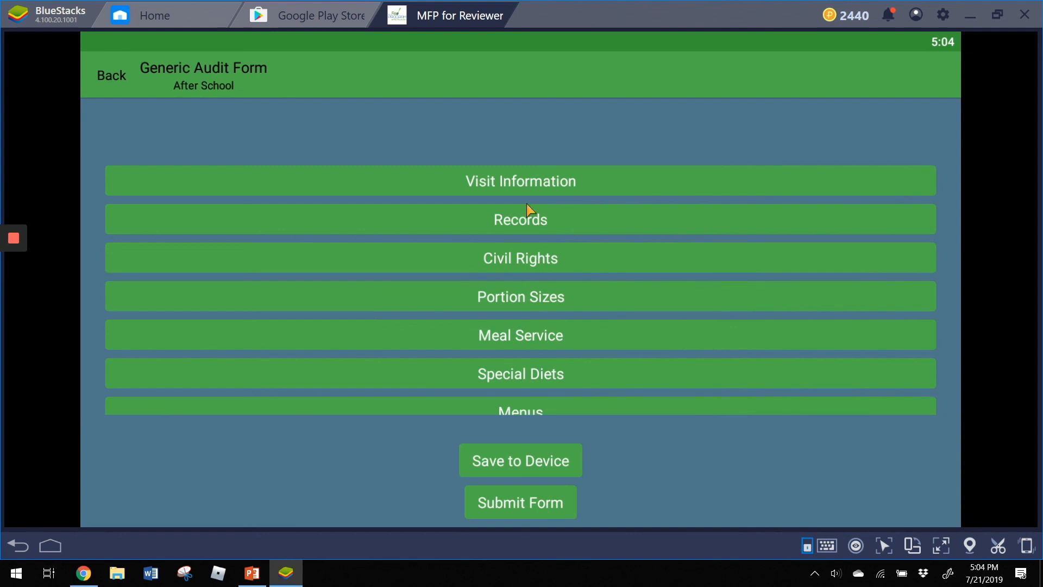
click(542, 189)
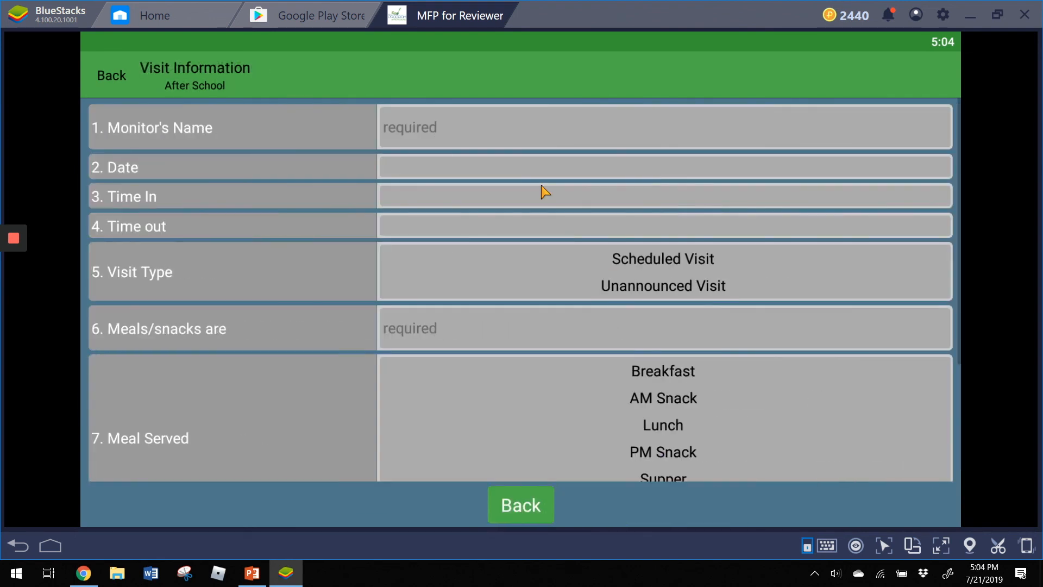
click(570, 285)
click(665, 377)
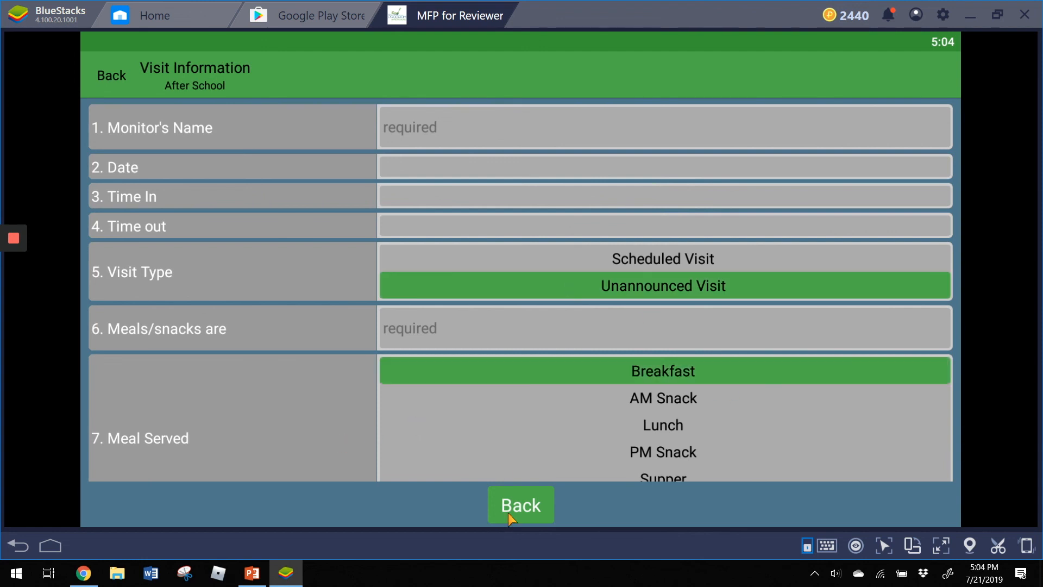
click(529, 506)
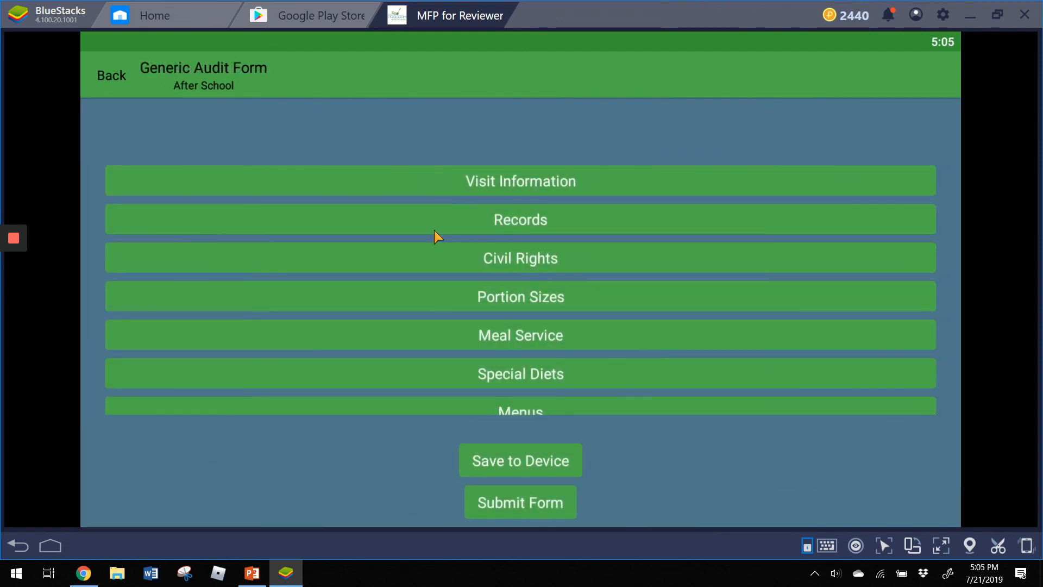
- Try to submit the Generic Audit Form and decline submitting it with unanswered questions
click(518, 503)
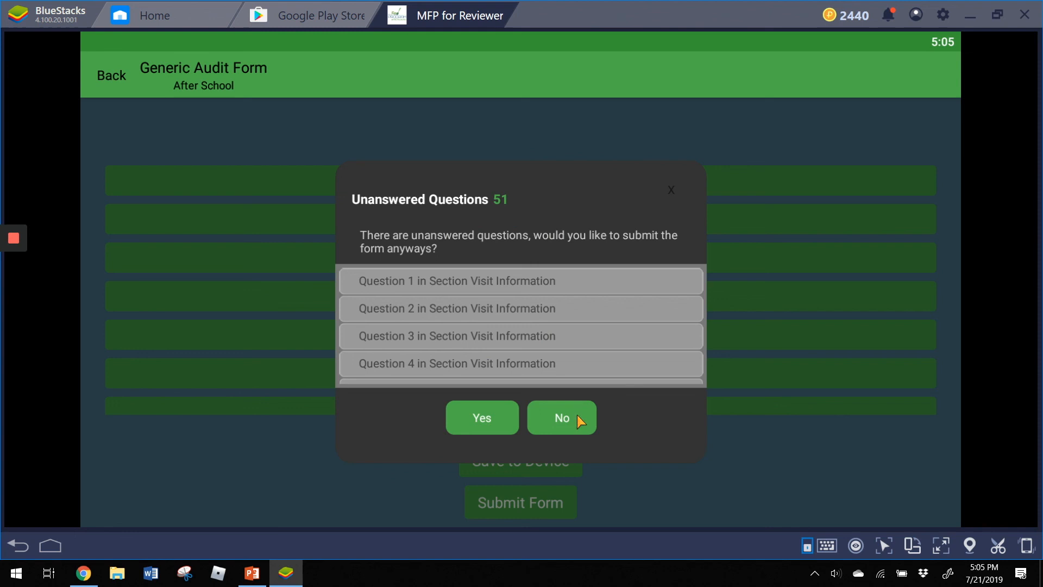
click(565, 422)
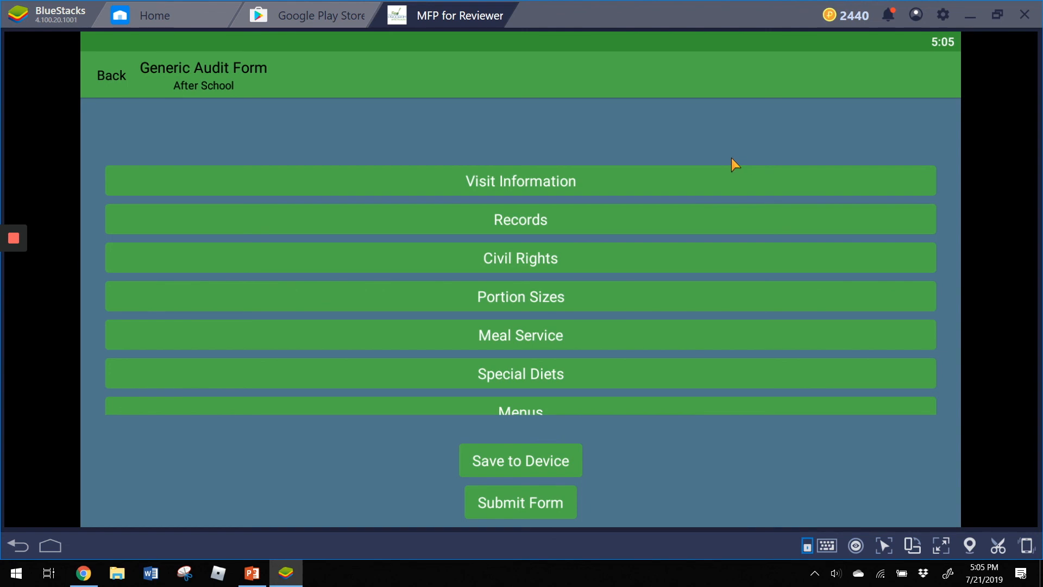
- Return to Chrome and open the Child Care Center's 07/21/2019 site visit down to its audits
click(85, 575)
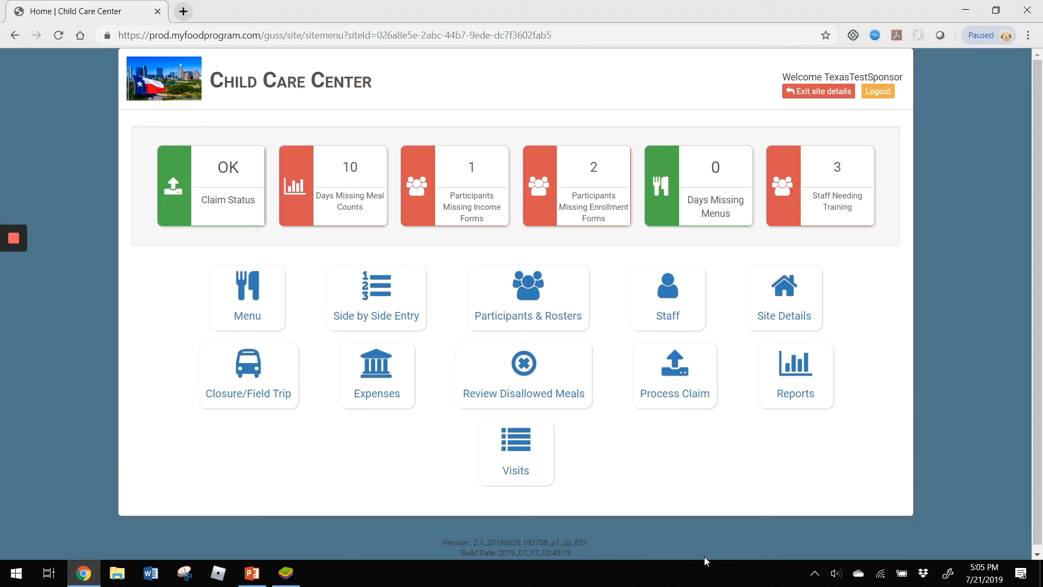
click(519, 452)
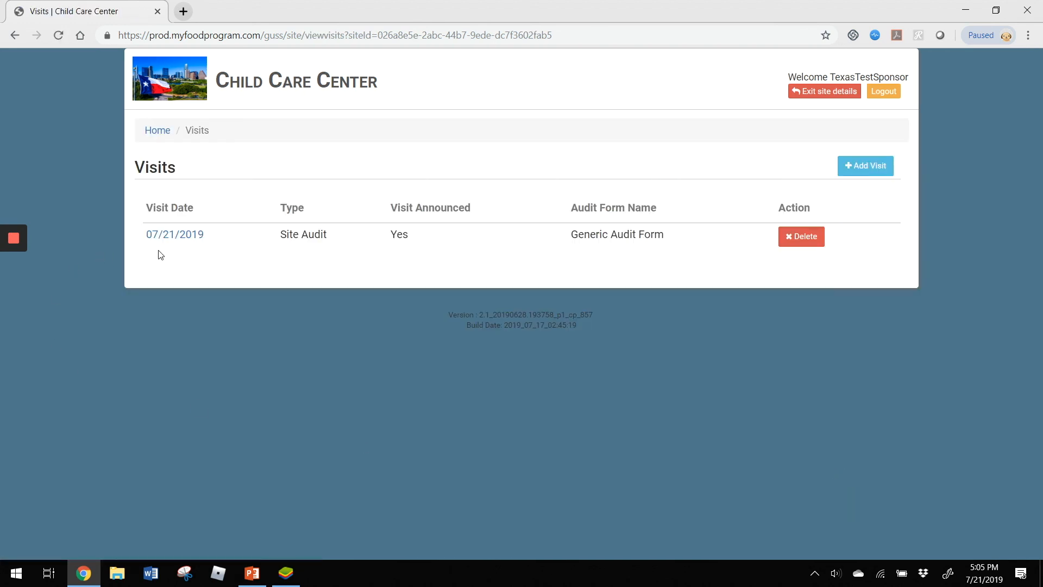
click(180, 237)
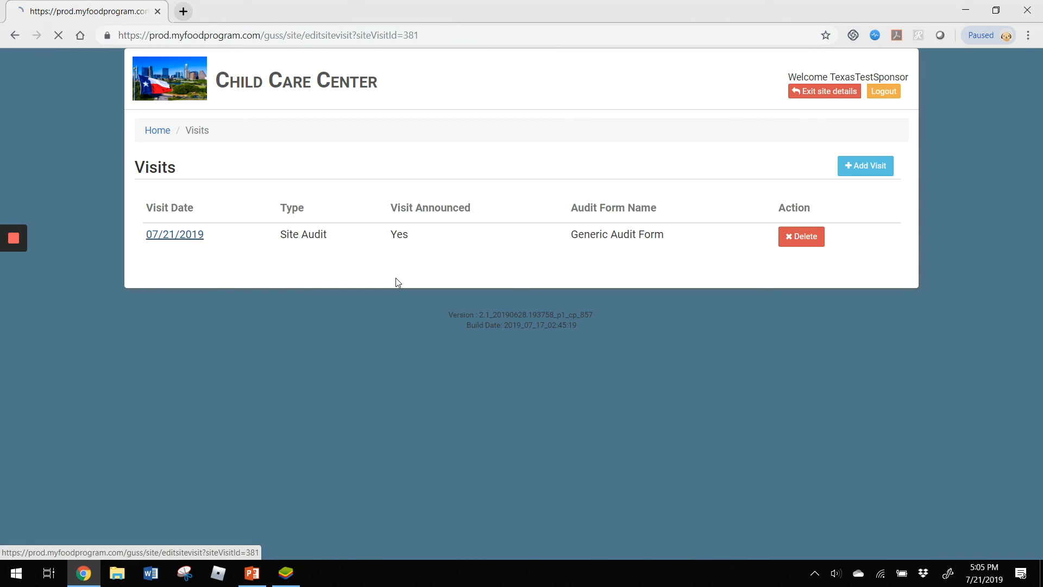
scroll(680, 242, down, 2)
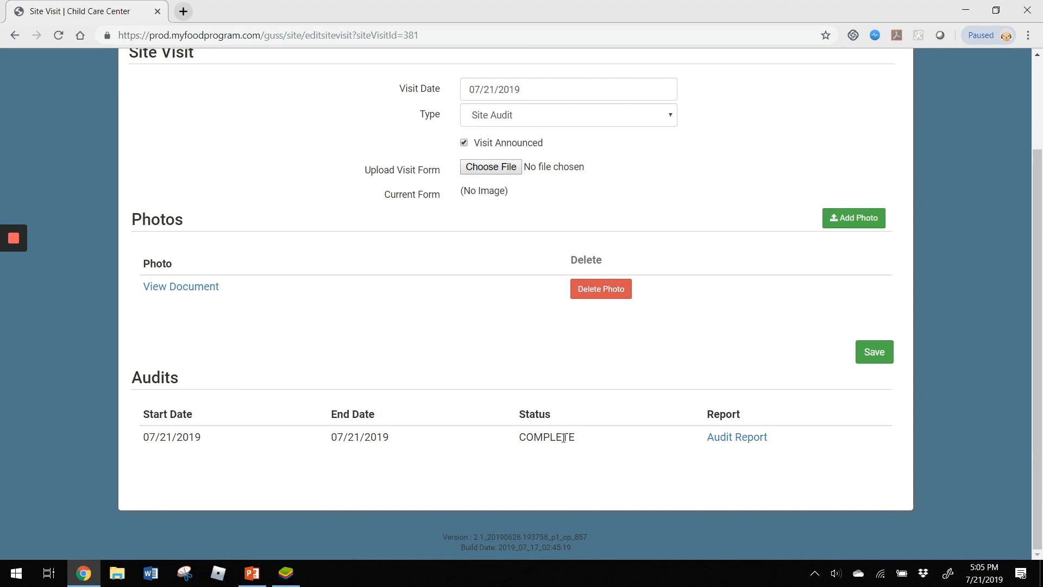
- Examine the visit's audit report for visit details, criteria ratings and comments, and return to the site visit
click(737, 441)
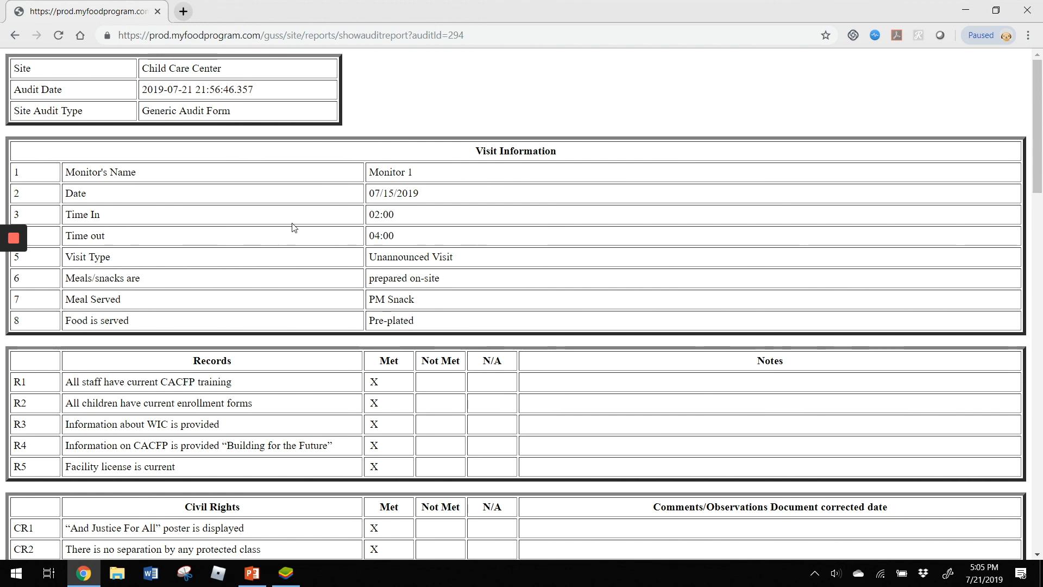
scroll(293, 228, down, 1)
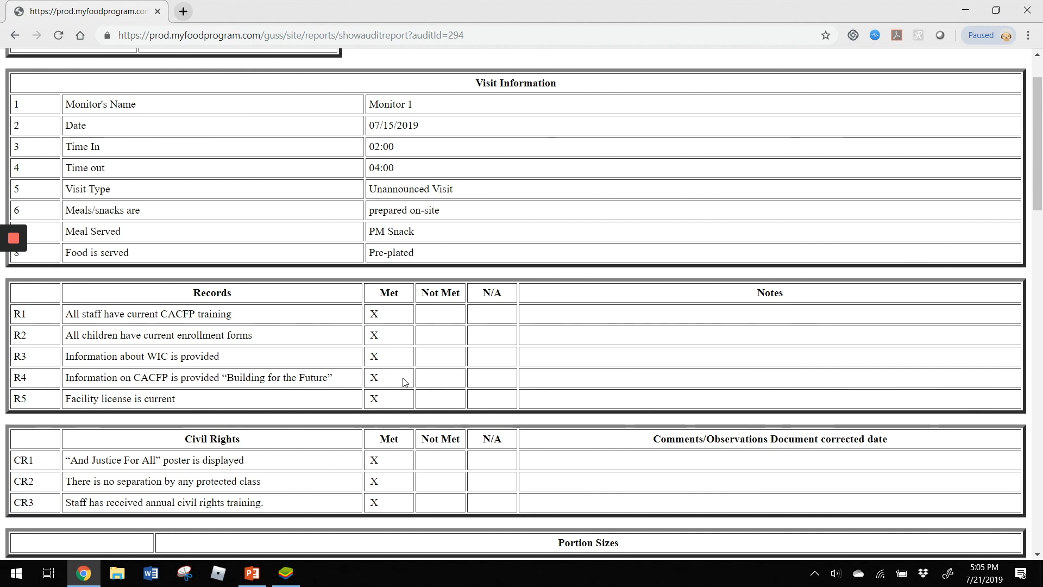
scroll(409, 314, down, 1)
scroll(409, 315, down, 4)
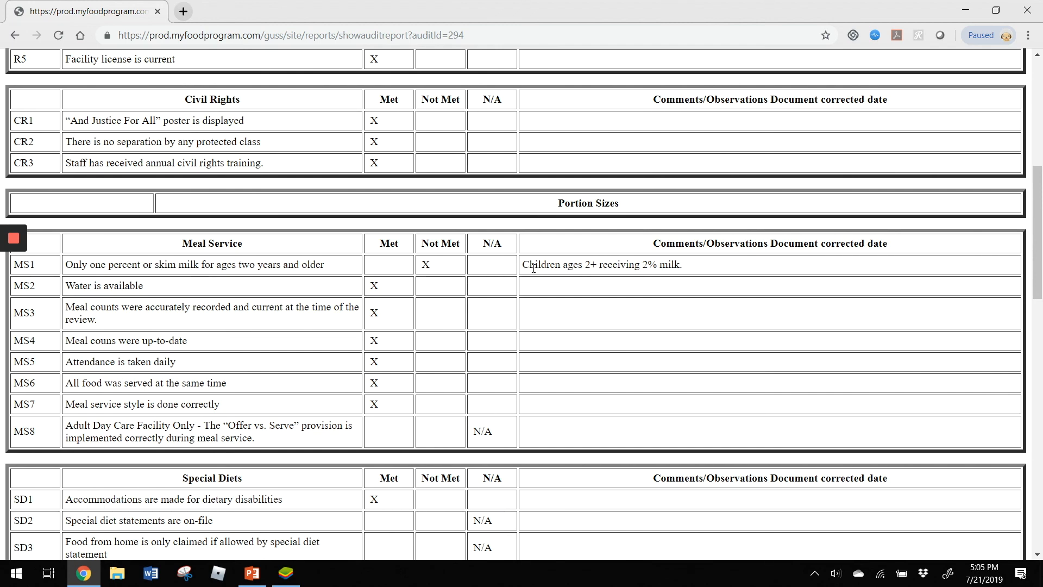
scroll(534, 268, down, 5)
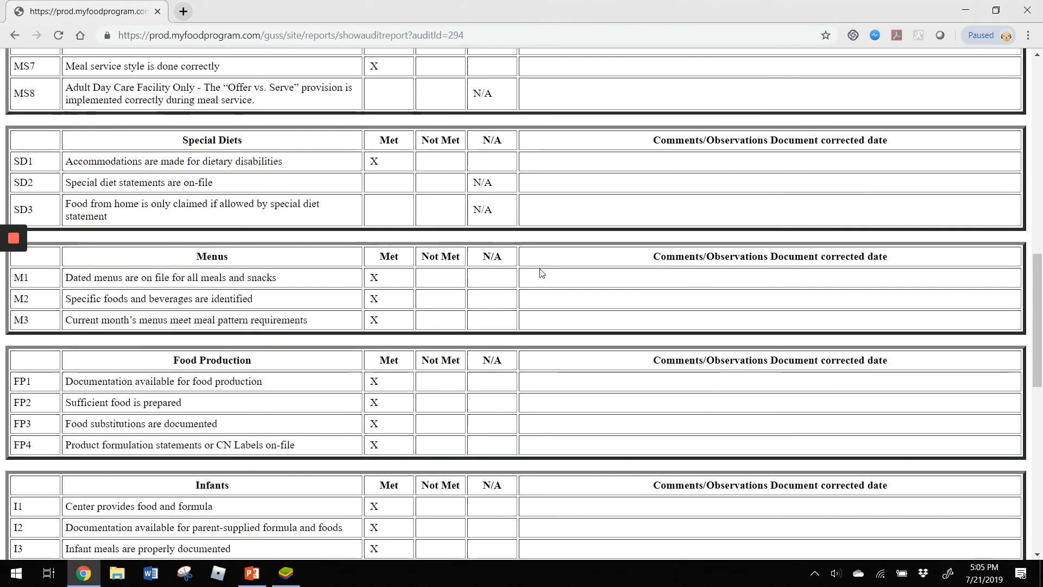
scroll(540, 272, up, 10)
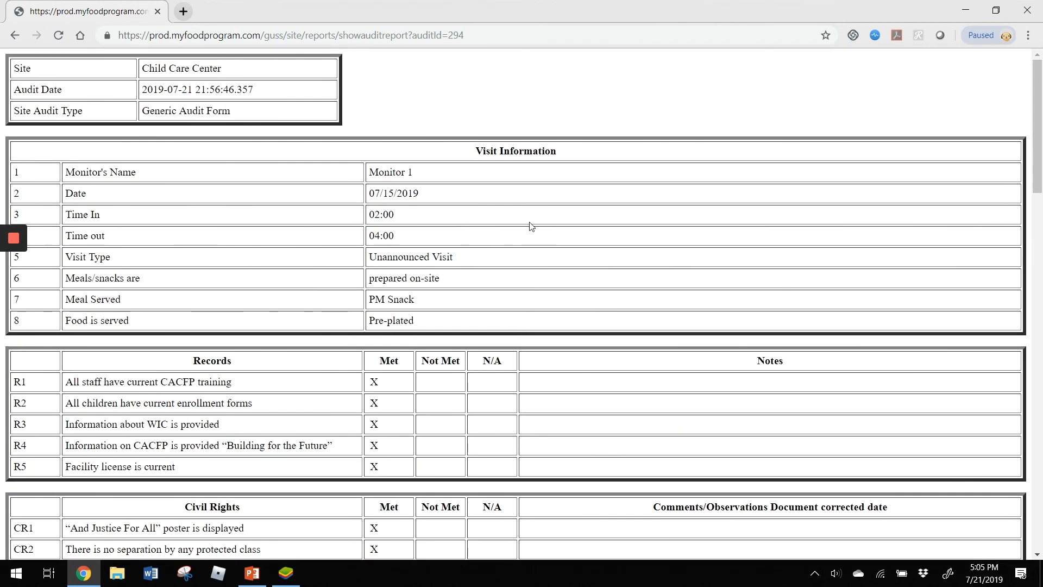
click(15, 35)
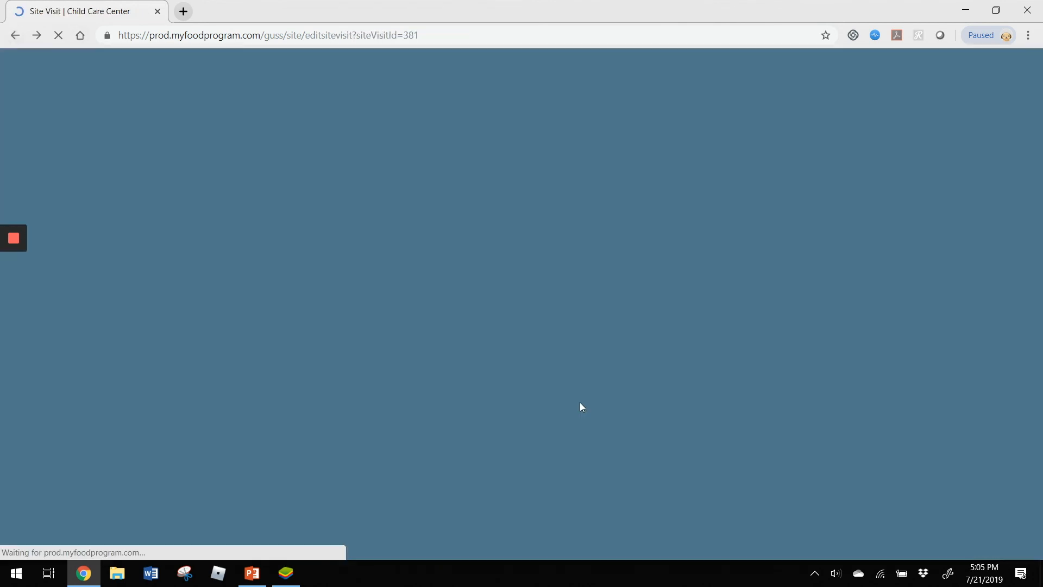
- View the photo document attached to the site visit and return to the visit details
scroll(392, 370, up, 1)
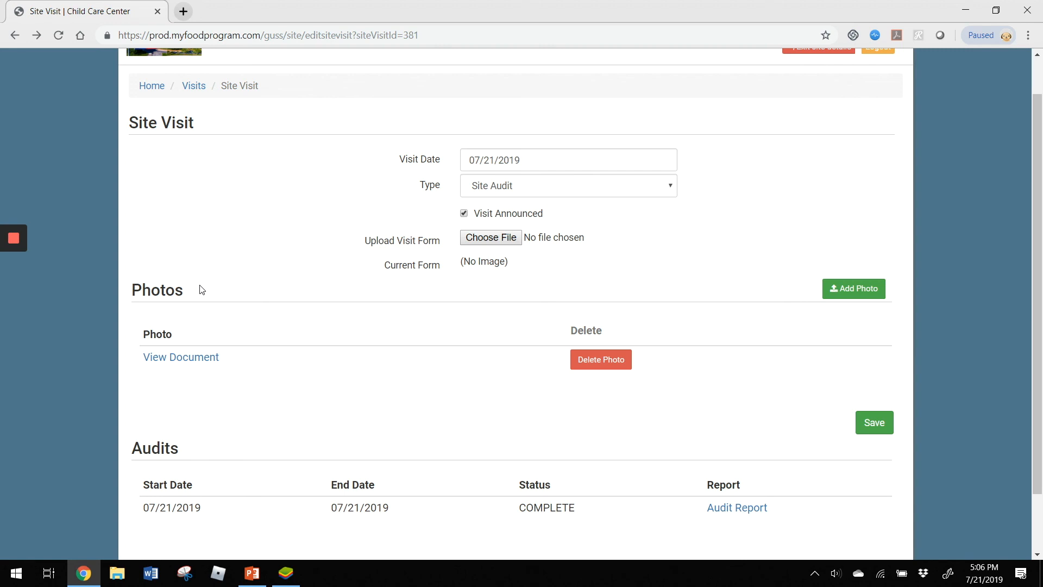
click(196, 359)
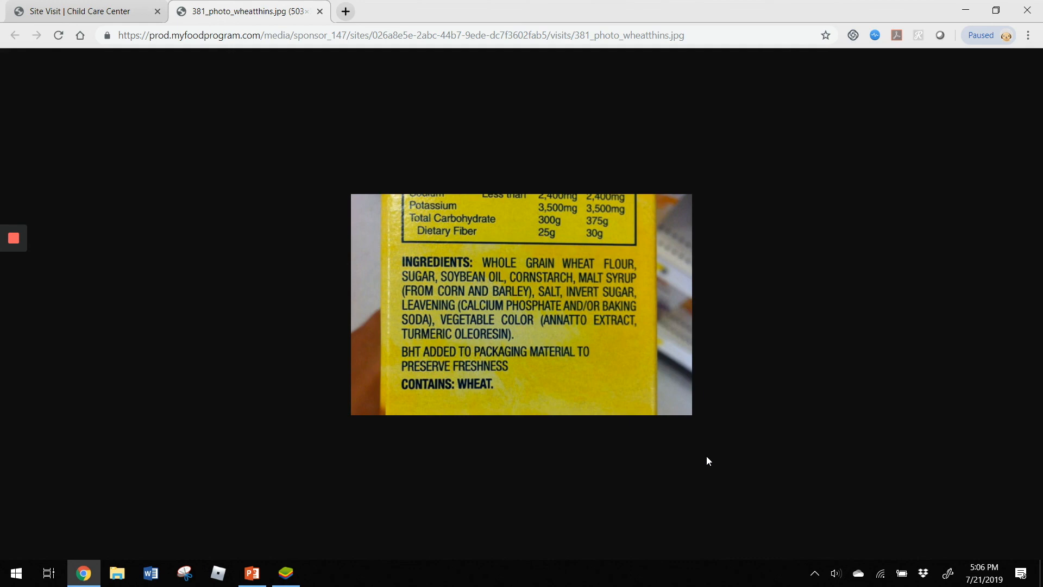
click(59, 8)
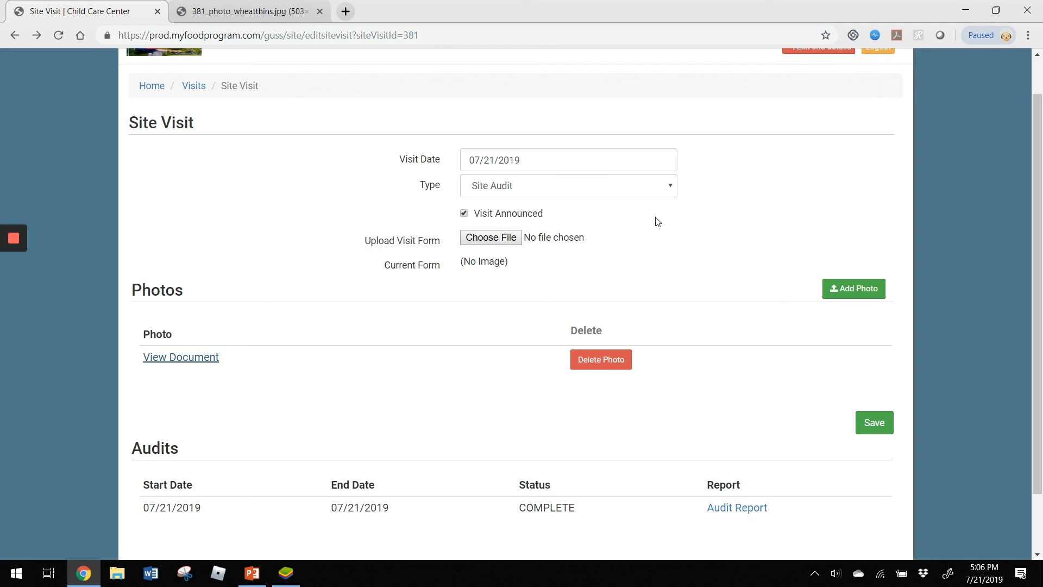
scroll(730, 277, up, 1)
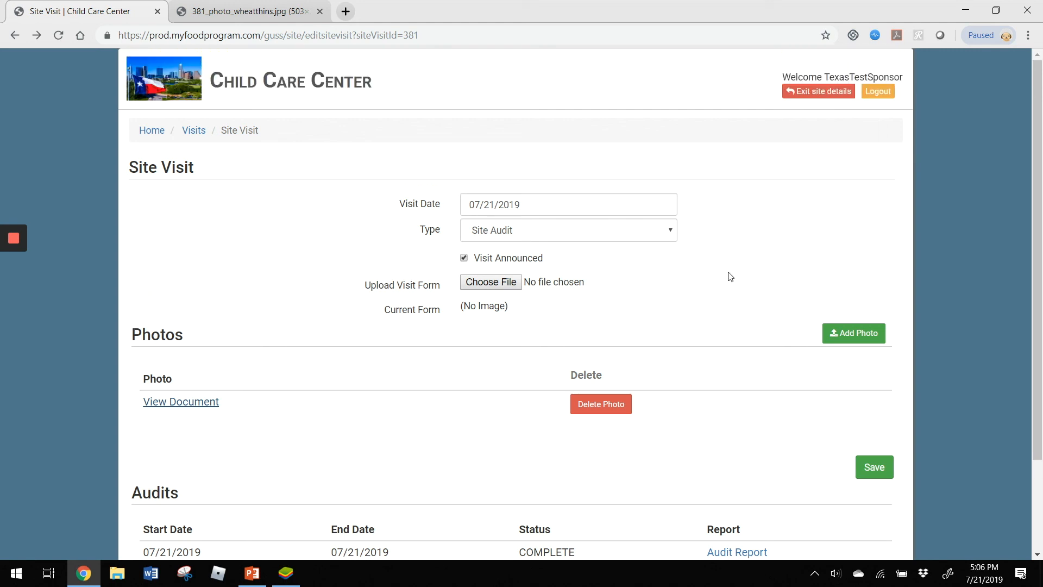